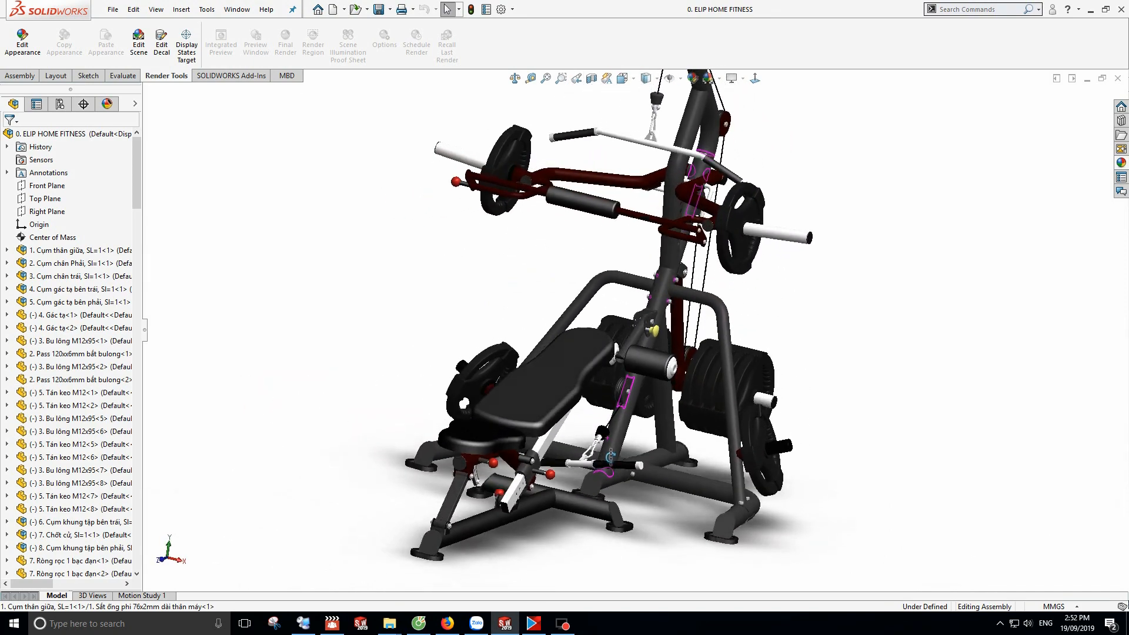
- Copy the bench frame main tube's dark red appearance and paste it onto the 31.8 mm cross tube beside the slider sleeve
scroll(560, 442, "down", 10)
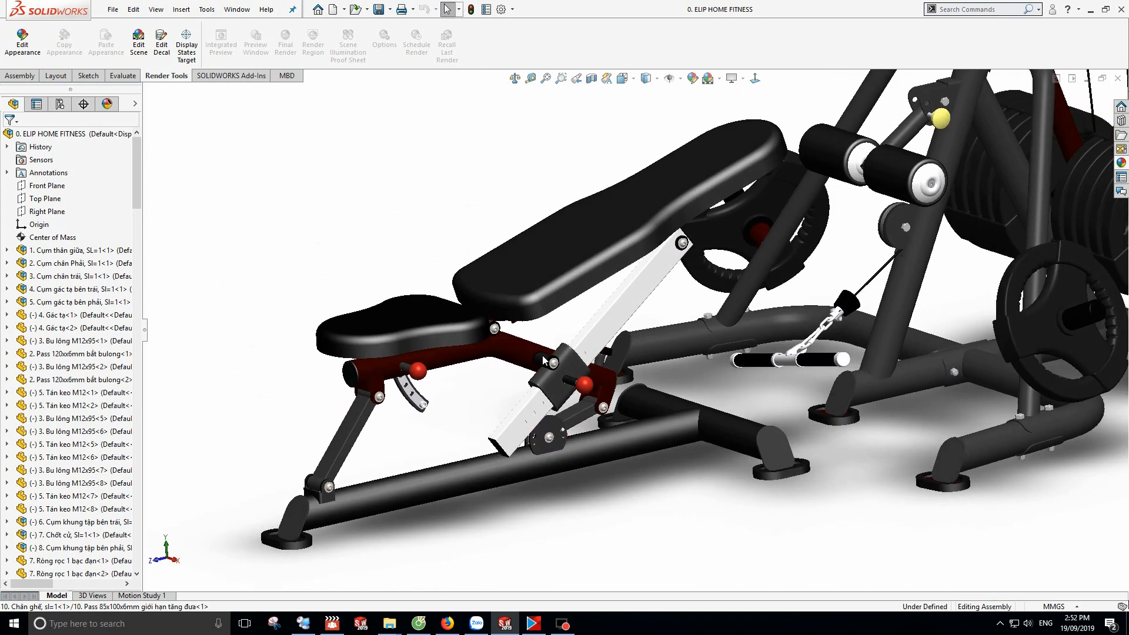
scroll(544, 353, "down", 5)
left_click(513, 315)
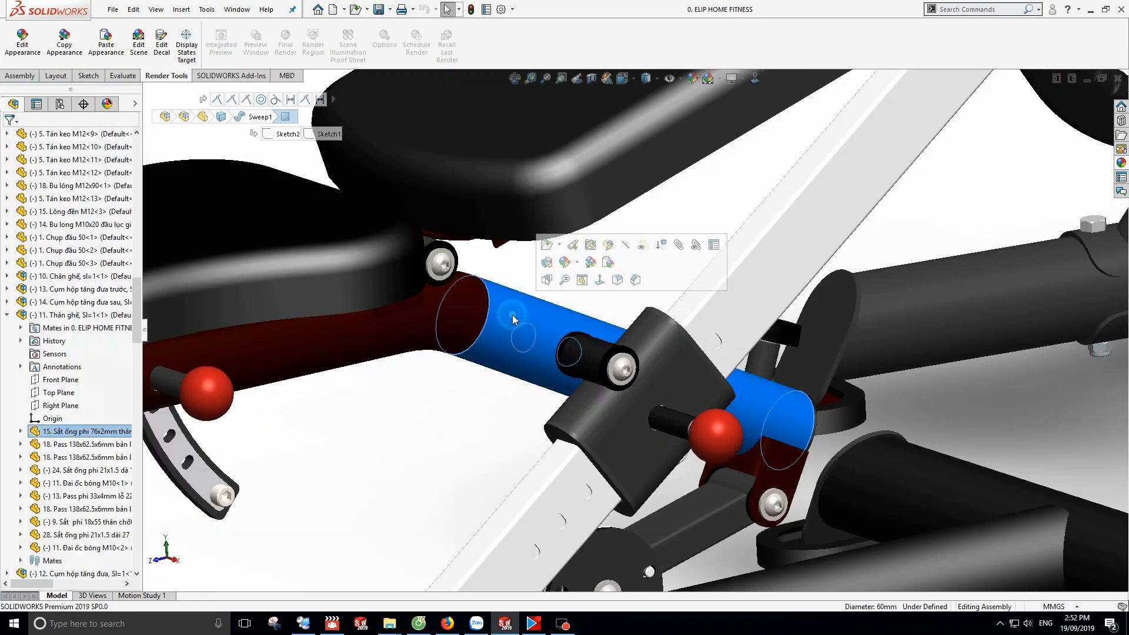
left_click(591, 263)
left_click(590, 357)
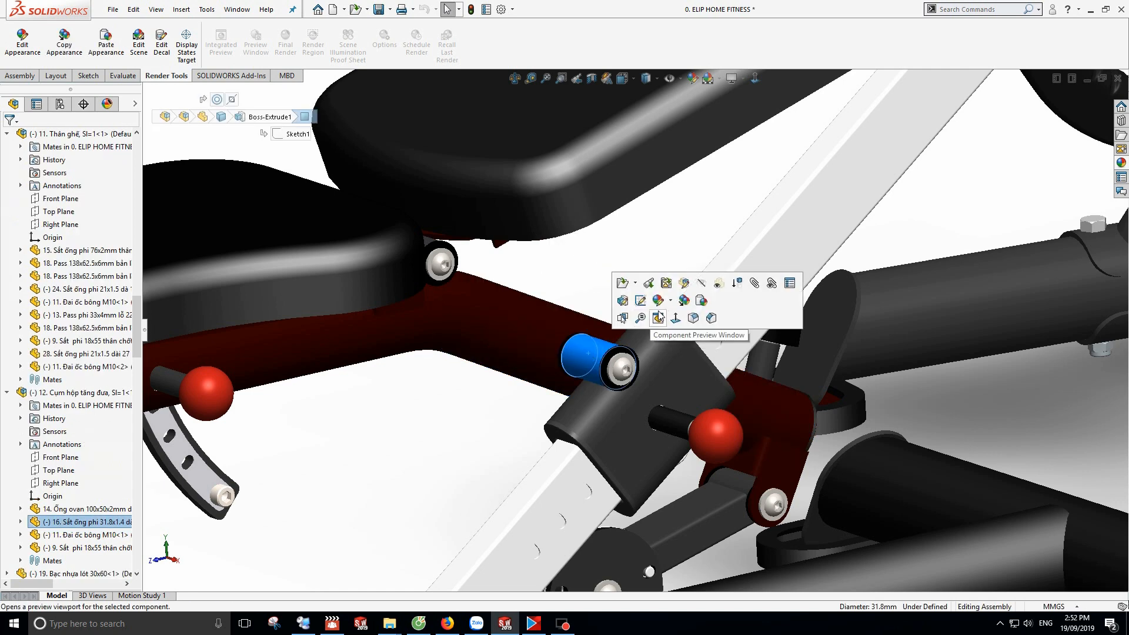
left_click(703, 301)
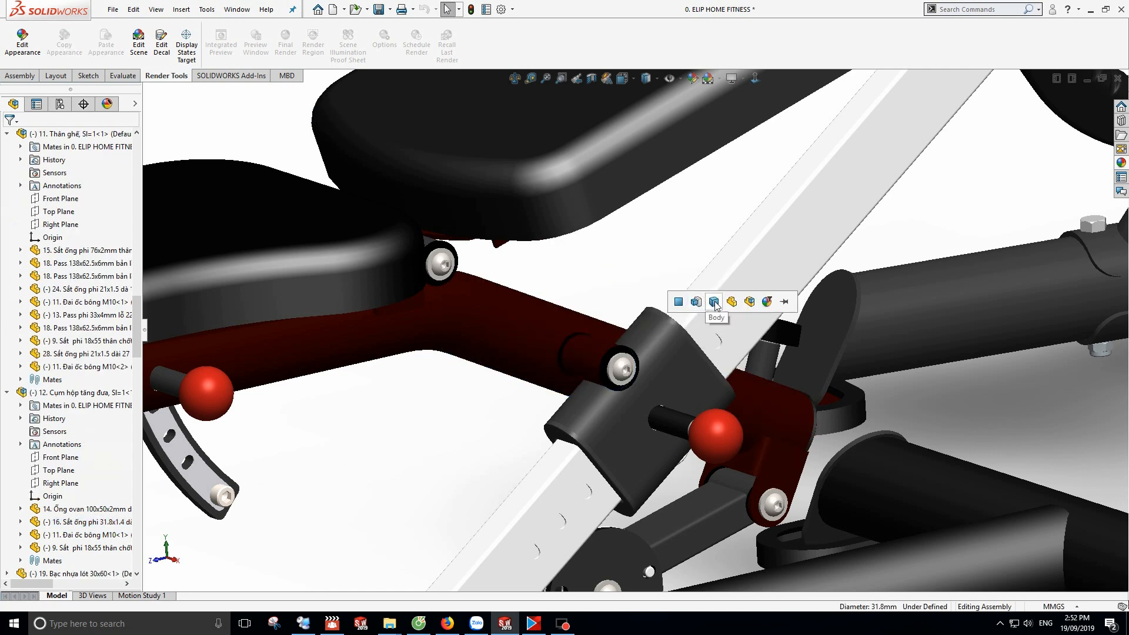
- Paste the copied dark red appearance onto the oval slider sleeve and the 18 mm lock-pin tube next to its red ball
left_click(614, 429)
left_click(727, 378)
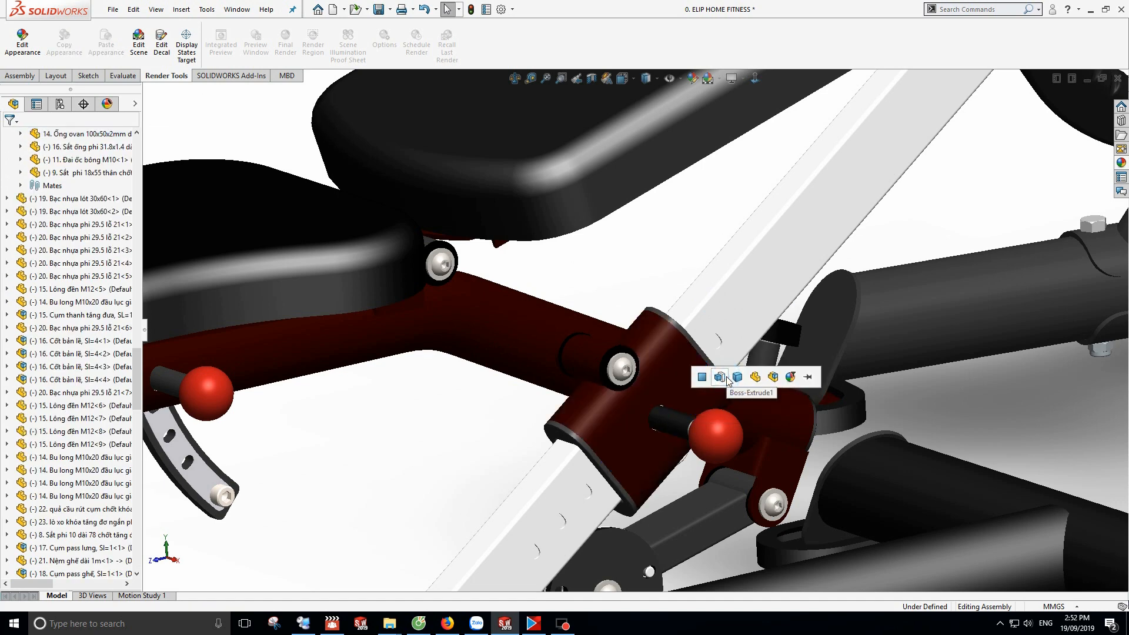
left_click(674, 425)
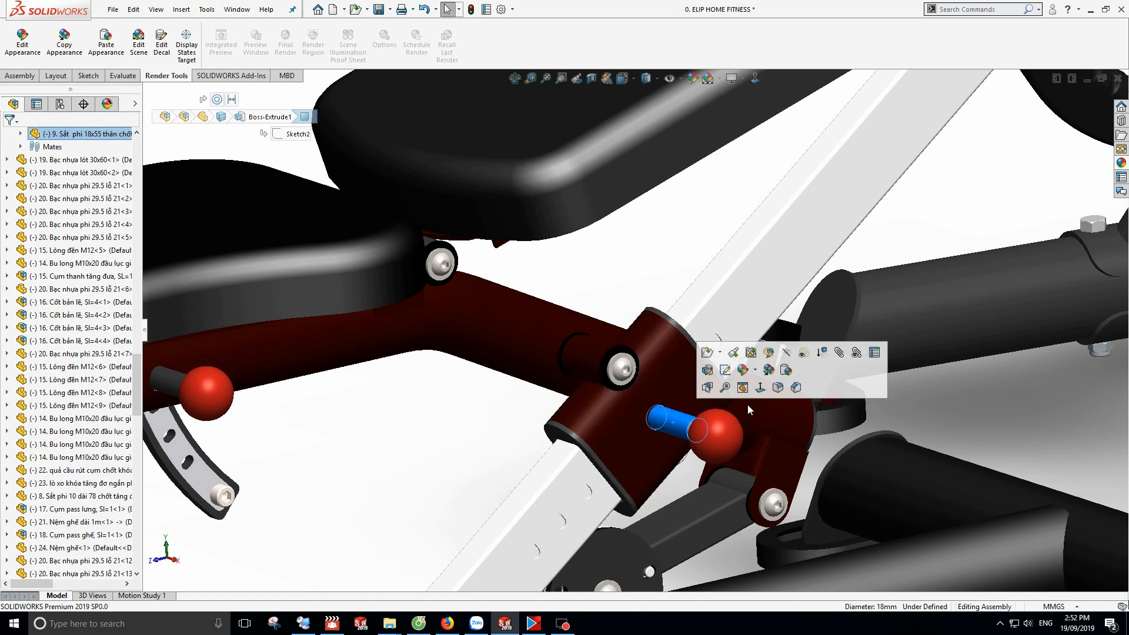
left_click(787, 370)
- Paste the copied appearance onto the body of the 21 mm stub tube under the black disc at the frame's rear end
scroll(785, 377, "up", 5)
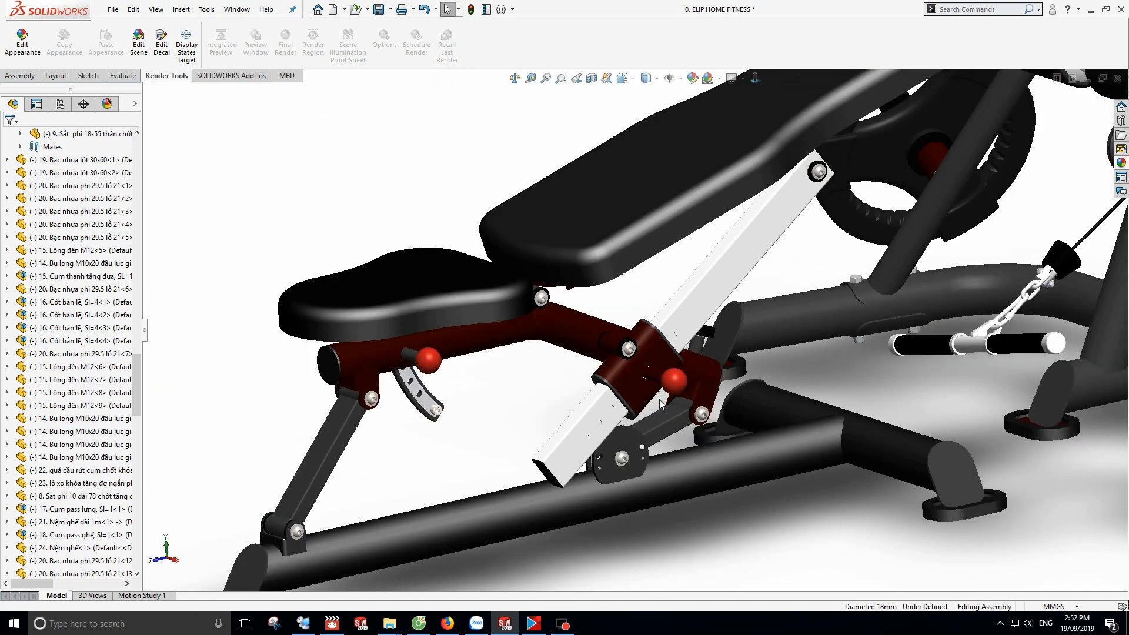
middle_click_drag(678, 446, 662, 316)
scroll(662, 316, "down", 6)
left_click(662, 316)
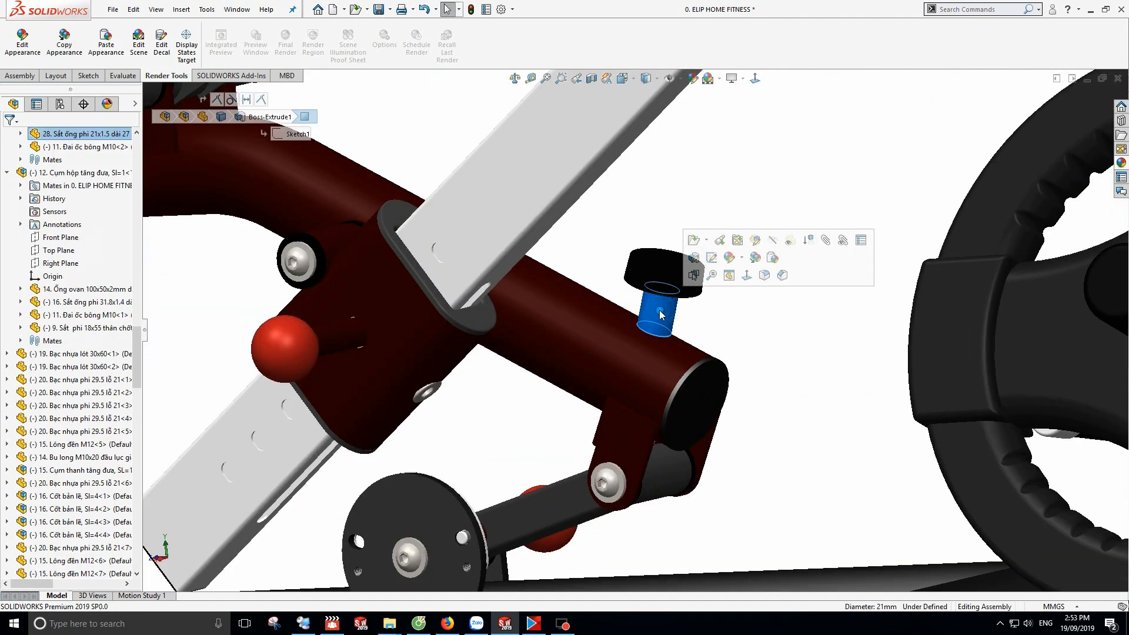
left_click(772, 258)
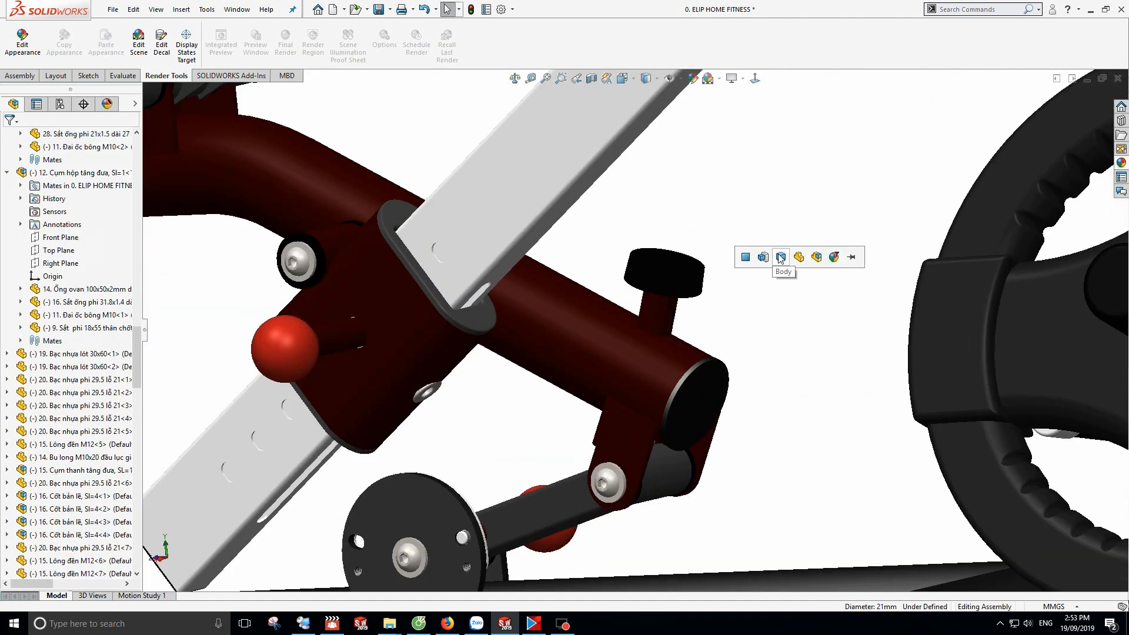
- Paste the copied dark red appearance onto the body of the small 17x50x4 mm gusset plate under the backrest bracket
scroll(758, 391, "up", 4)
scroll(380, 221, "down", 3)
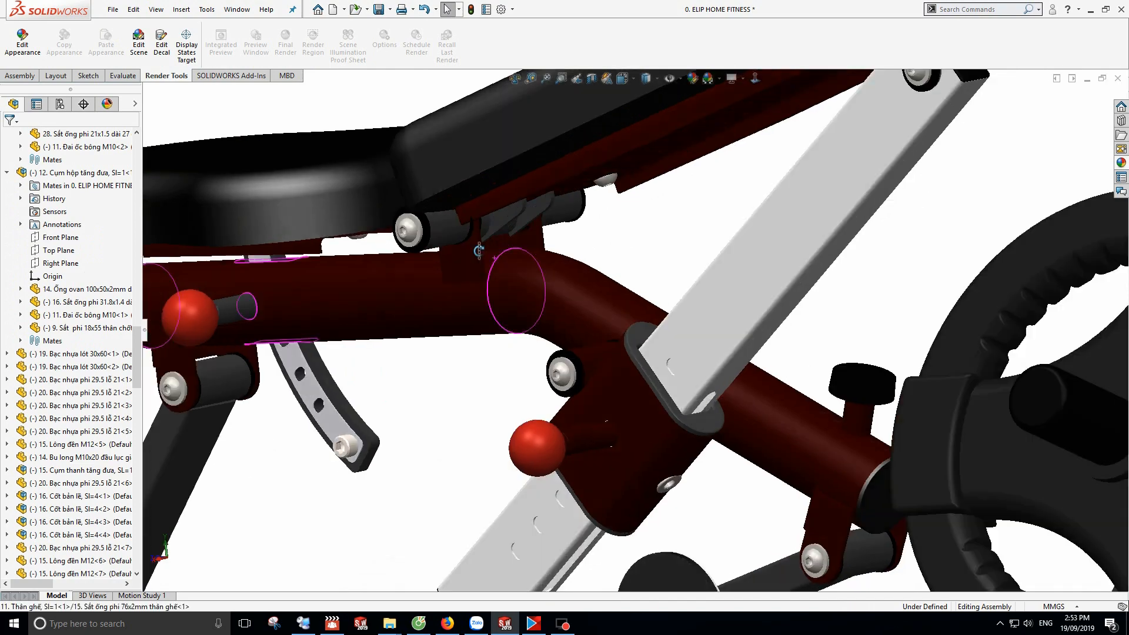
middle_click_drag(479, 249, 505, 214)
scroll(504, 214, "down", 3)
scroll(505, 218, "down", 2)
left_click(689, 368)
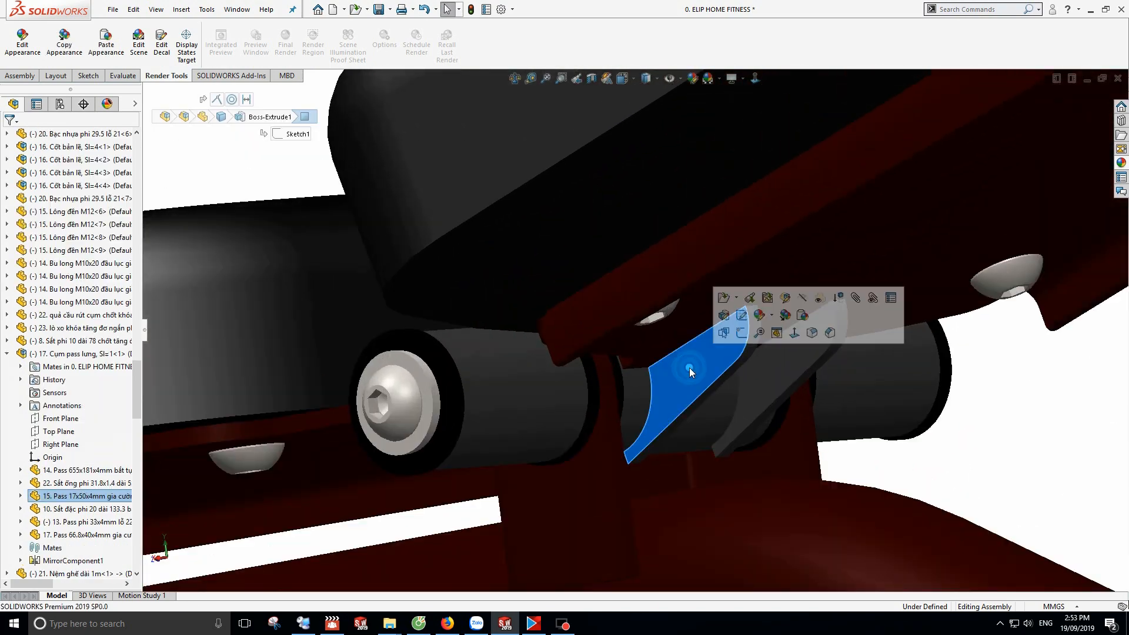
left_click(803, 317)
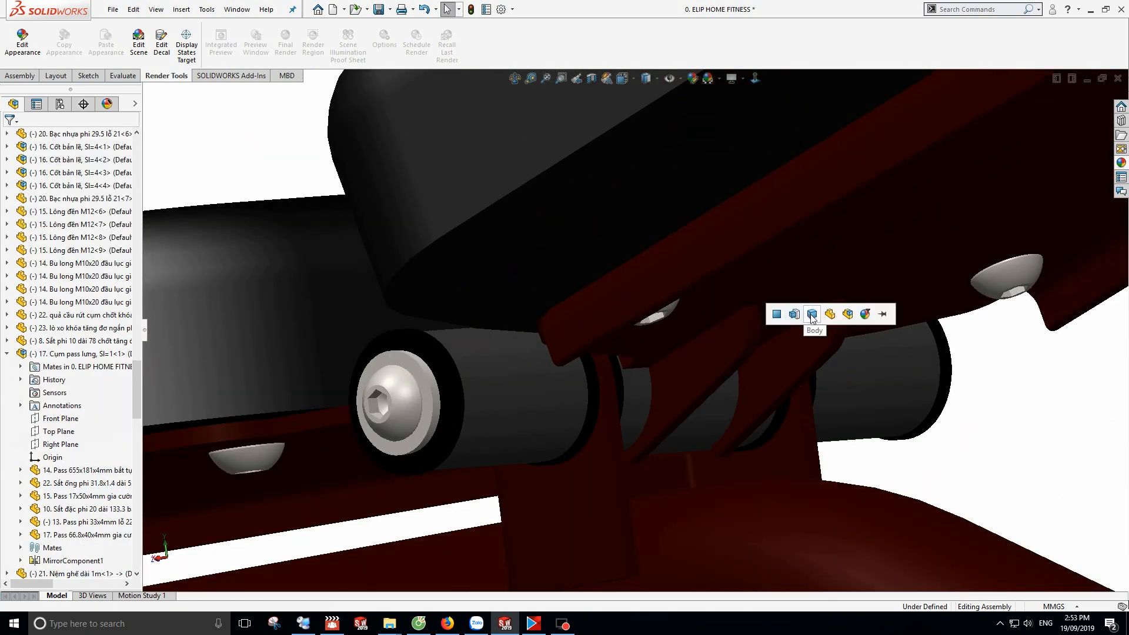
- Paste the copied appearance onto the 31.8 mm hinge tubes of the backrest bracket and the seat bracket
left_click(653, 404)
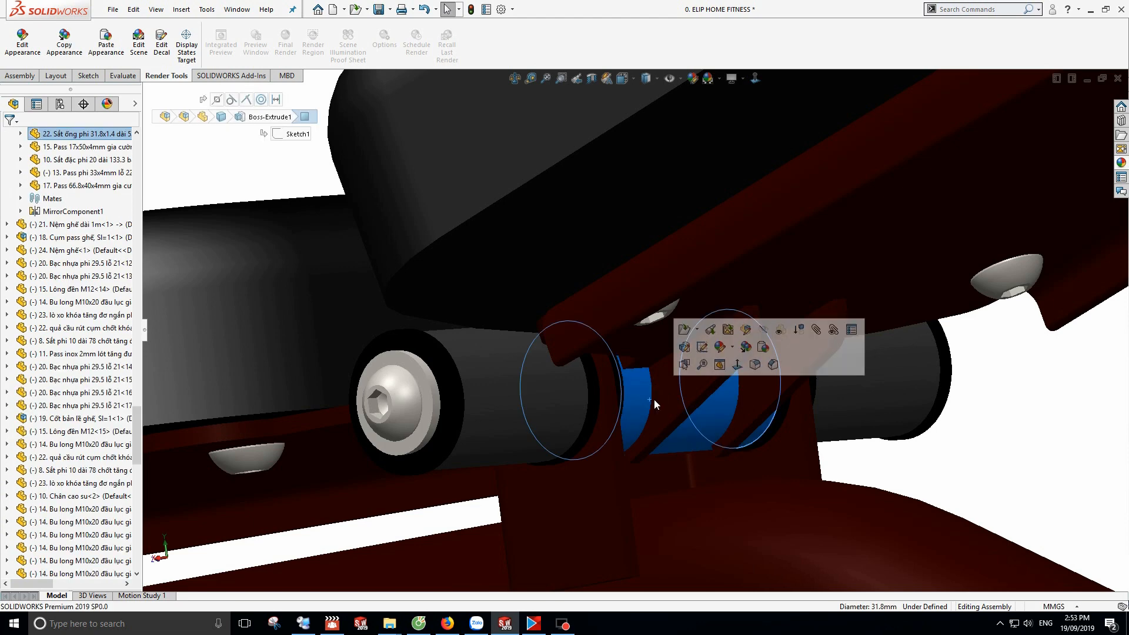
left_click(764, 350)
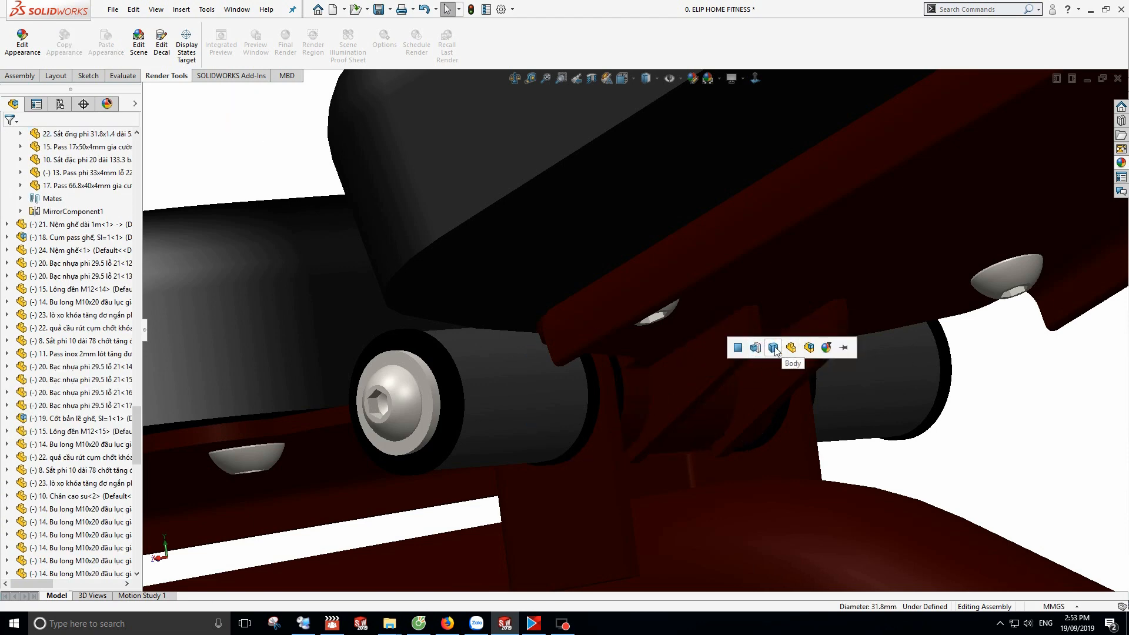
scroll(690, 386, "up", 3)
left_click(572, 365)
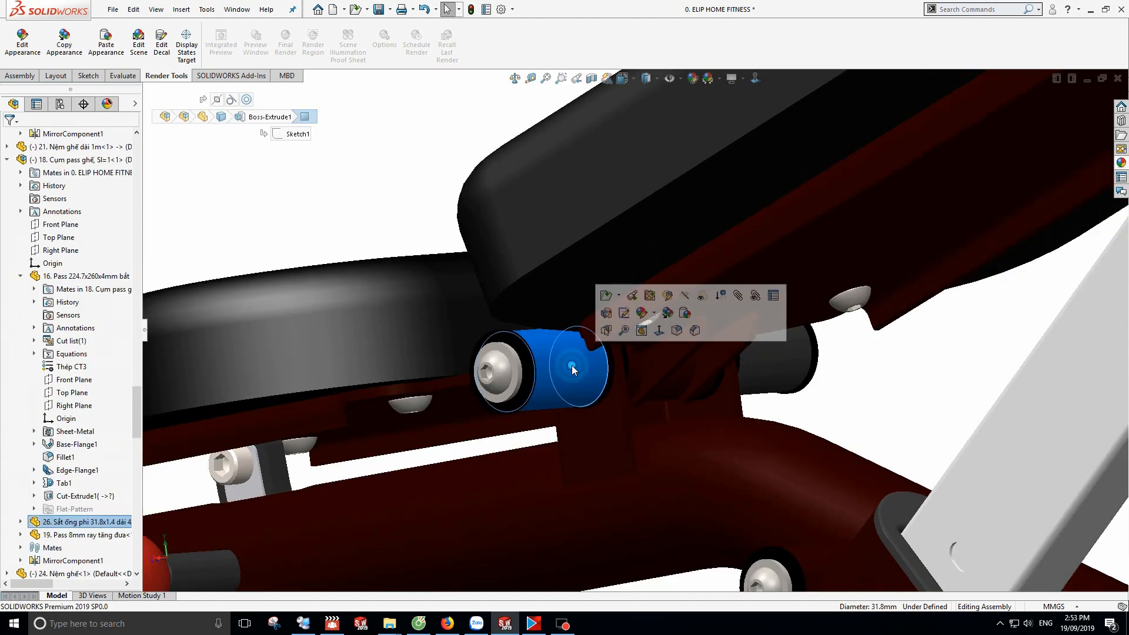
left_click(685, 313)
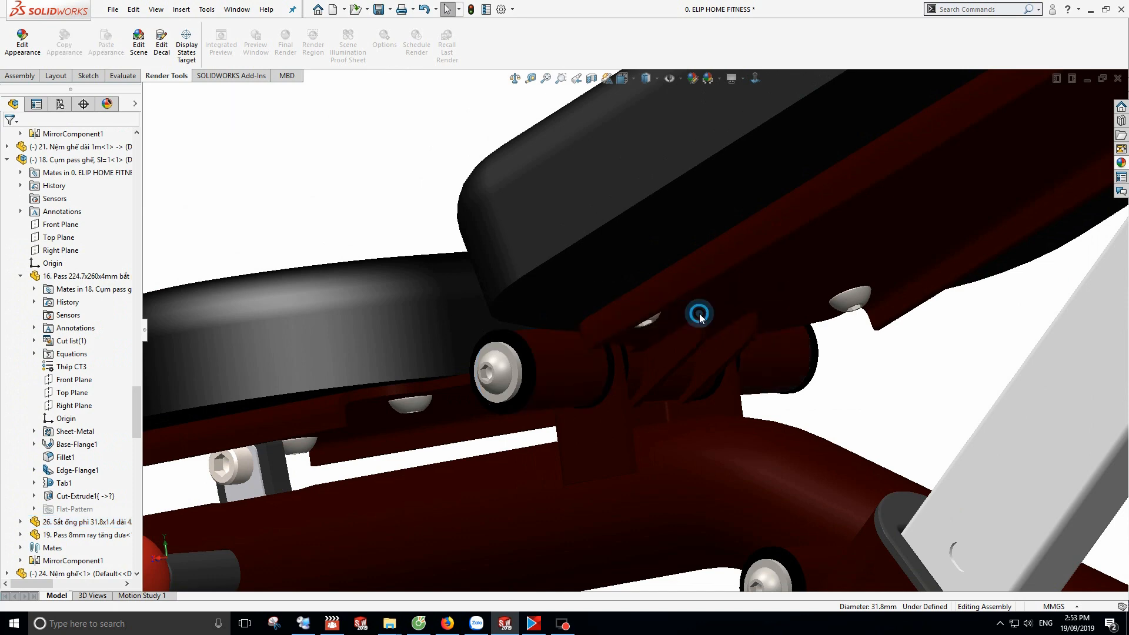
- Paste the copied dark red appearance onto the curved 8 mm adjustment plate with holes beneath the seat
scroll(699, 318, "up", 3)
middle_click_drag(500, 399, 595, 337)
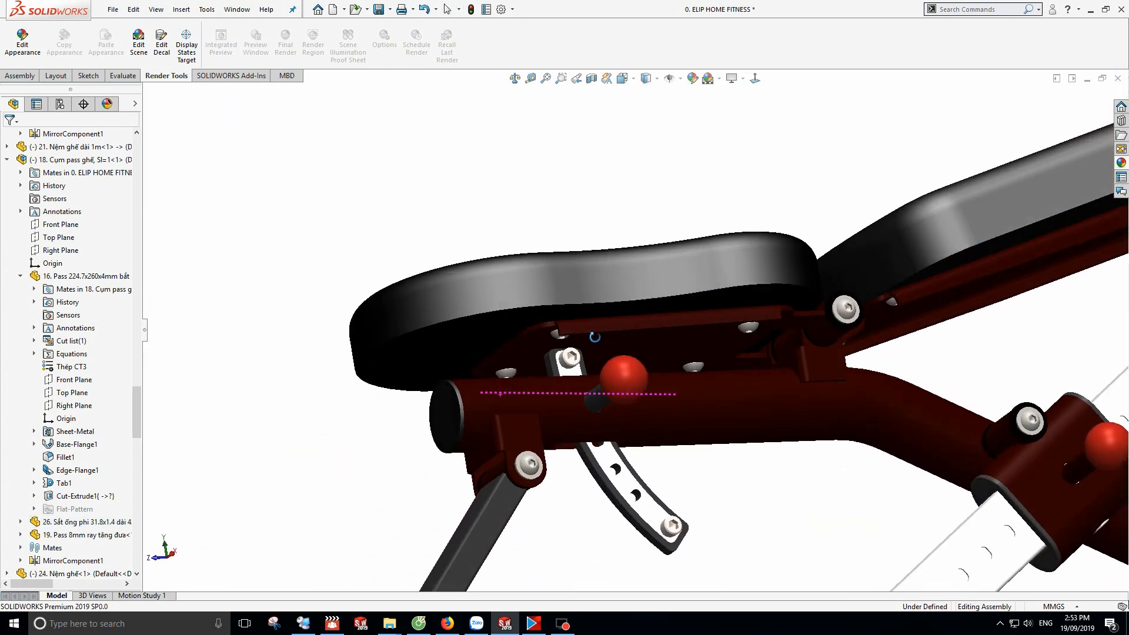
scroll(570, 369, "down", 3)
left_click(595, 346)
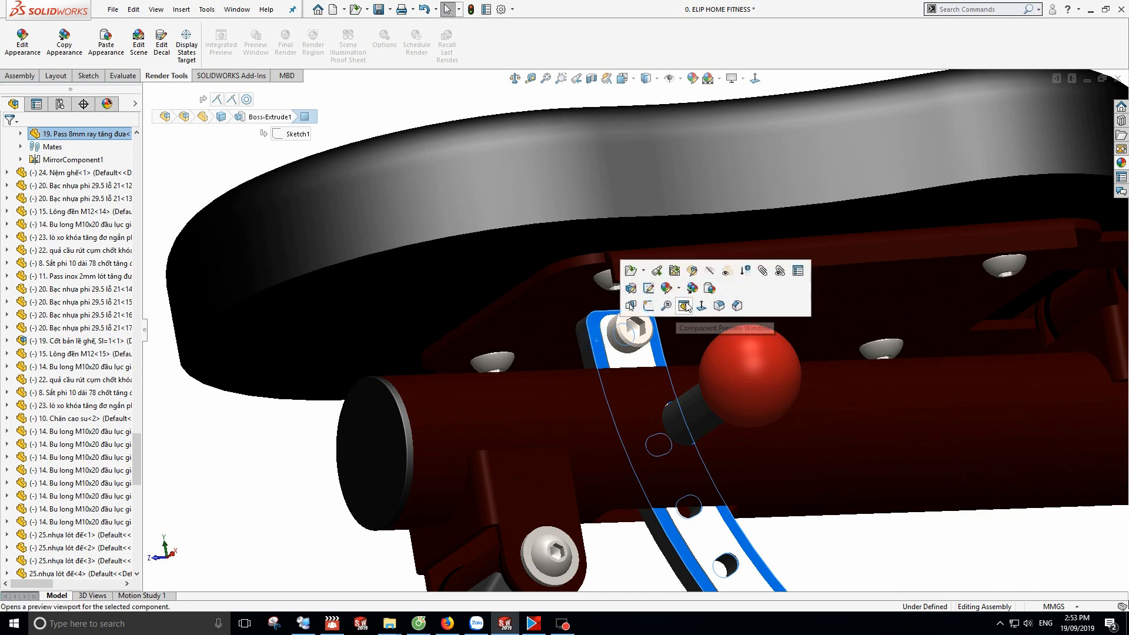
left_click(708, 288)
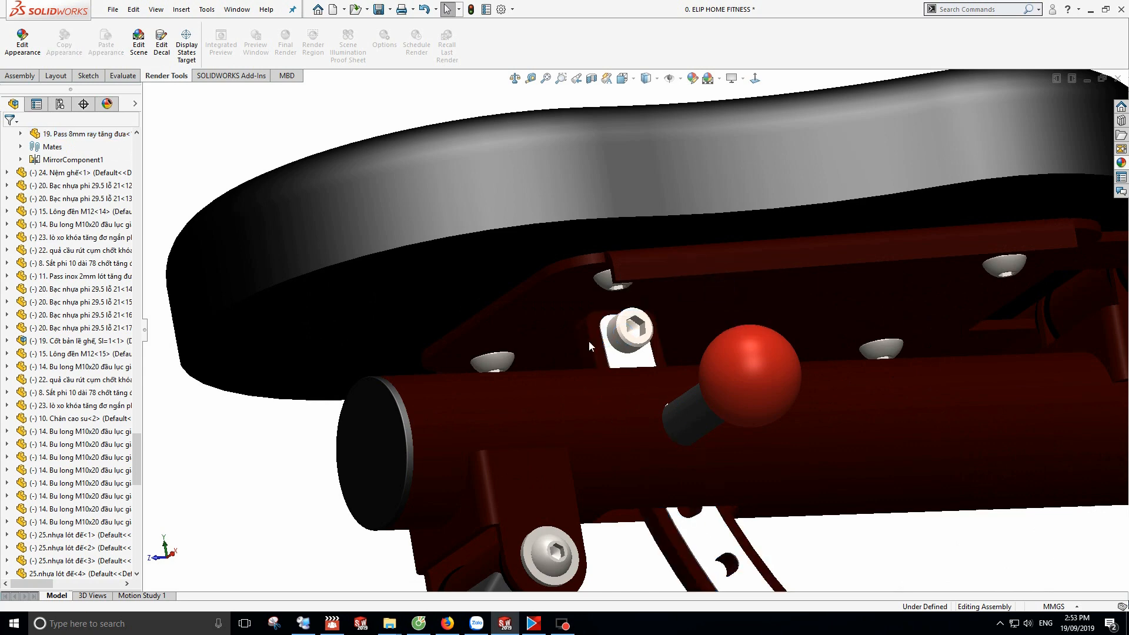
- Paste the copied appearance onto the 18 mm lock-pin tube behind the red ball under the seat
scroll(637, 333, "up", 3)
left_click(667, 373)
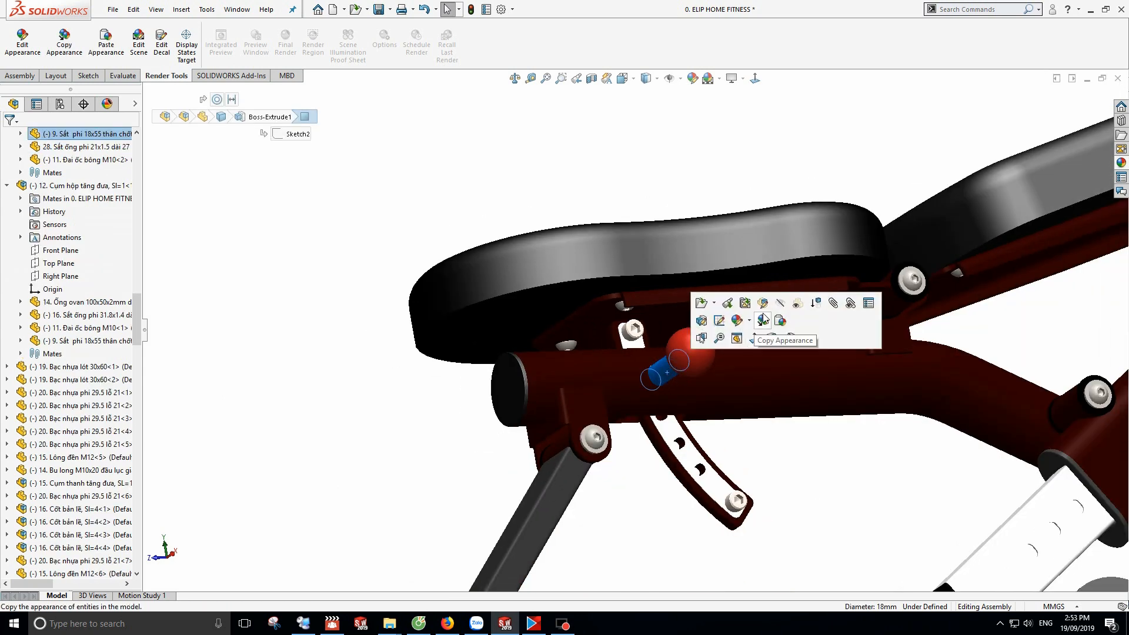
left_click(779, 321)
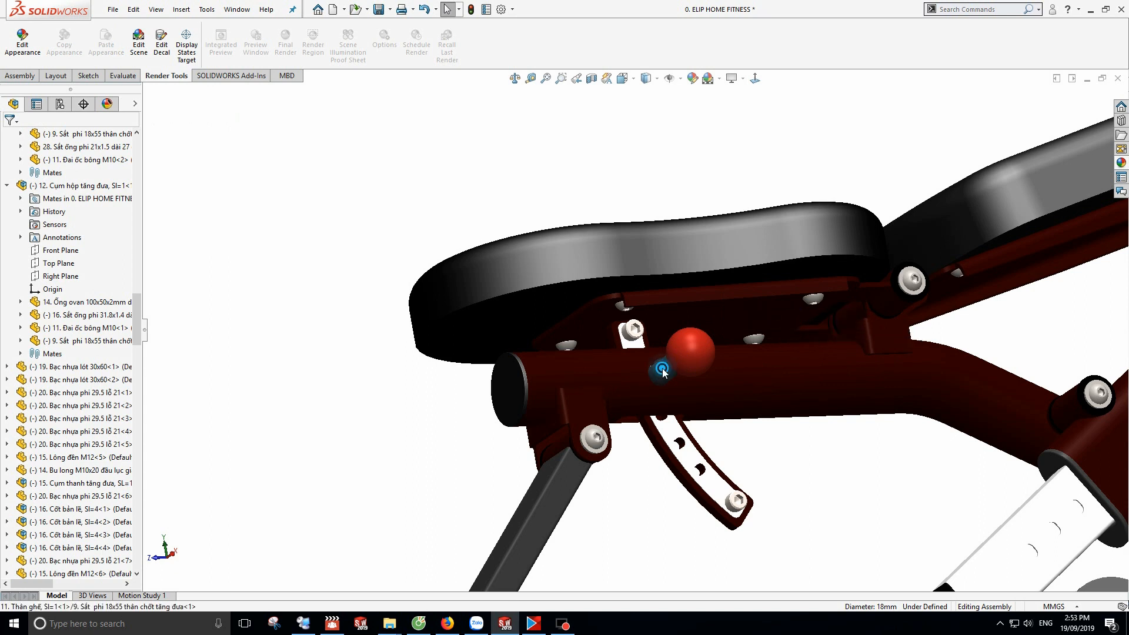
left_click(662, 371)
left_click(777, 318)
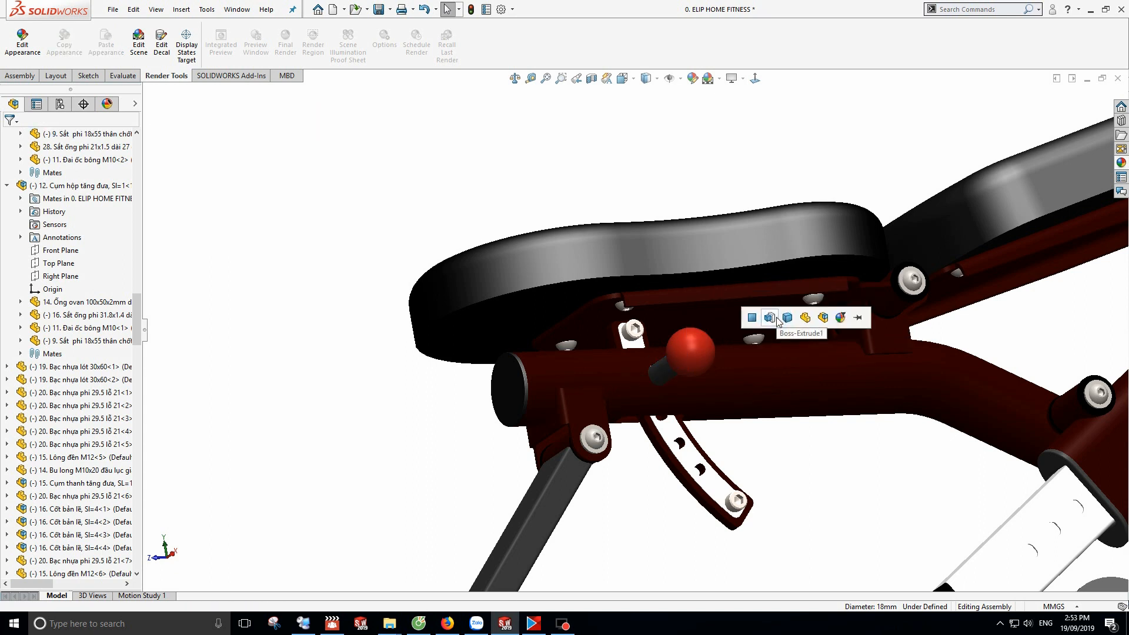
- Remove the appearance applied at the level of the bench frame subassembly (11. Thân ghế) that covers the seat's 18 mm lock-pin tube
scroll(630, 401, "up", 2)
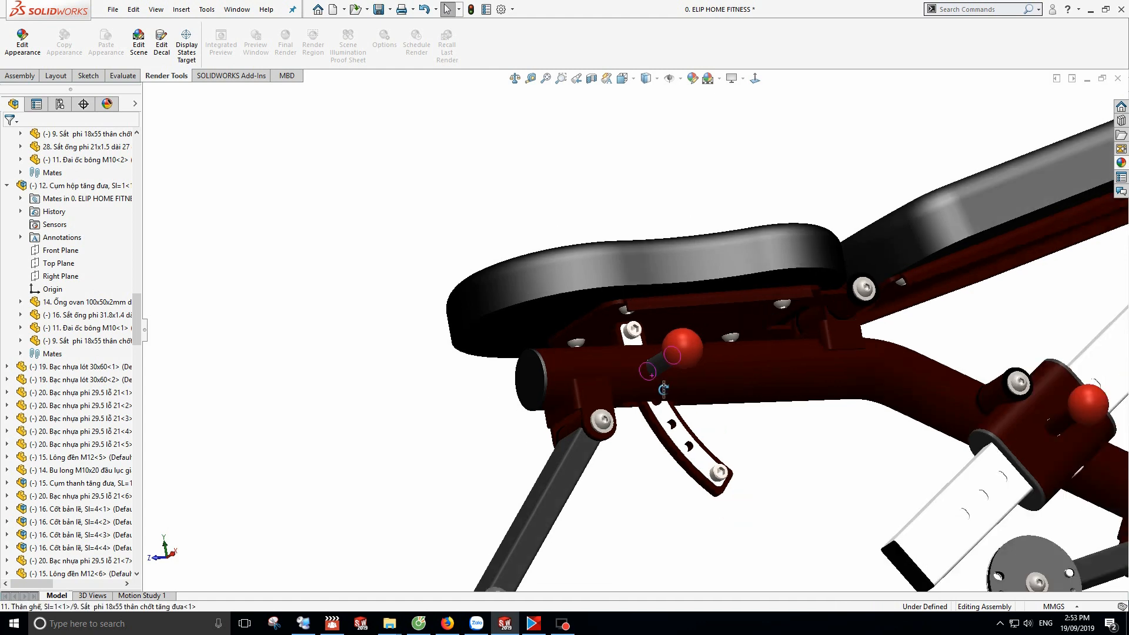
middle_click_drag(660, 374, 708, 390)
scroll(671, 360, "down", 4)
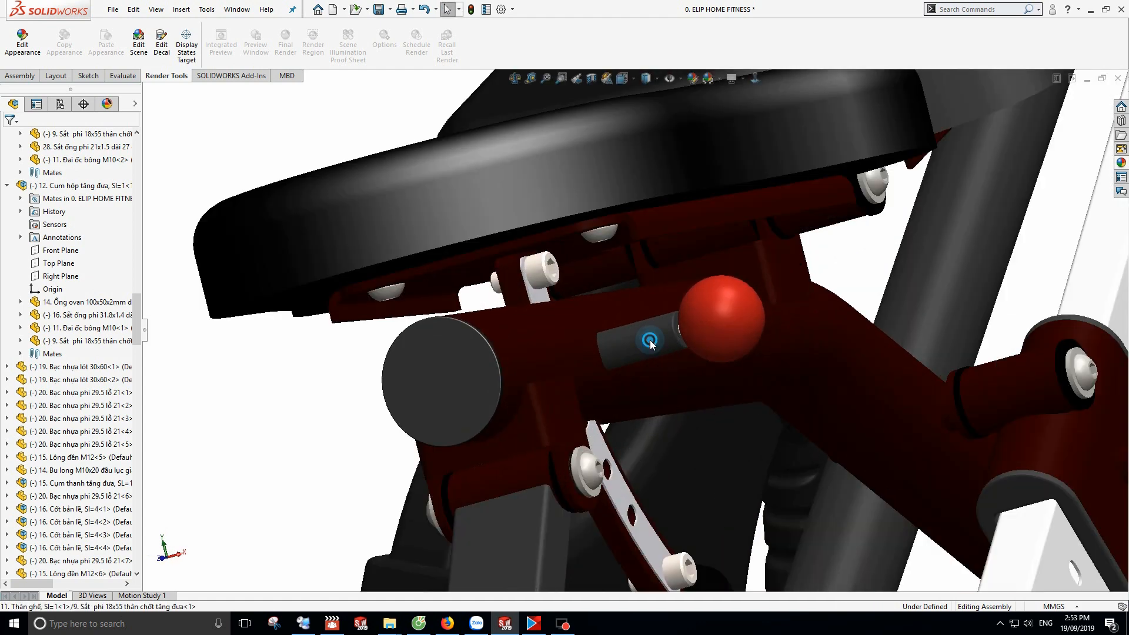
left_click(650, 341)
key("space")
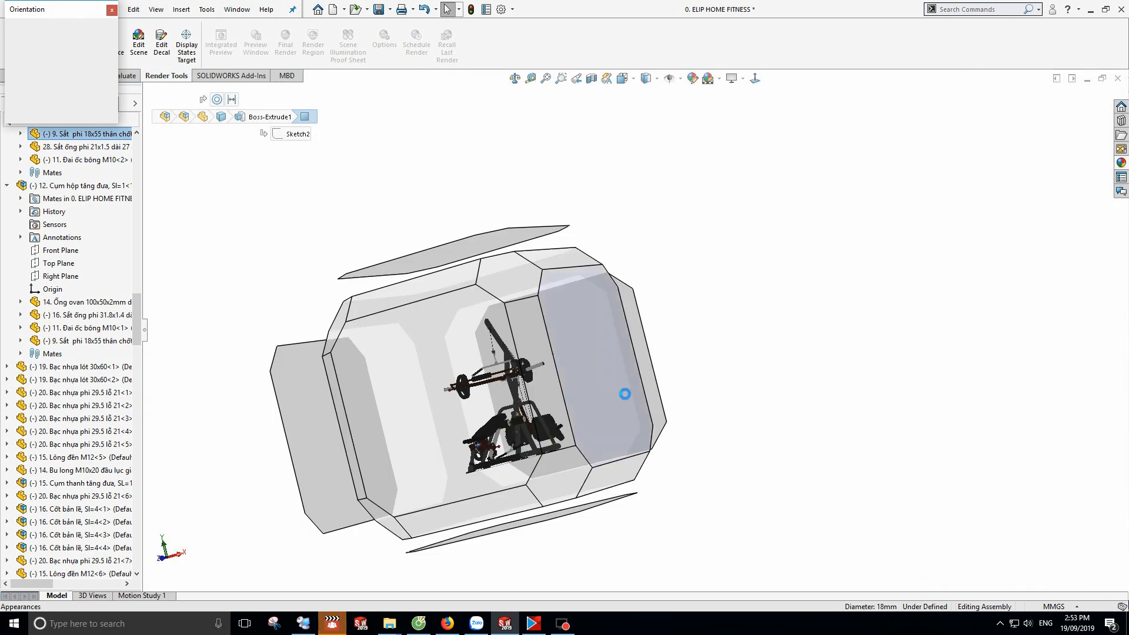
left_click(727, 384)
key("space")
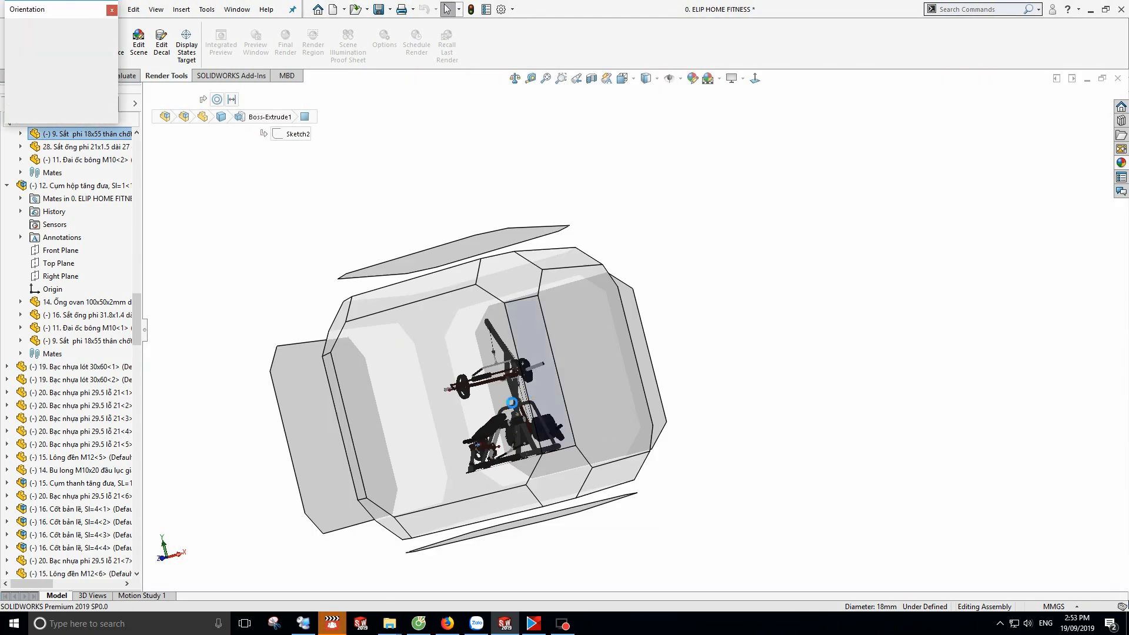
left_click(511, 403)
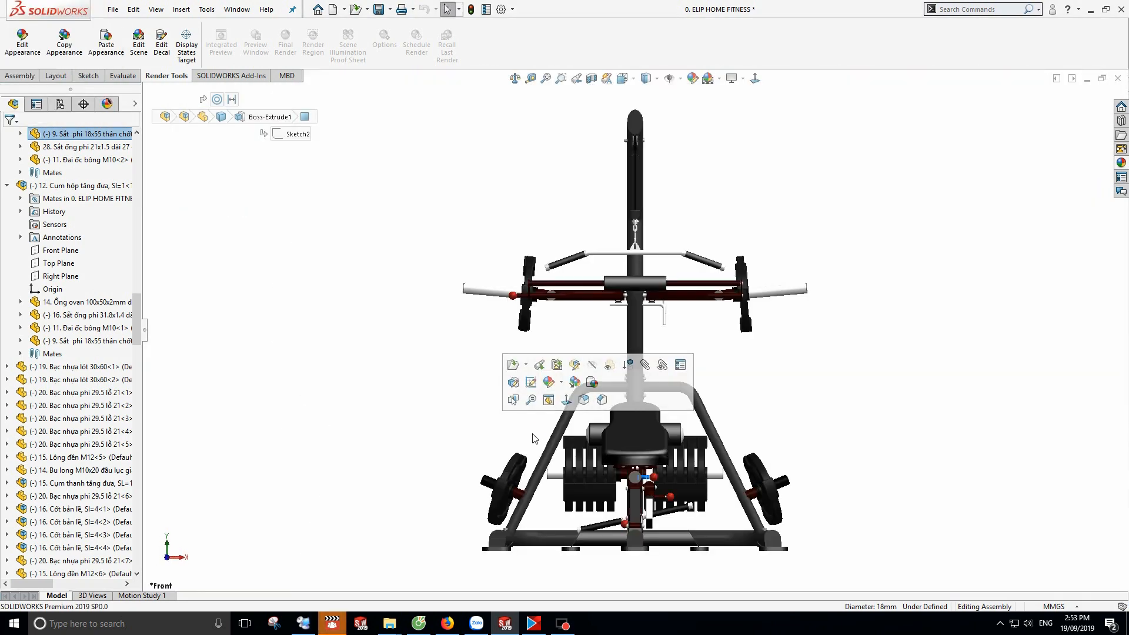
left_click(421, 391)
scroll(647, 459, "down", 5)
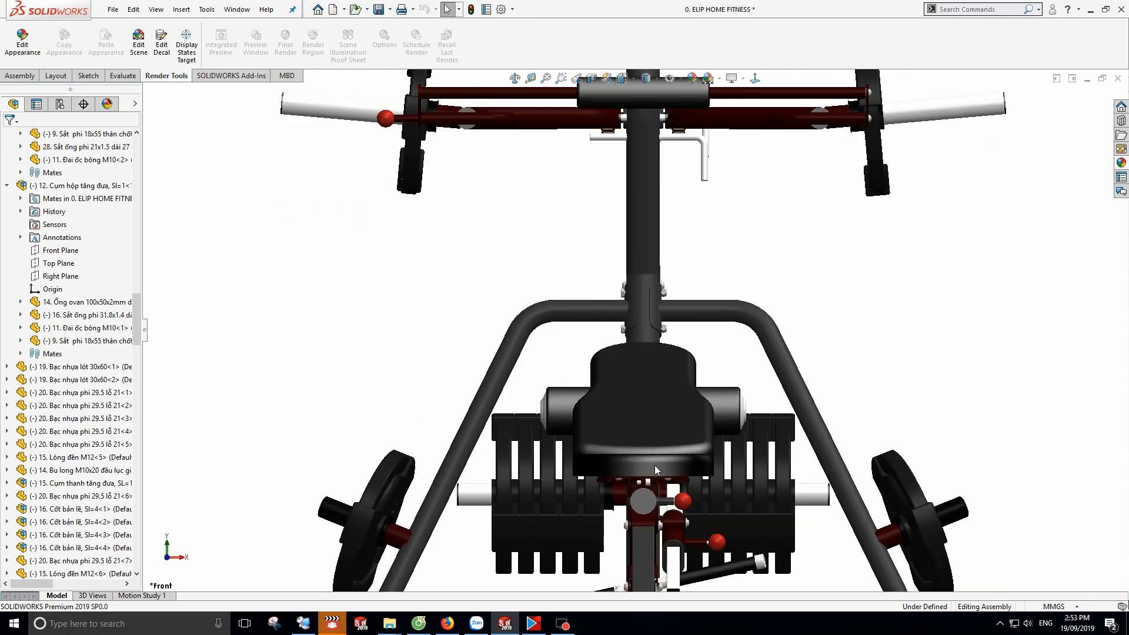
scroll(693, 526, "down", 6)
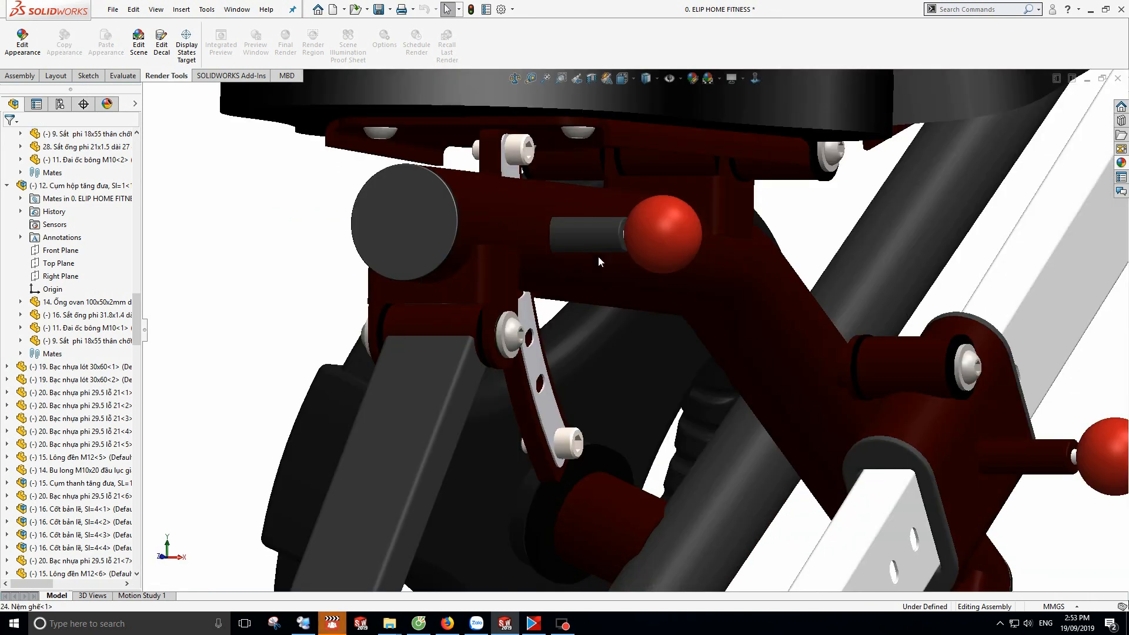
left_click(587, 237)
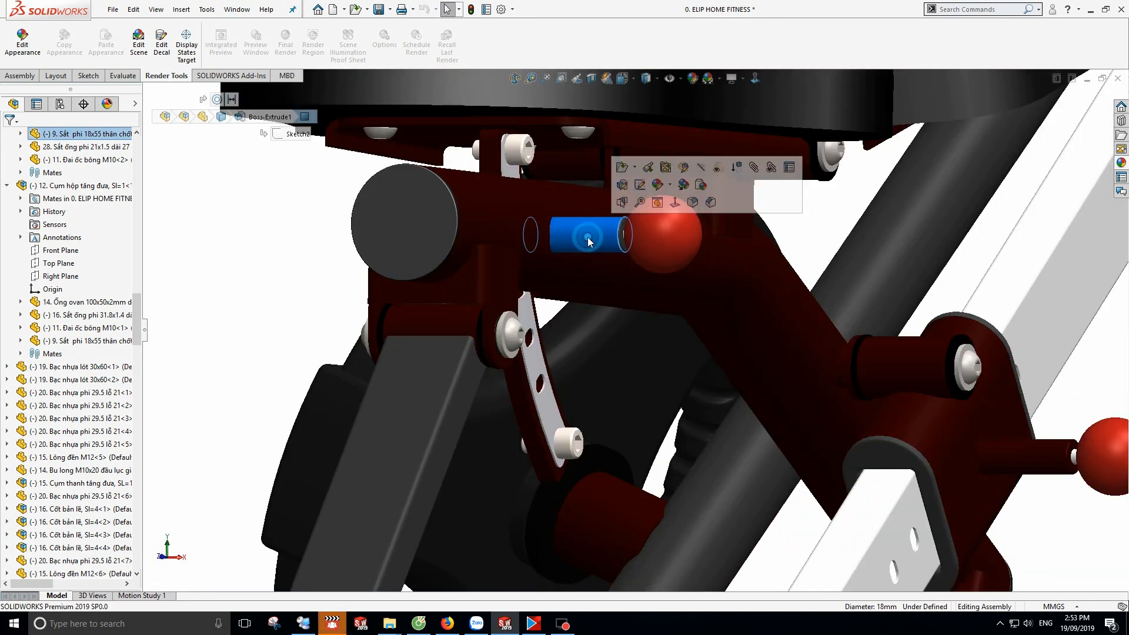
left_click(671, 185)
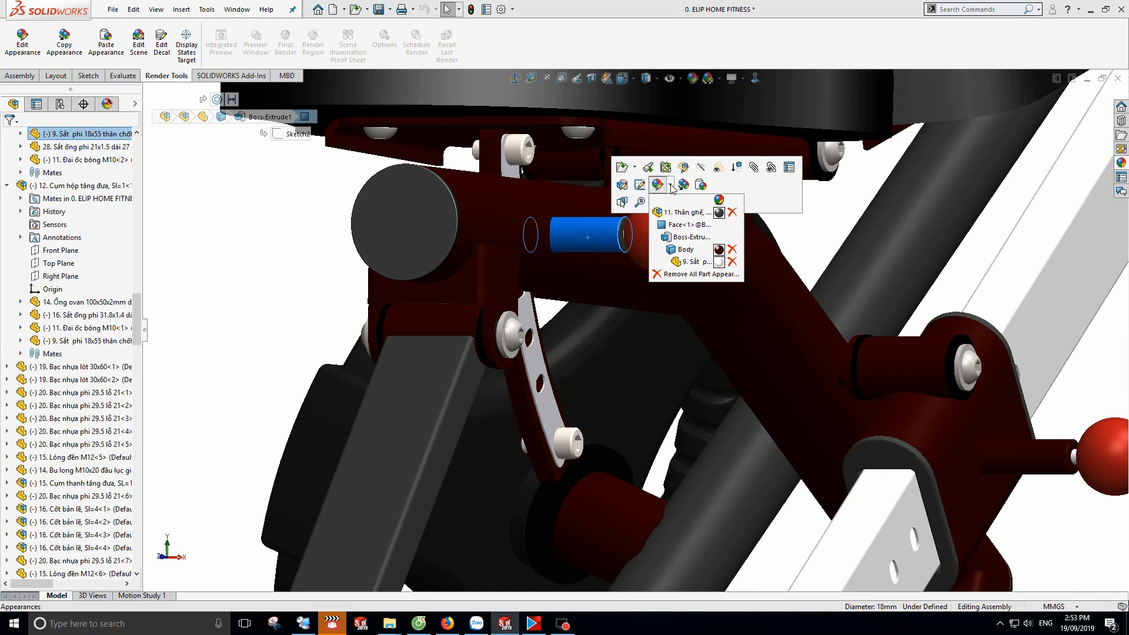
left_click(732, 213)
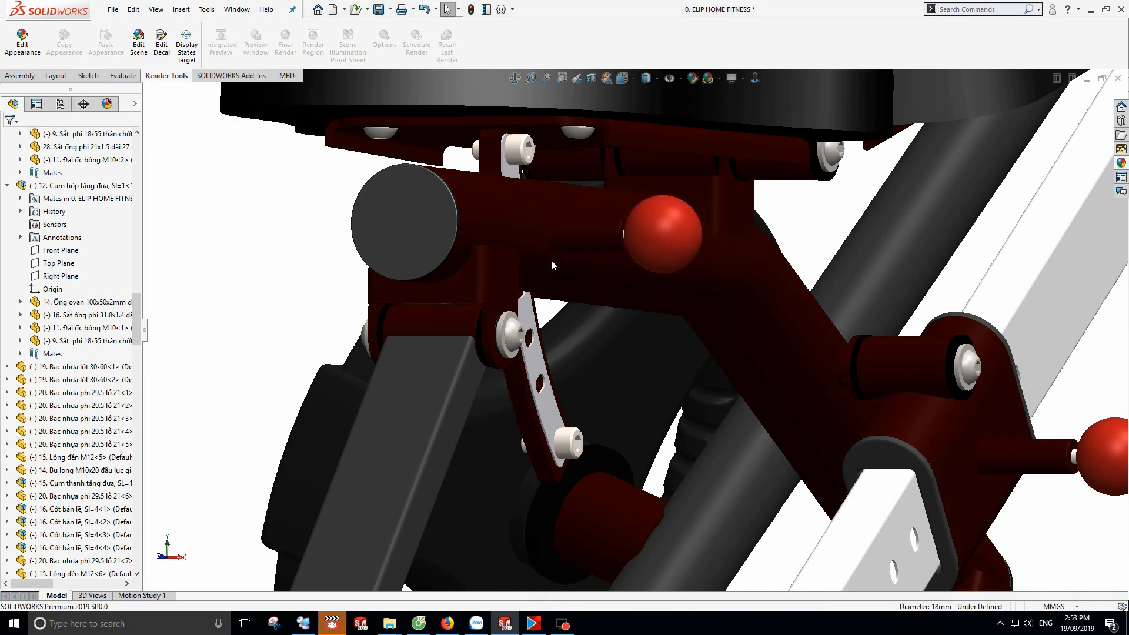
- Paste the copied dark red appearance onto the front 25x50x1.4 mm box-section link under the seat
scroll(551, 260, "up", 5)
scroll(549, 375, "down", 3)
scroll(548, 375, "up", 3)
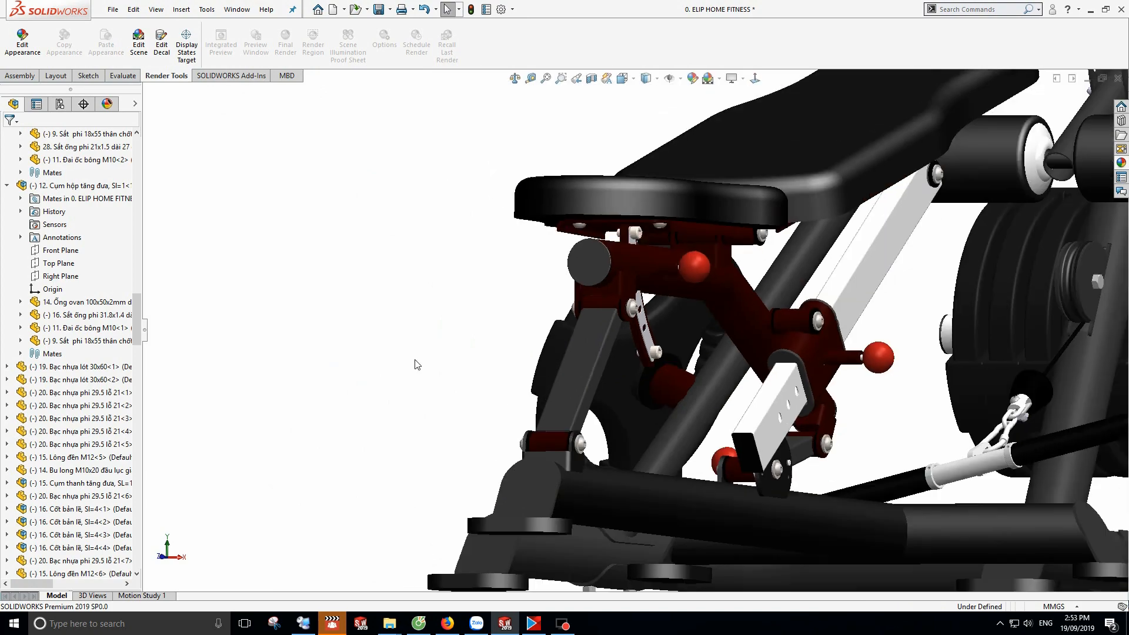
mouse_move(662, 383)
middle_mouse_down()
mouse_move(606, 429)
mouse_move(649, 420)
middle_mouse_up()
scroll(649, 420, "up", 3)
middle_click_drag(609, 482, 528, 515)
scroll(493, 421, "down", 6)
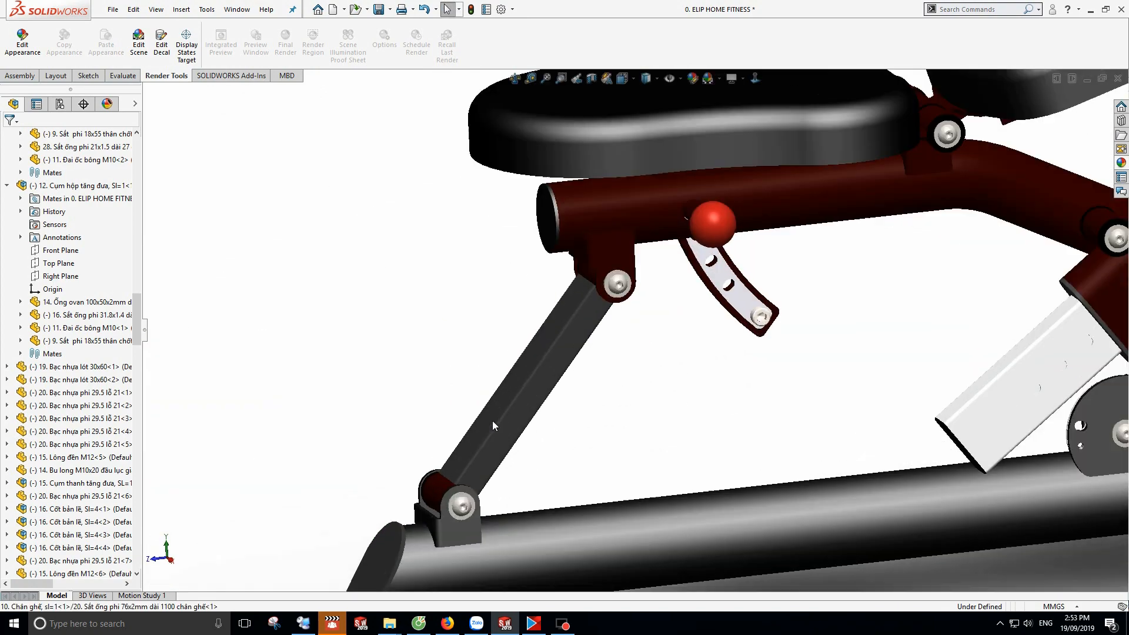
left_click(552, 372)
left_click(552, 379)
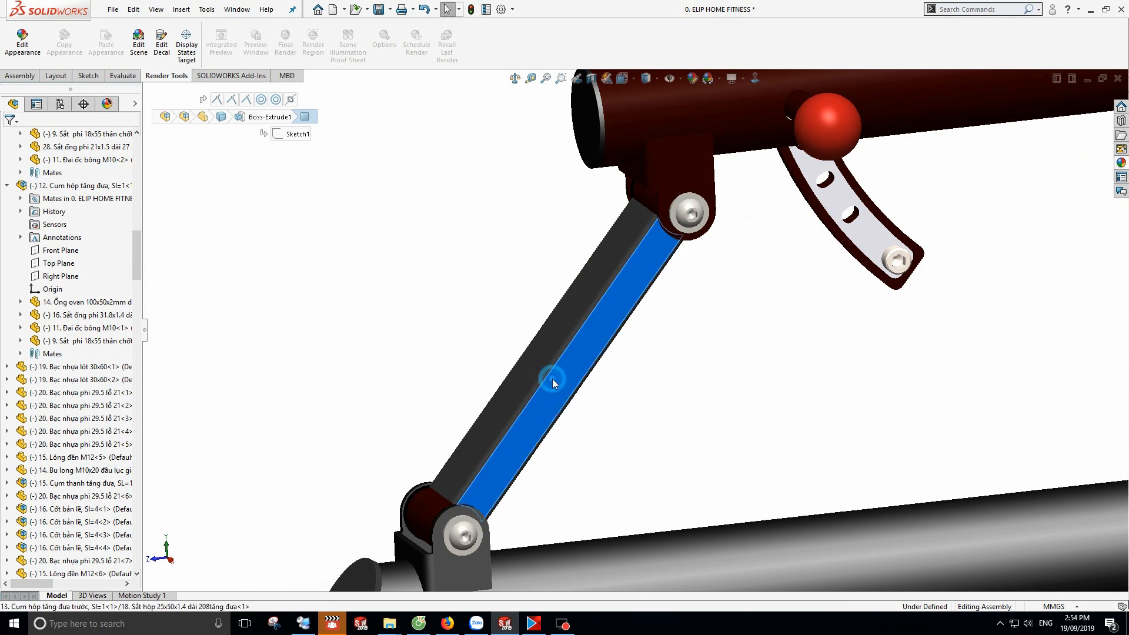
left_click(666, 327)
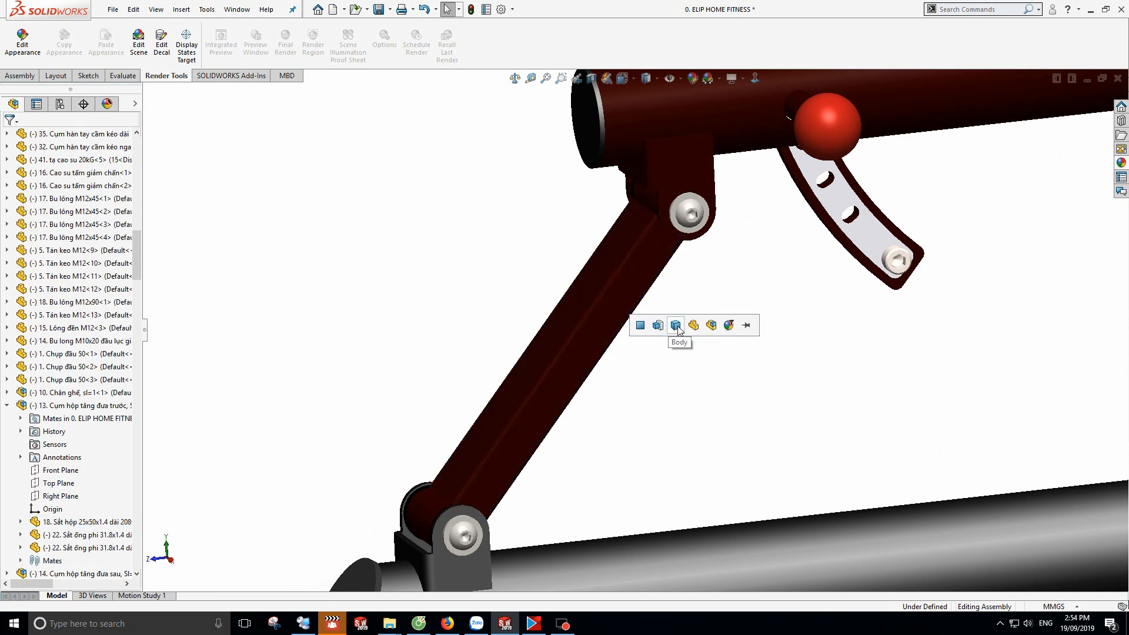
- Paste the copied dark red appearance onto the rear 25x50x1.4 mm box-section link beside the round base plate
scroll(501, 428, "up", 5)
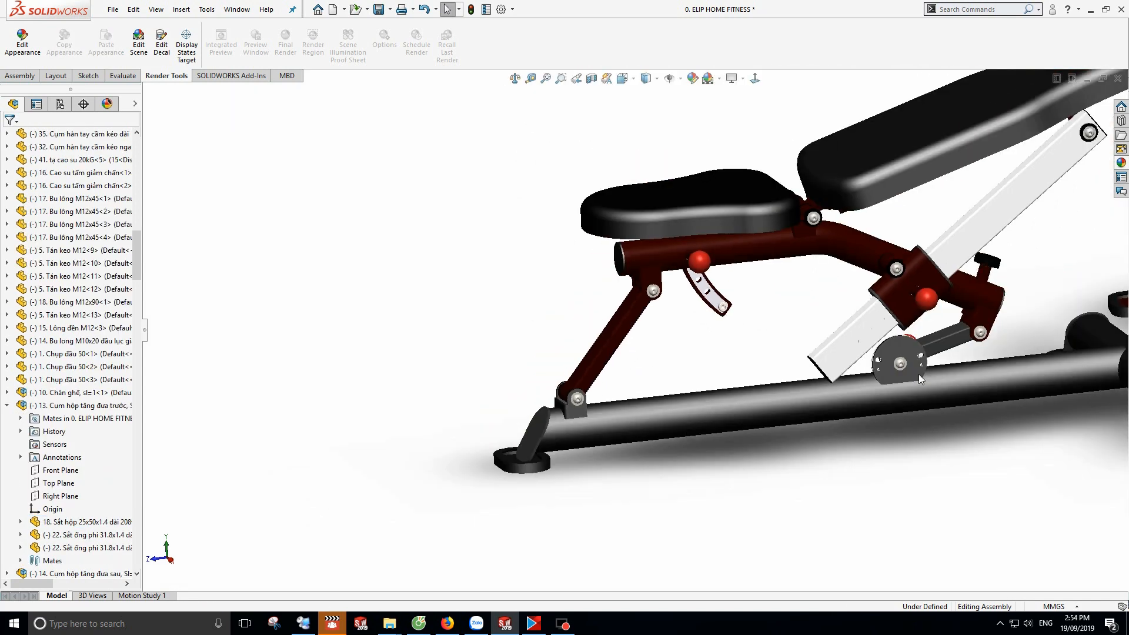
scroll(925, 302, "down", 6)
left_click(816, 307)
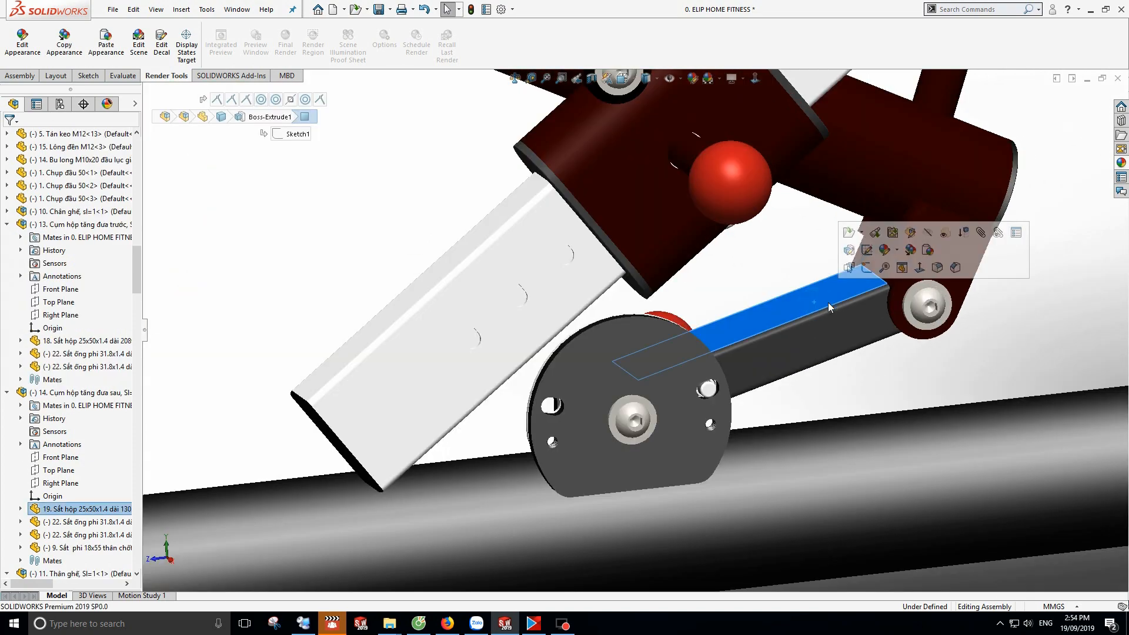
left_click(928, 251)
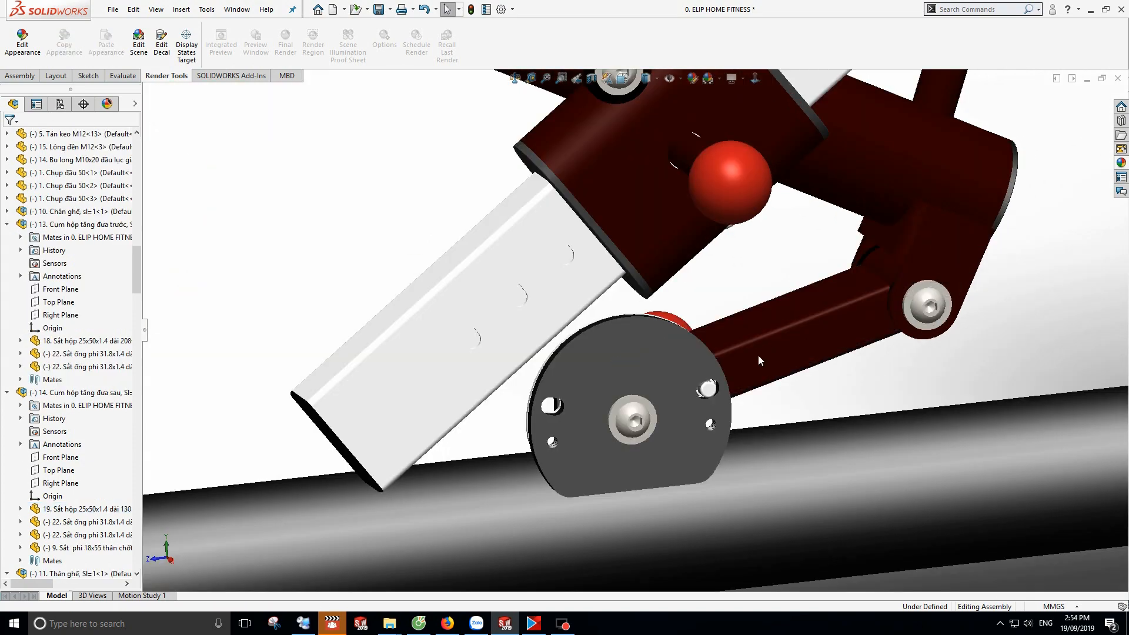
- Check the recoloured rear link and the whole home gym, and save the assembly
middle_click_drag(759, 360, 567, 560)
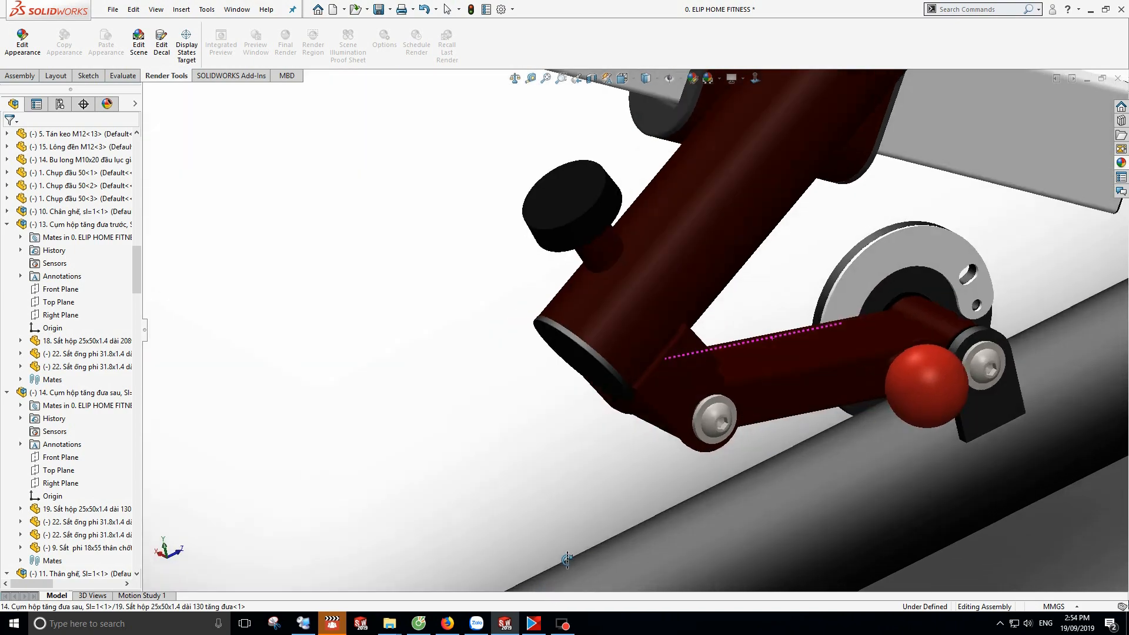
scroll(602, 486, "up", 9)
middle_click_drag(612, 480, 711, 519)
scroll(710, 522, "up", 4)
scroll(705, 242, "down", 6)
middle_click_drag(705, 243, 657, 257)
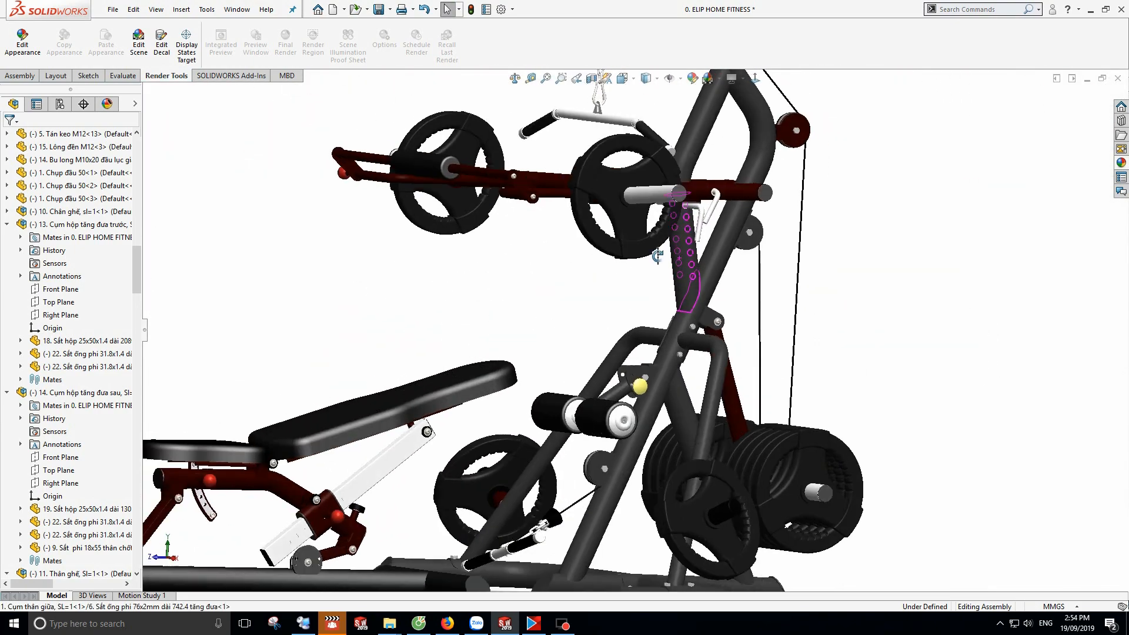
scroll(658, 257, "up", 5)
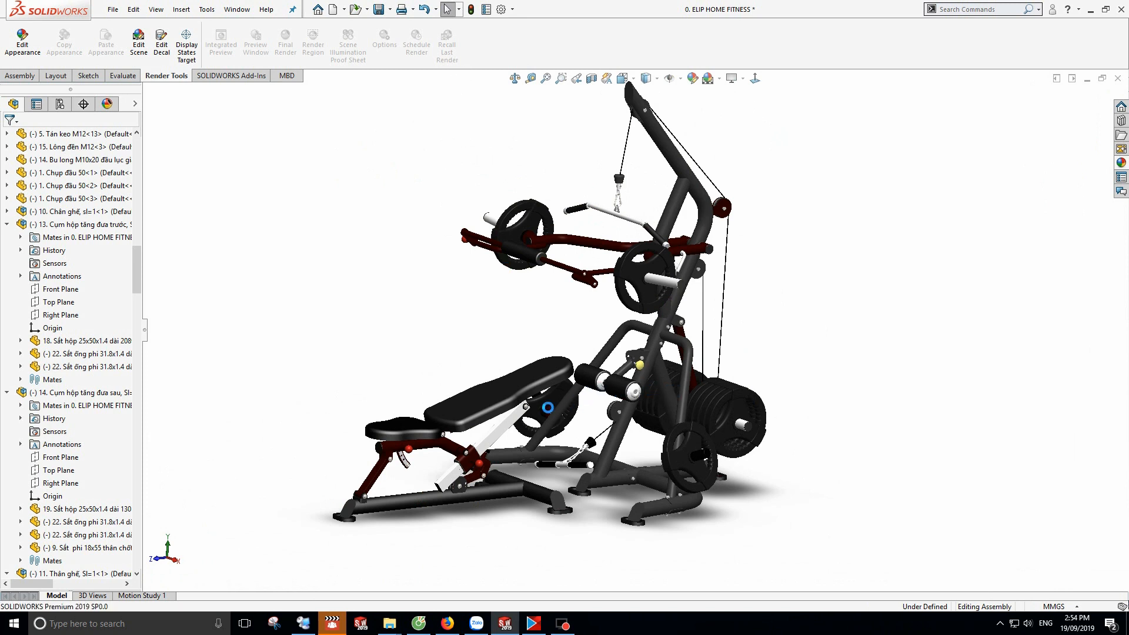
- Swing the bench's backrest up to a steep incline and lower it to a nearly horizontal position
scroll(575, 425, "down", 5)
scroll(493, 385, "up", 2)
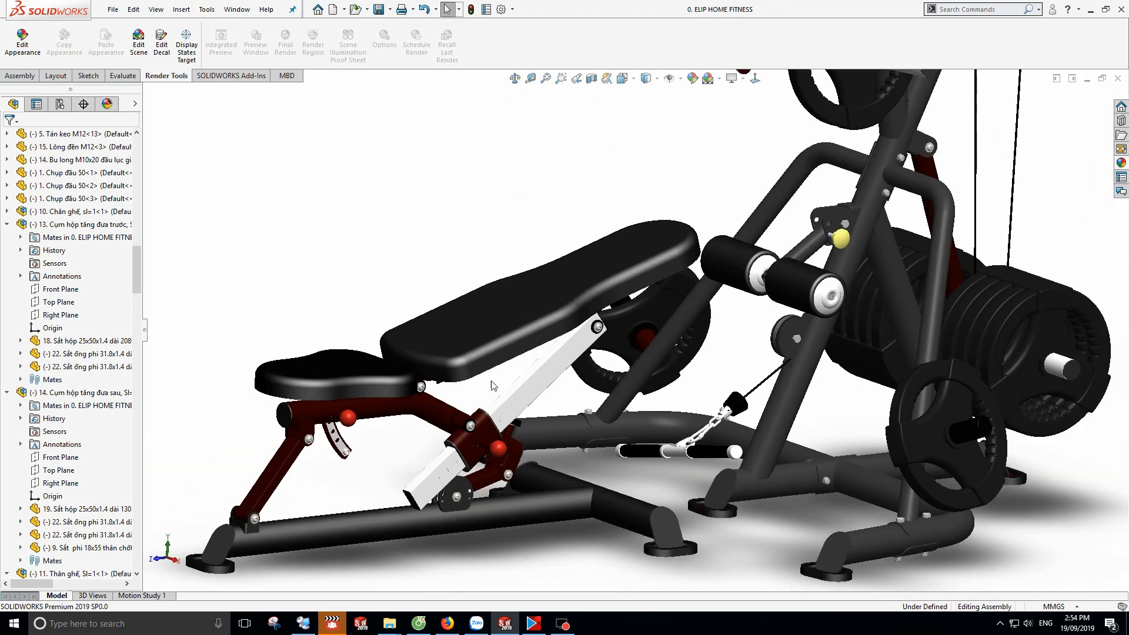
left_click(615, 261)
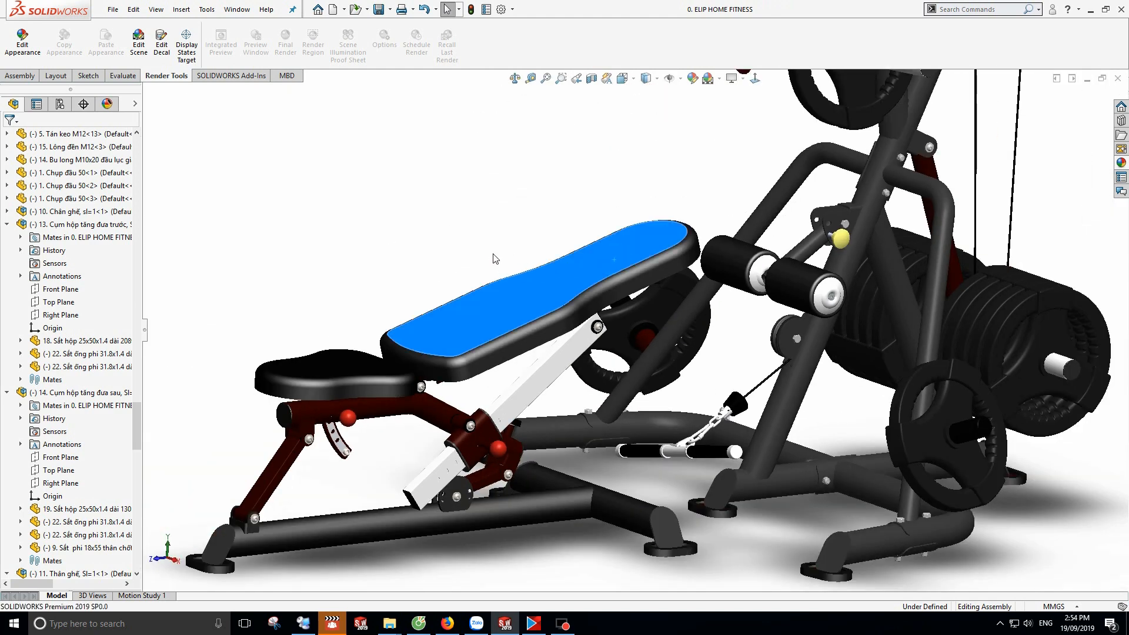
left_click_drag(614, 260, 493, 200)
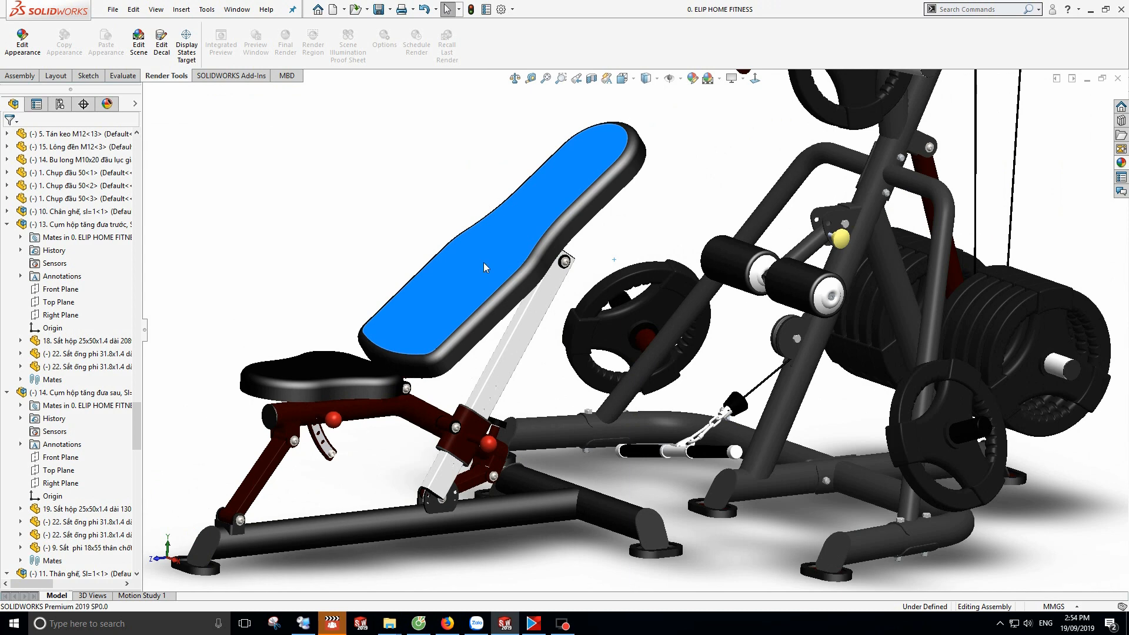
left_click_drag(621, 193, 641, 349)
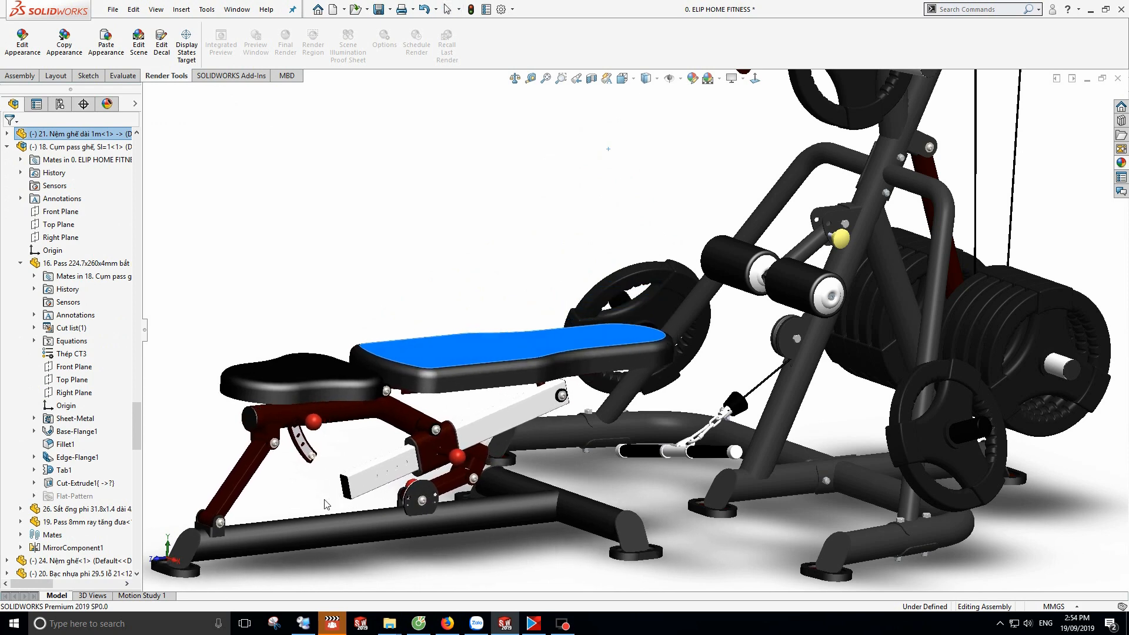
- Examine the bench's sliding adjustment tube, curved seat plate and seat cushion up close from several angles
scroll(382, 482, "down", 8)
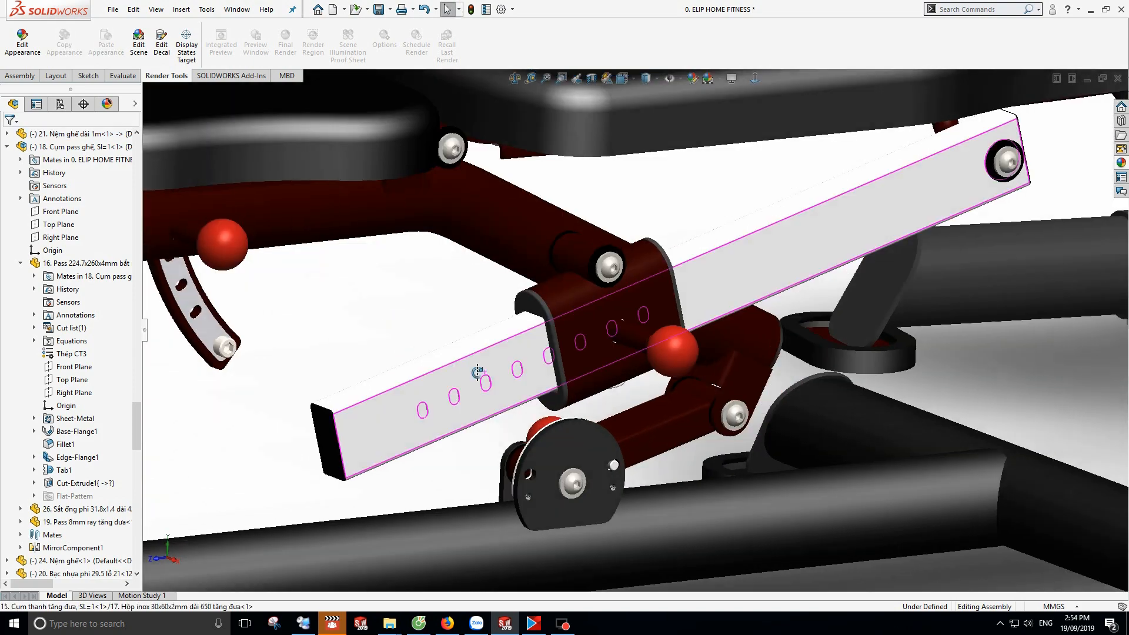
mouse_move(478, 372)
middle_mouse_down()
mouse_move(438, 356)
mouse_move(470, 385)
middle_mouse_up()
scroll(473, 387, "down", 8)
middle_click_drag(542, 381, 583, 358)
scroll(512, 391, "up", 10)
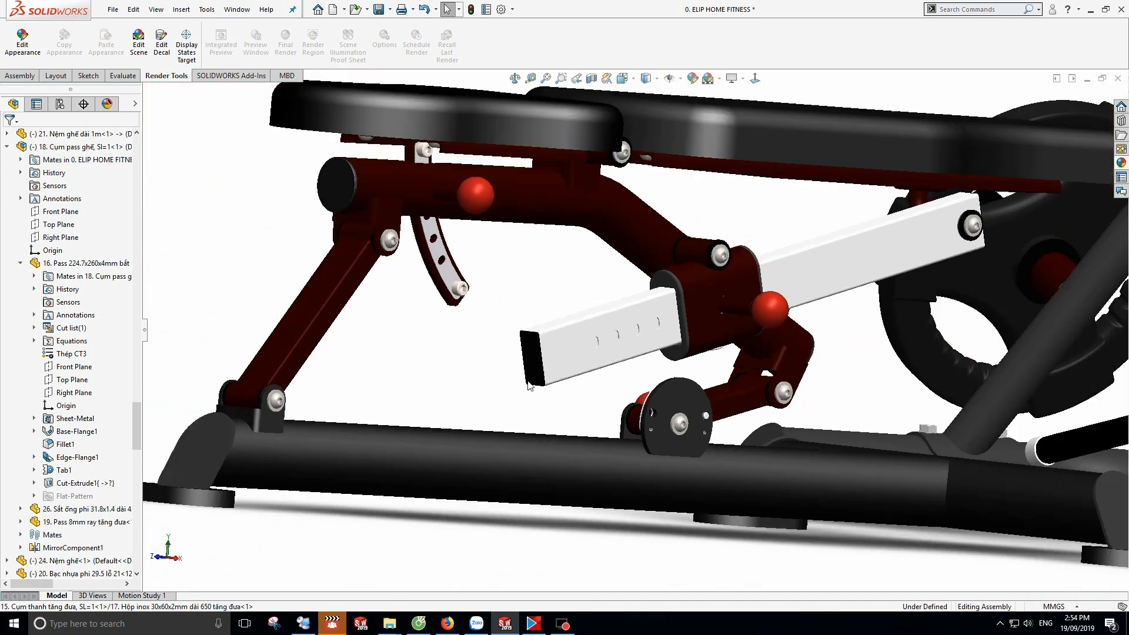
middle_click_drag(528, 385, 580, 207)
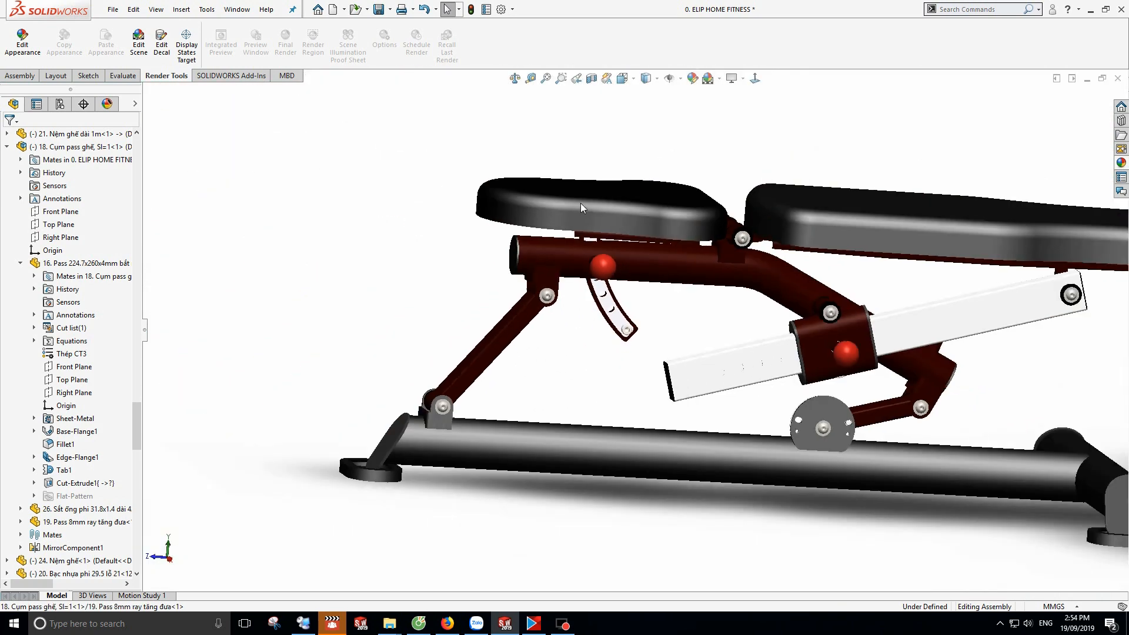
scroll(580, 208, "down", 2)
left_click(616, 238)
middle_click_drag(645, 144, 651, 139, "ctrl")
middle_click_drag(676, 298, 698, 303)
scroll(567, 362, "up", 8)
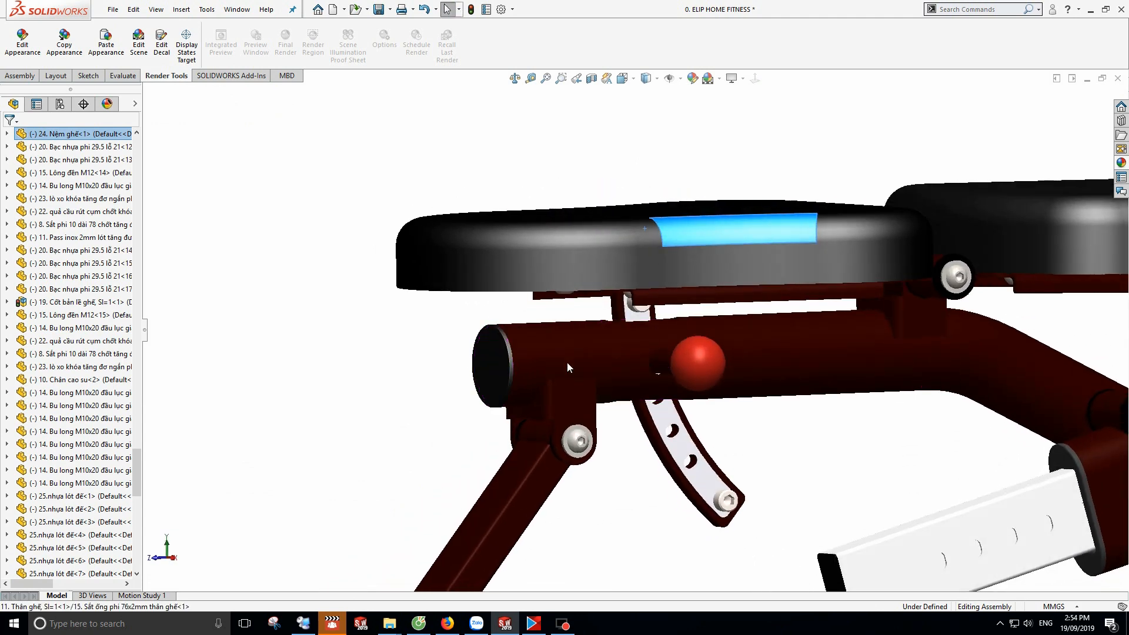
middle_click_drag(830, 362, 850, 385)
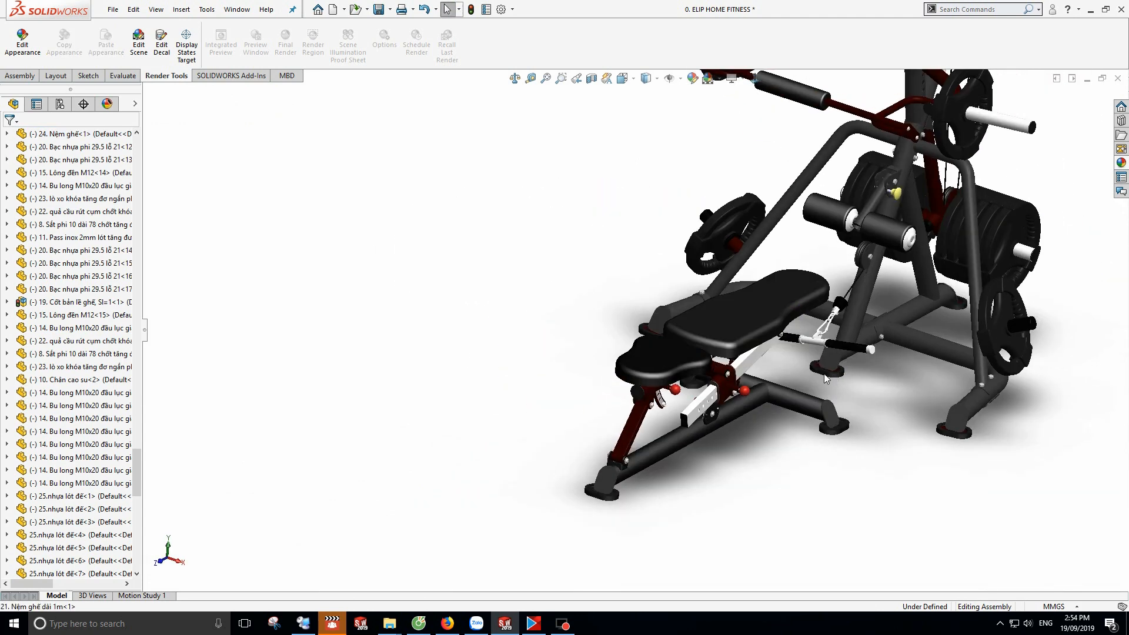
- Swing the 42 mm leg arm with the foam rollers slightly downward on its bracket
scroll(833, 194, "up", 4)
scroll(829, 157, "down", 4)
middle_click_drag(747, 203, 661, 187)
scroll(661, 187, "up", 8)
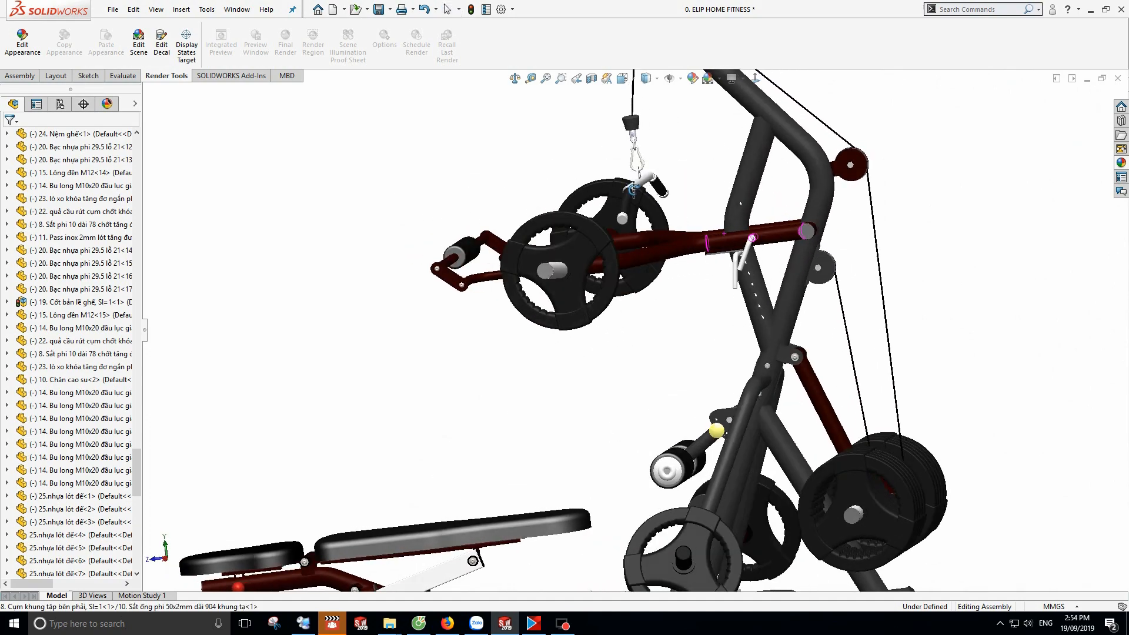
scroll(601, 427, "down", 5)
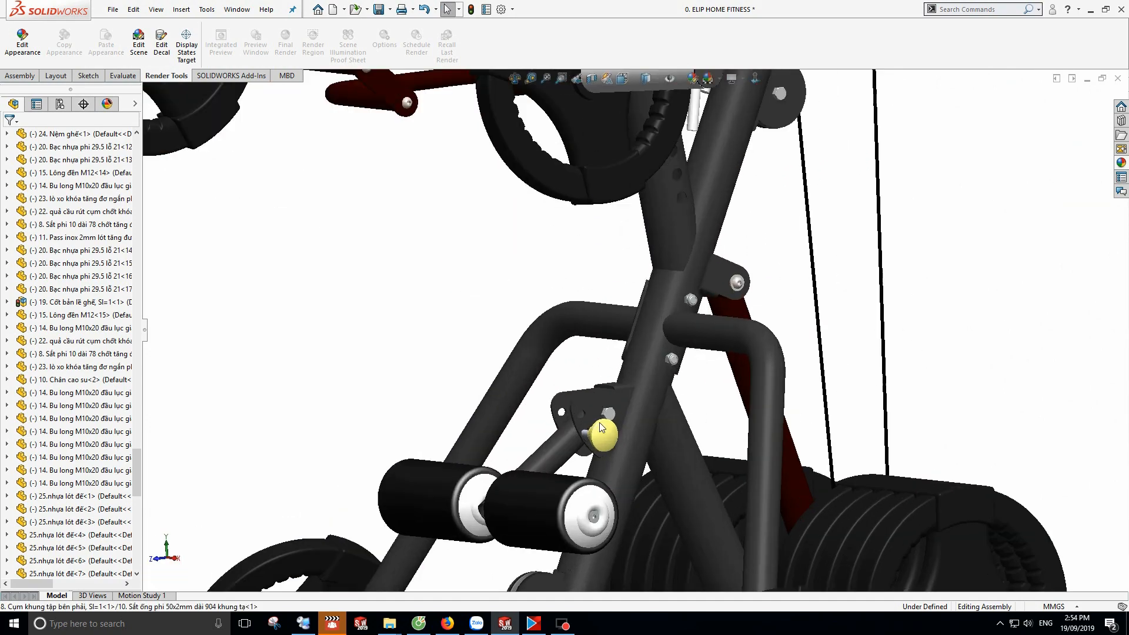
left_click(529, 461)
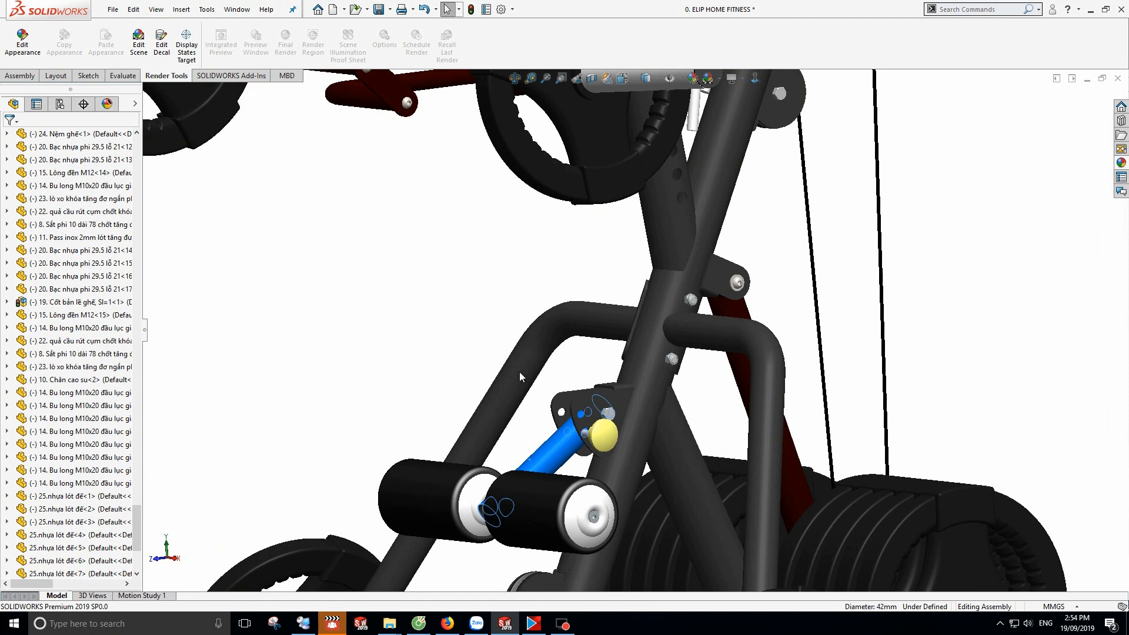
left_click_drag(520, 372, 565, 465)
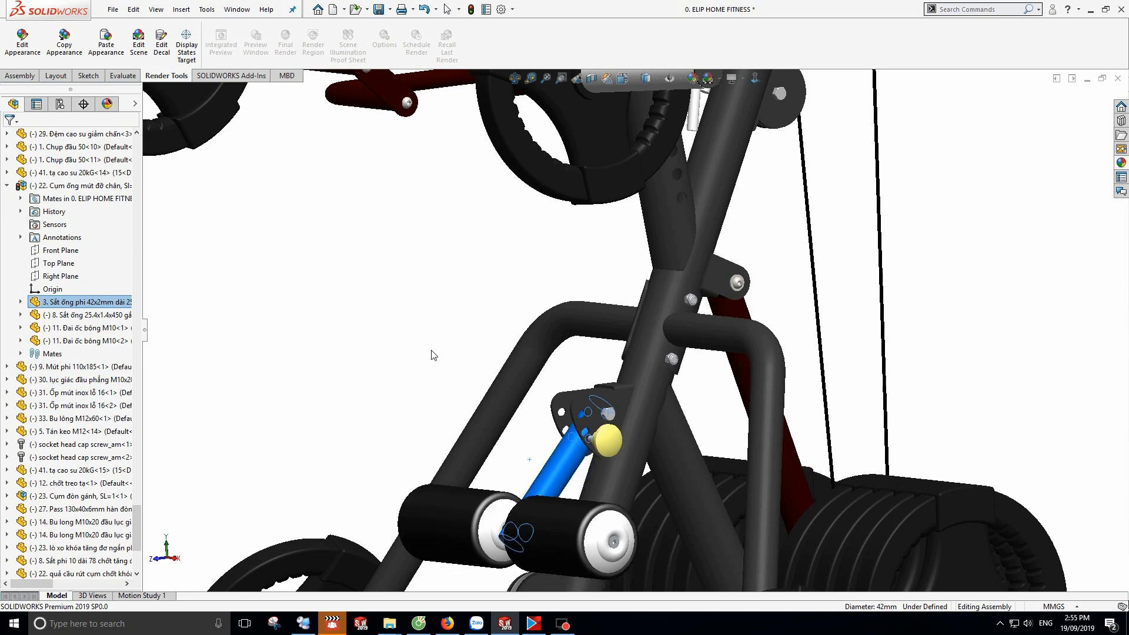
left_click(362, 317)
- Swing the upper press arm by its 27 mm solid bar near the handle to test its motion
scroll(363, 318, "up", 5)
middle_click_drag(597, 406, 629, 406)
scroll(621, 370, "up", 3)
middle_click_drag(618, 368, 523, 259)
scroll(589, 238, "down", 7)
scroll(694, 360, "up", 2)
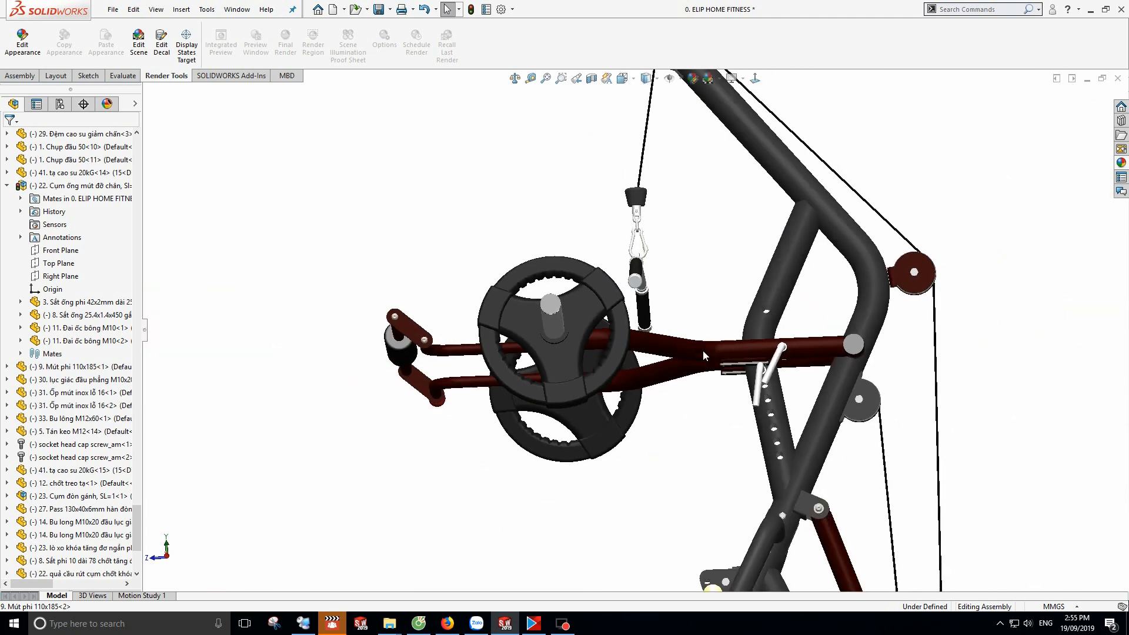
left_click(446, 354)
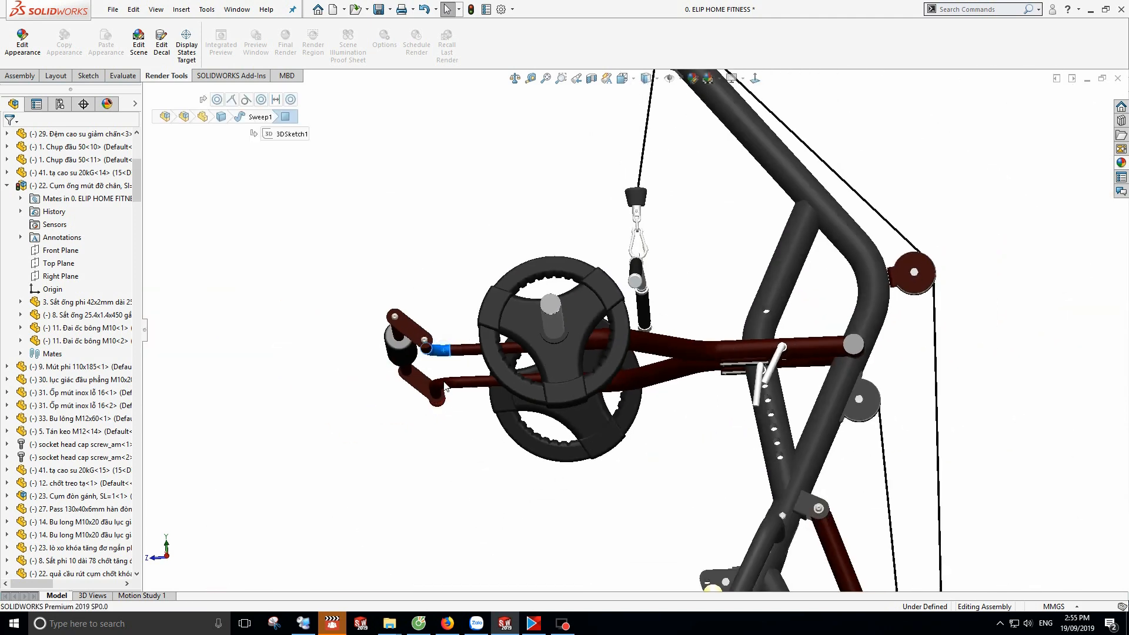
left_click_drag(456, 448, 481, 376)
scroll(527, 316, "up", 1)
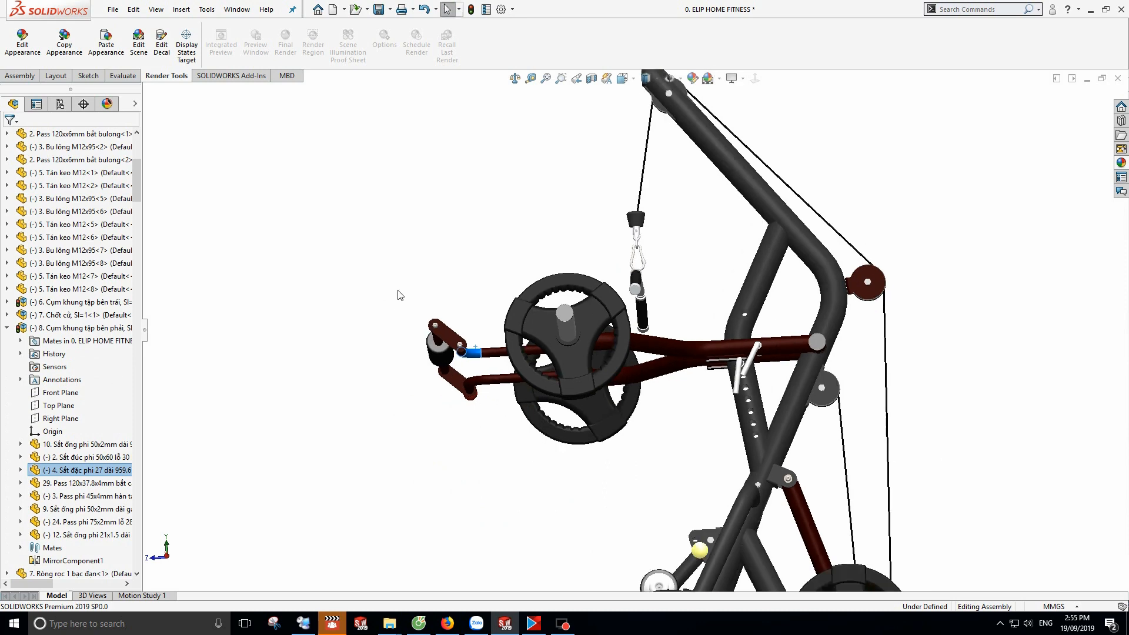
left_click(390, 288)
- Swing the rear 50 mm weight arm with its plates outward and up to a nearly horizontal position
scroll(390, 288, "up", 4)
middle_click_drag(500, 376, 767, 456)
scroll(394, 474, "down", 5)
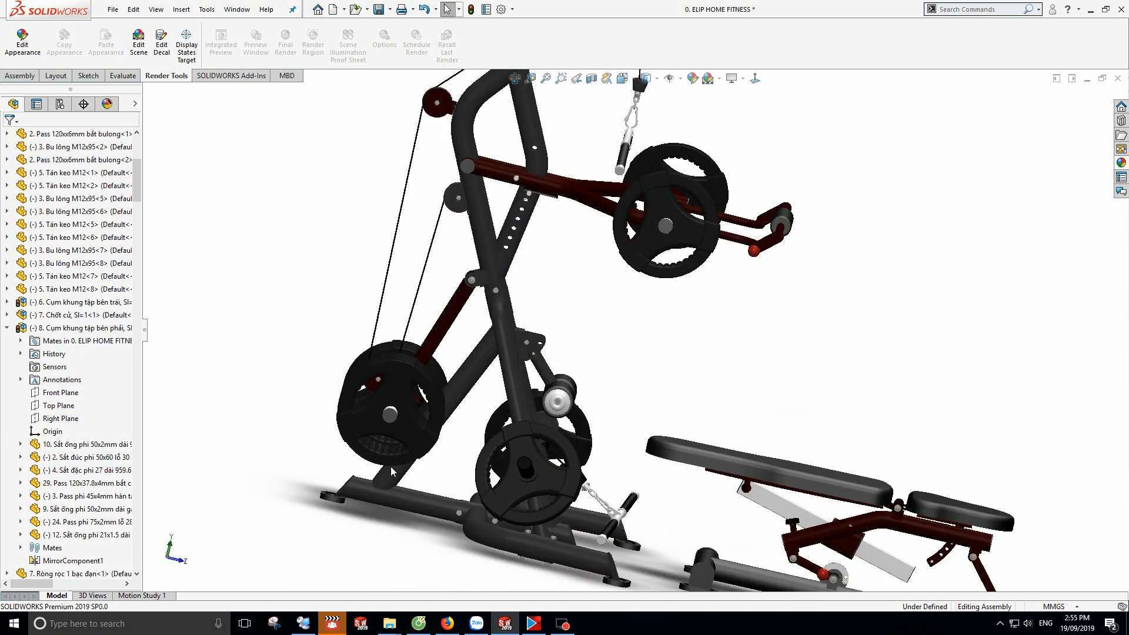
left_click(490, 277)
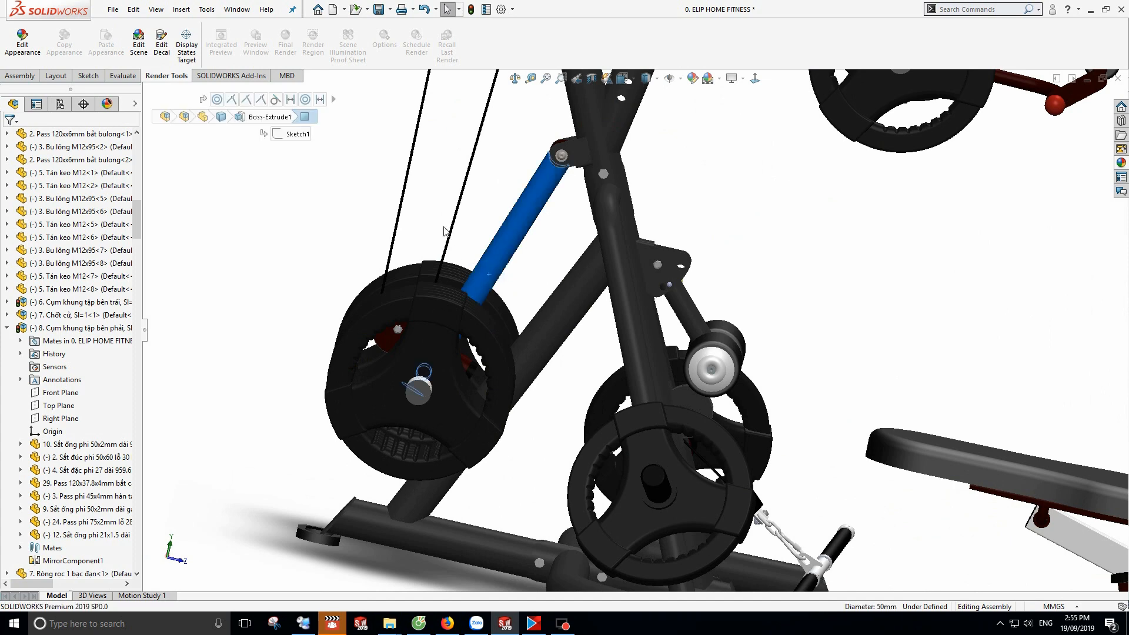
left_click_drag(499, 259, 401, 380)
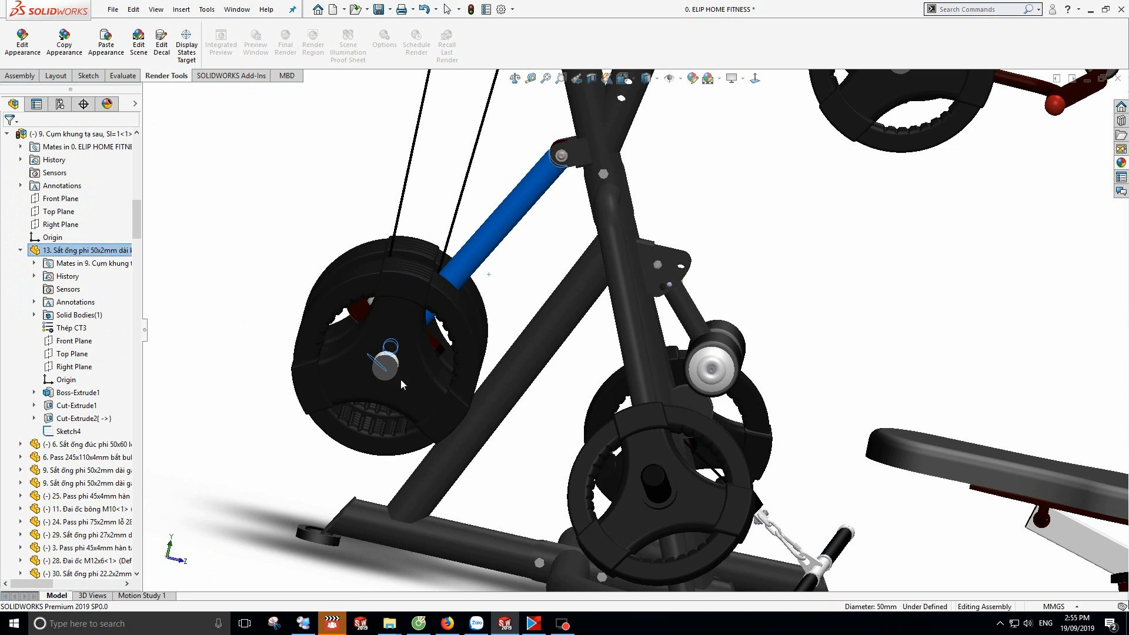
left_click(481, 254)
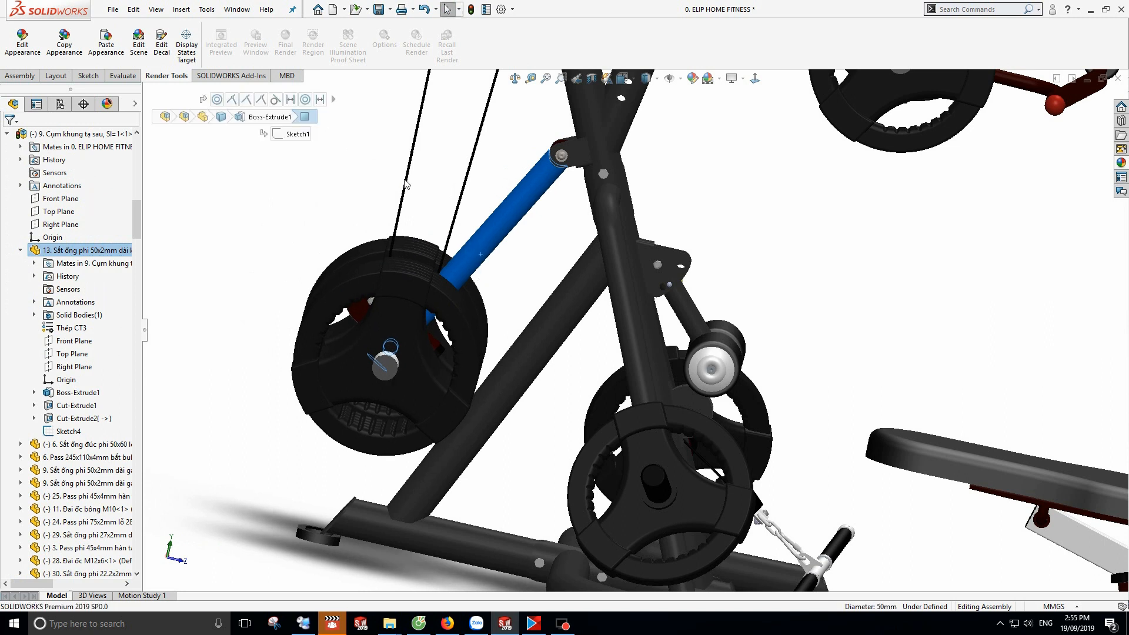
left_click_drag(405, 180, 383, 156)
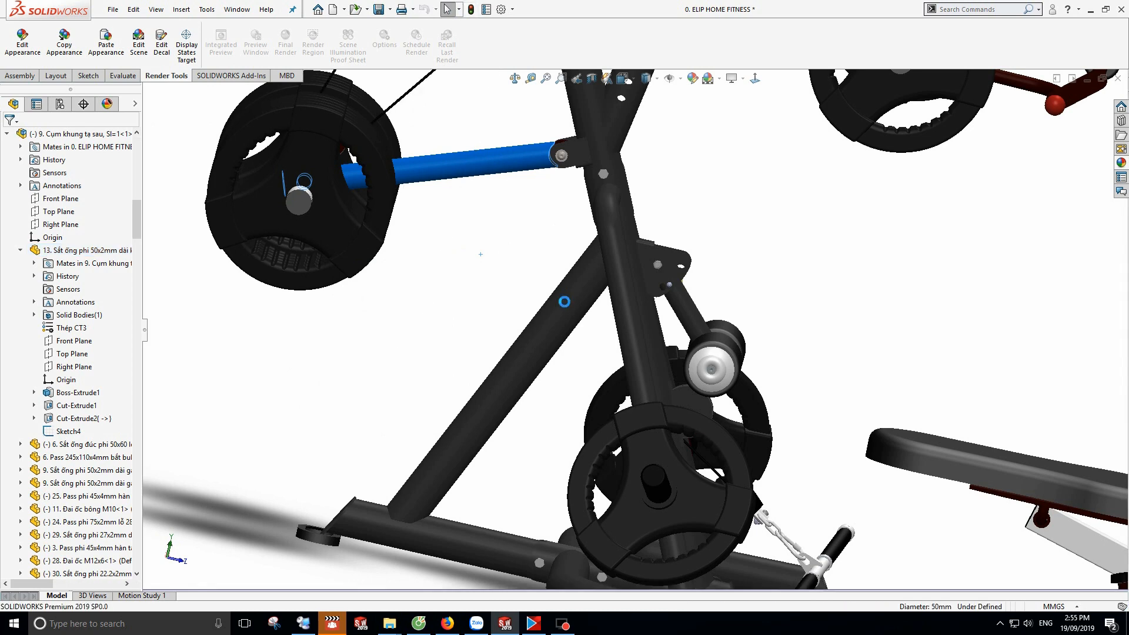
- Examine the pulley and 5 mm cable on the rear weight arm and the cable's run along the upper frame
scroll(574, 382, "up", 5)
middle_click_drag(512, 313, 567, 323)
scroll(402, 247, "down", 5)
scroll(402, 247, "down", 8)
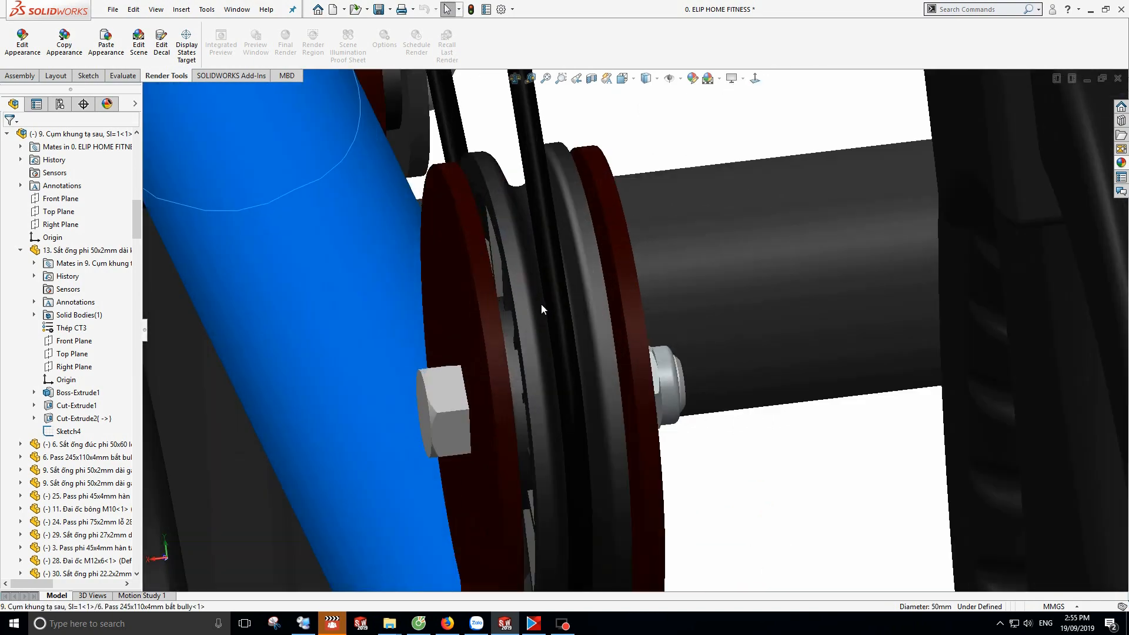
middle_click_drag(541, 304, 553, 276)
left_click(536, 210)
scroll(558, 355, "up", 14)
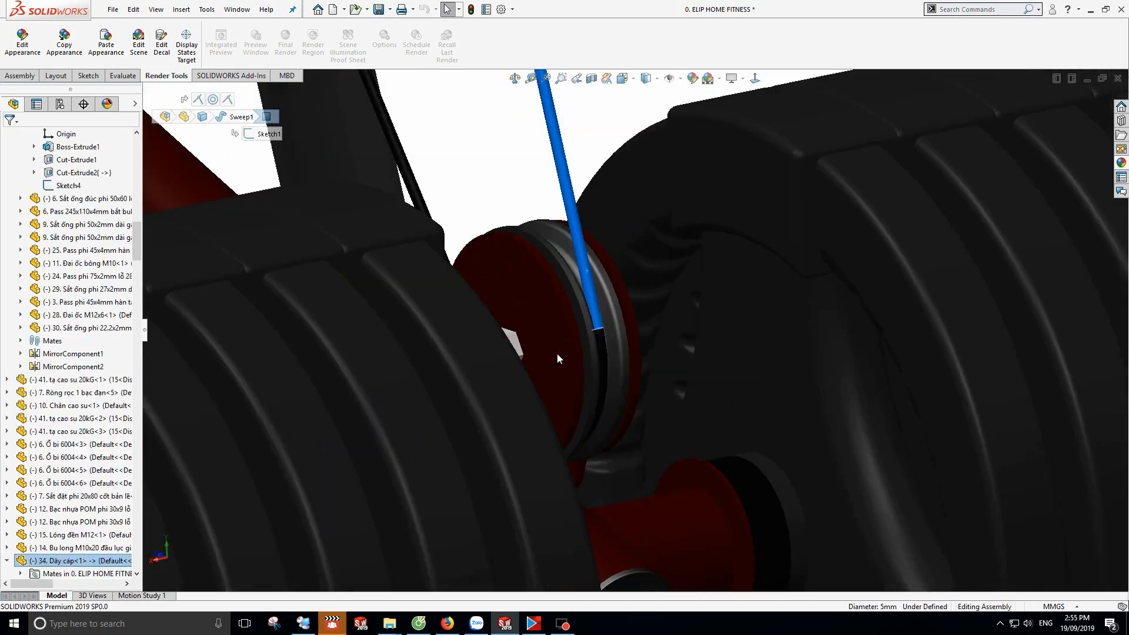
left_click(667, 267)
scroll(601, 357, "up", 4)
scroll(579, 253, "down", 6)
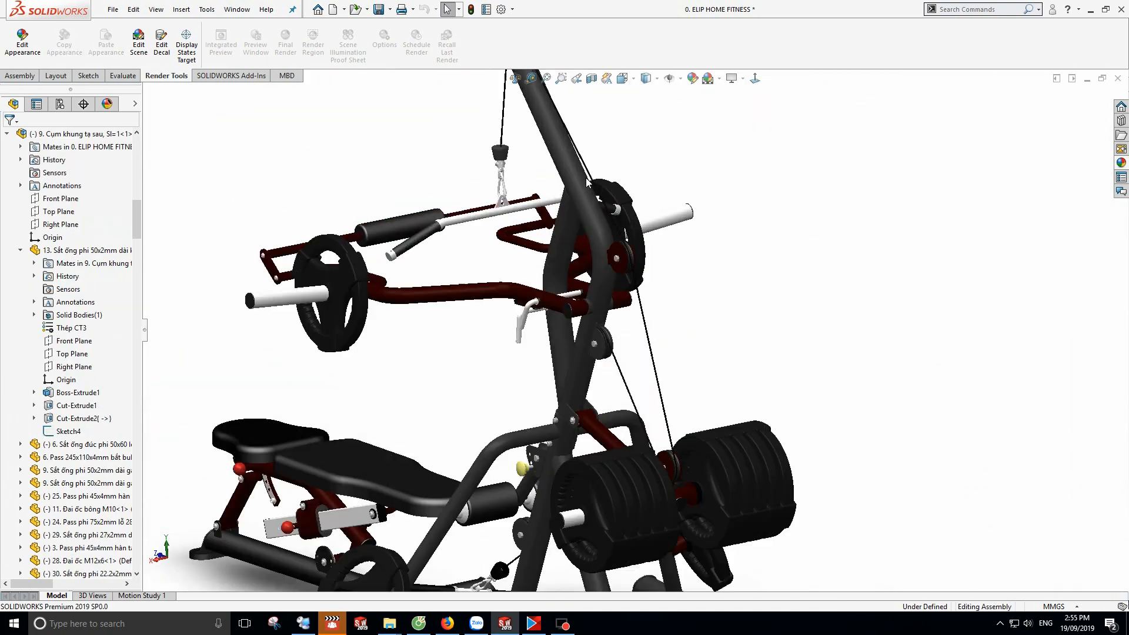
middle_click_drag(616, 283, 709, 282)
scroll(710, 283, "up", 8)
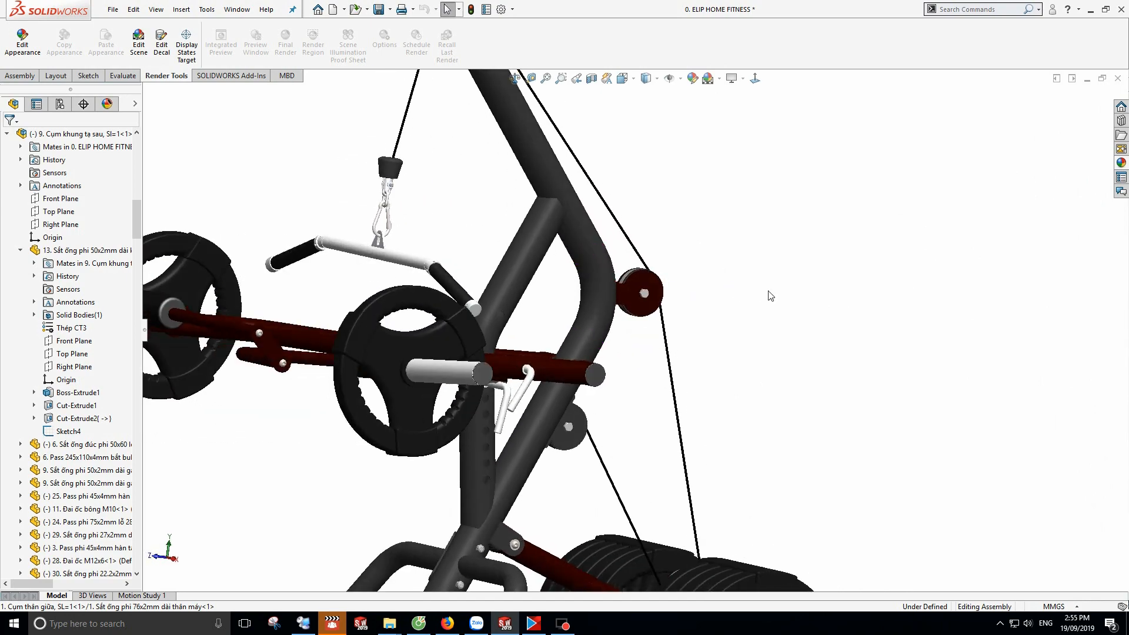
- Examine the lower cable, pulley and pull handle near the base, and view the complete home gym from several angles
scroll(547, 444, "down", 8)
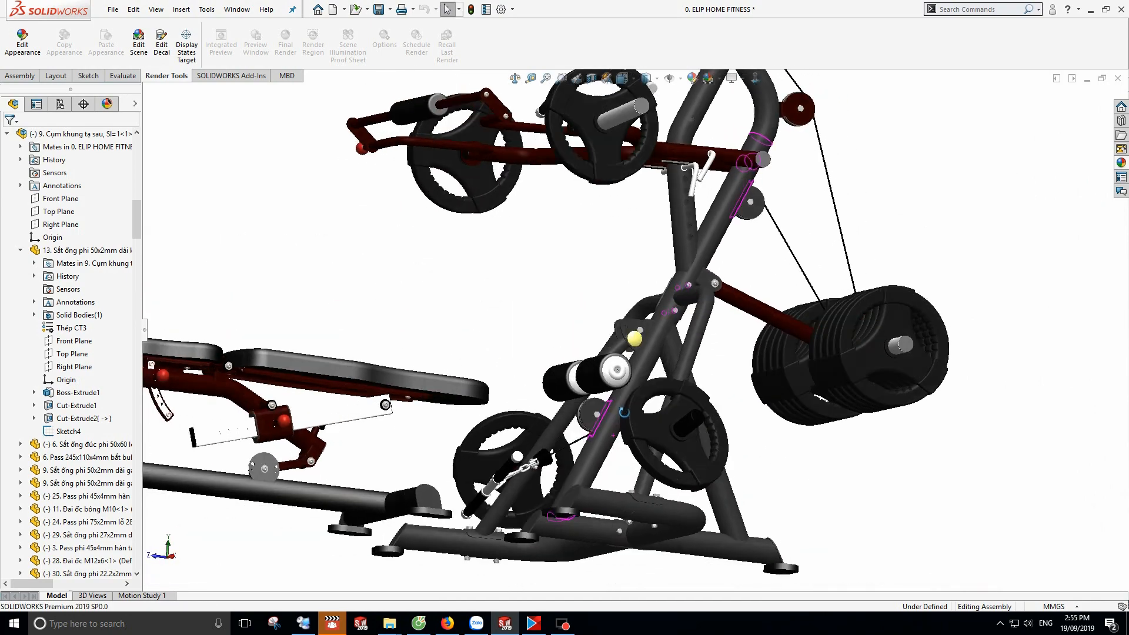
scroll(601, 428, "down", 5)
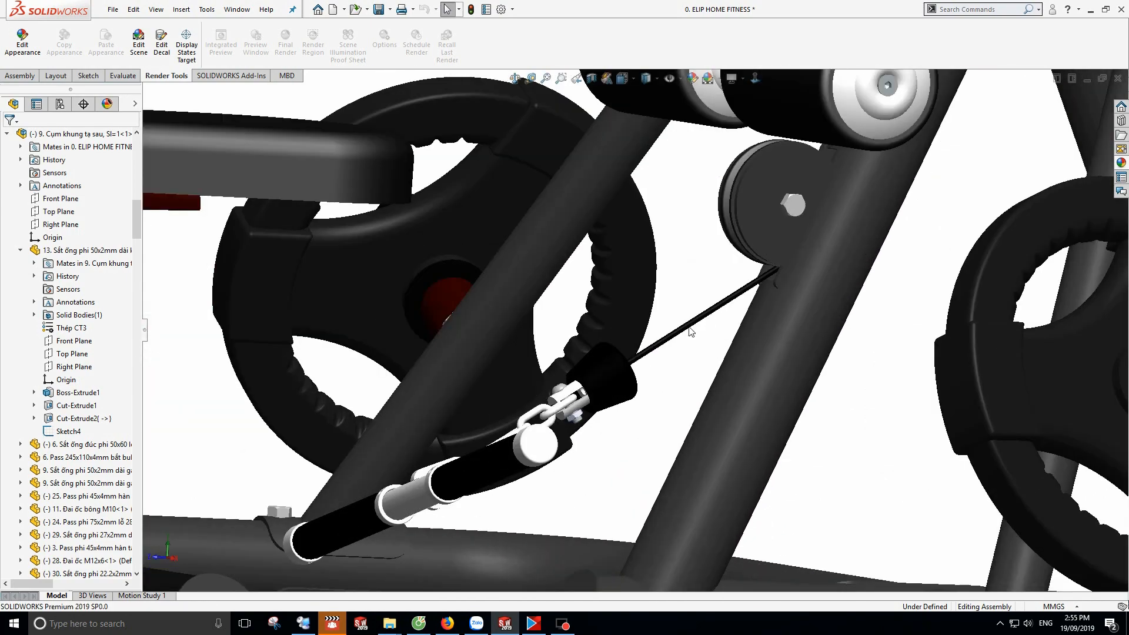
scroll(684, 380, "up", 10)
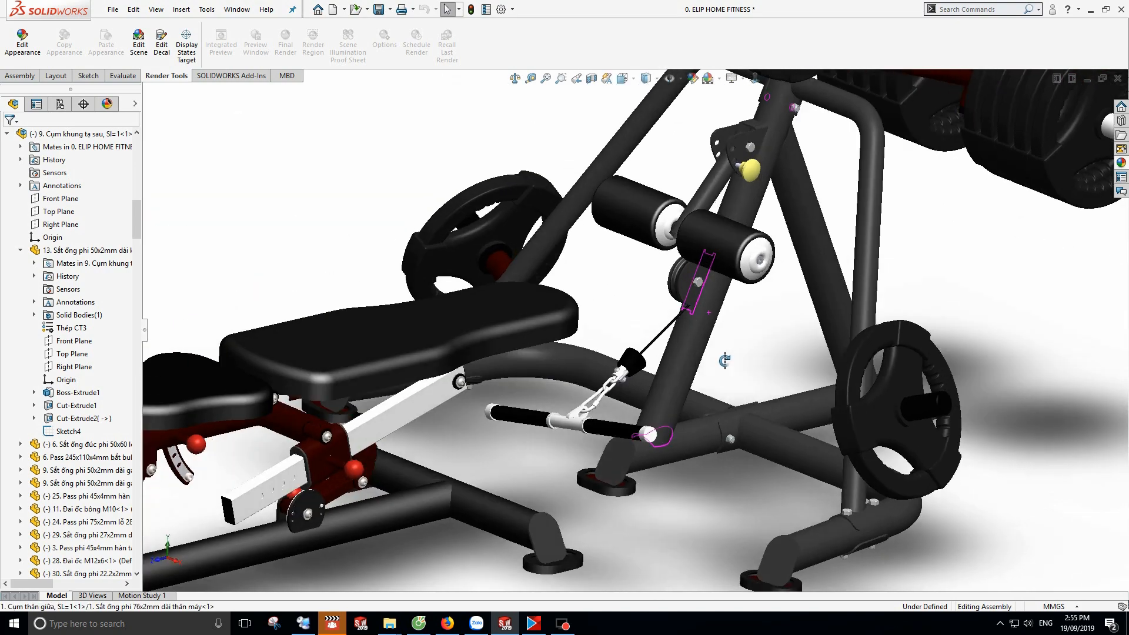
scroll(616, 349, "up", 5)
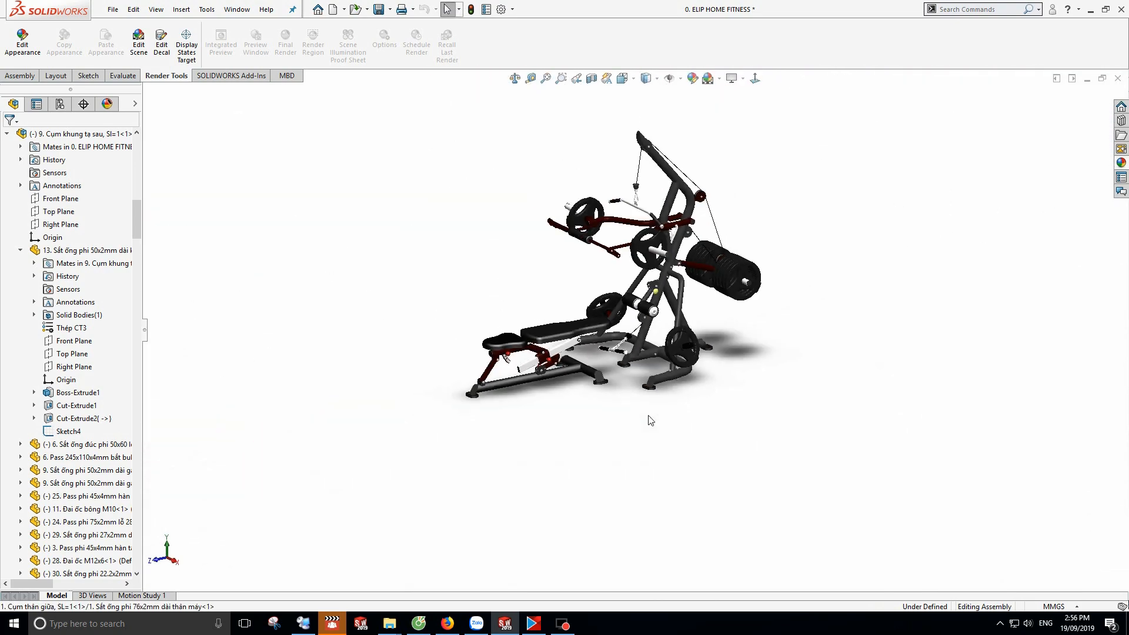
middle_click_drag(650, 418, 660, 299)
scroll(658, 294, "up", 1)
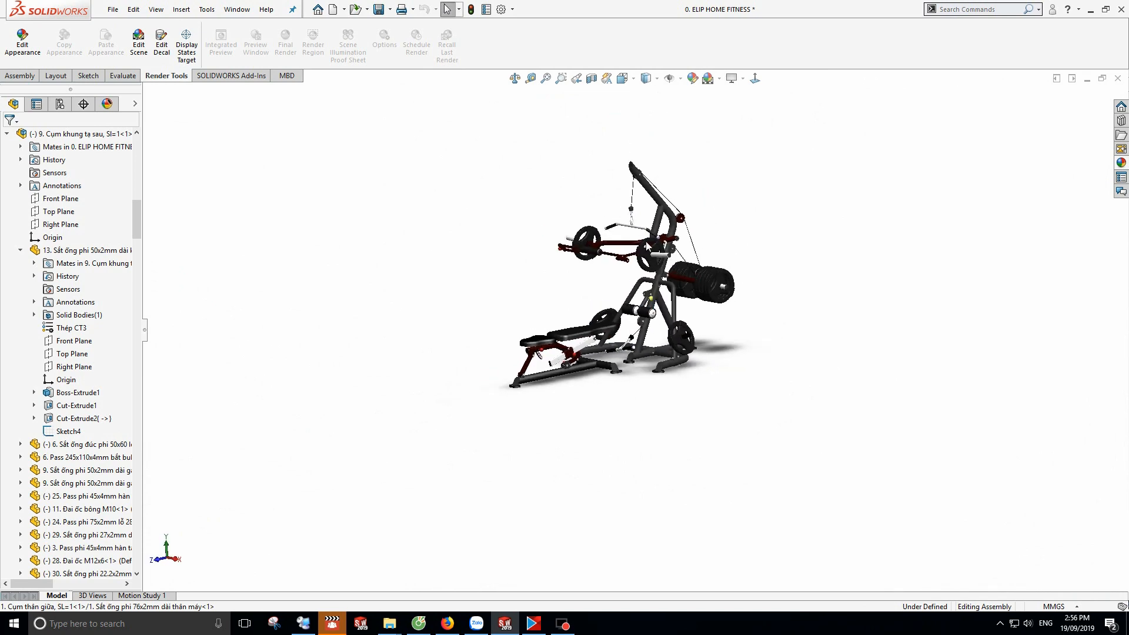
scroll(653, 265, "down", 7)
scroll(660, 388, "up", 3)
scroll(662, 421, "down", 3)
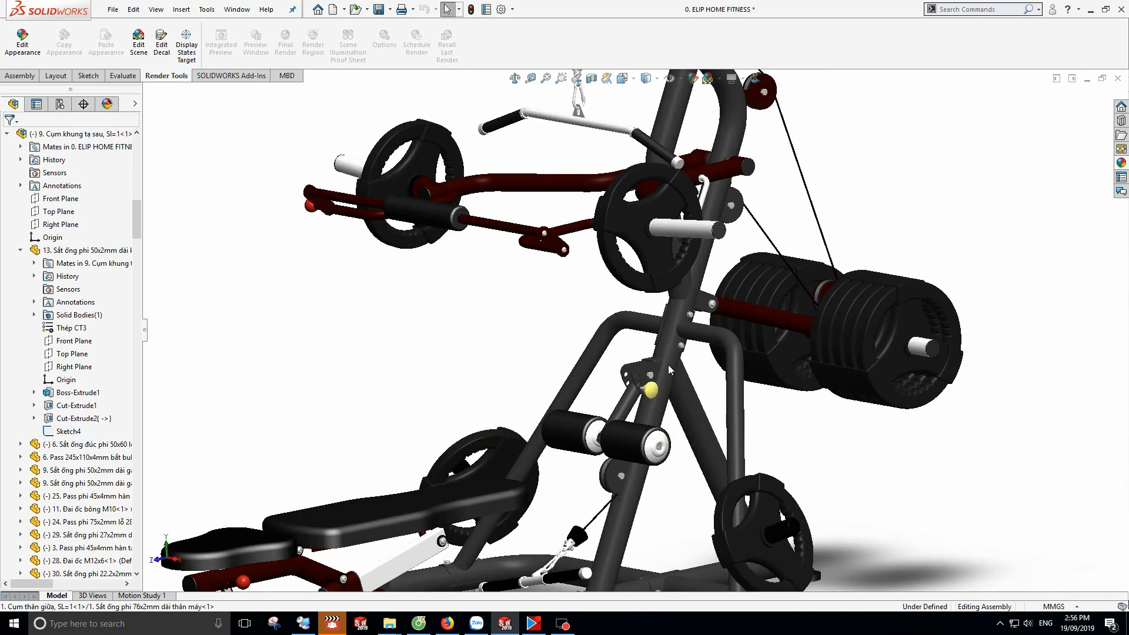
- Open the main 76x2mm bent frame tube of the middle assembly as a separate part
left_click(668, 367)
scroll(635, 332, "up", 3)
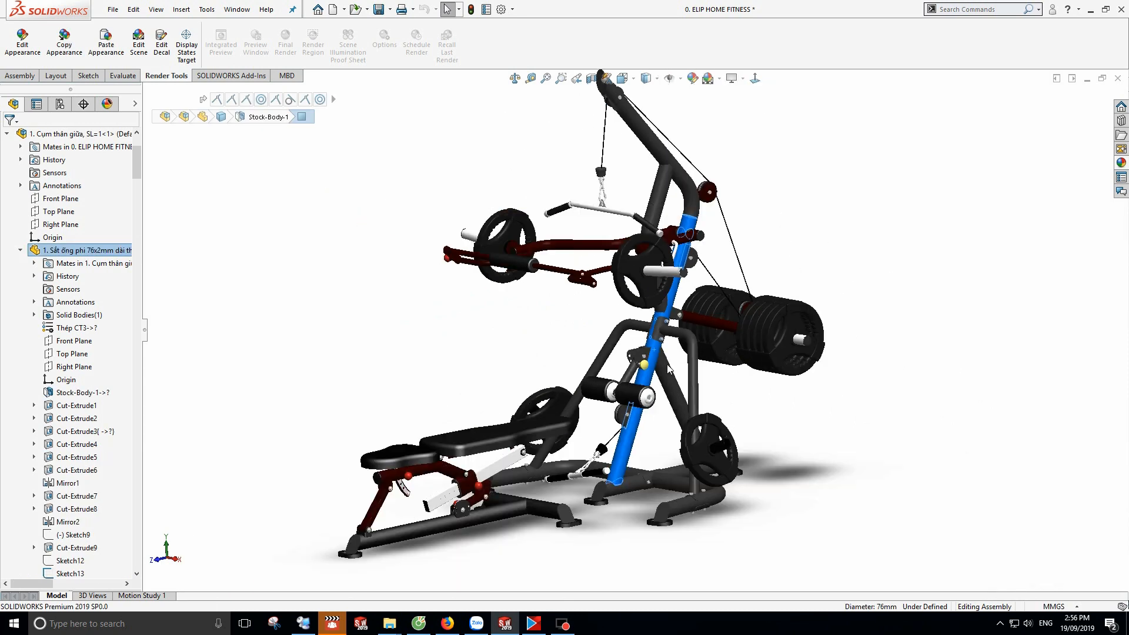
left_click(83, 251)
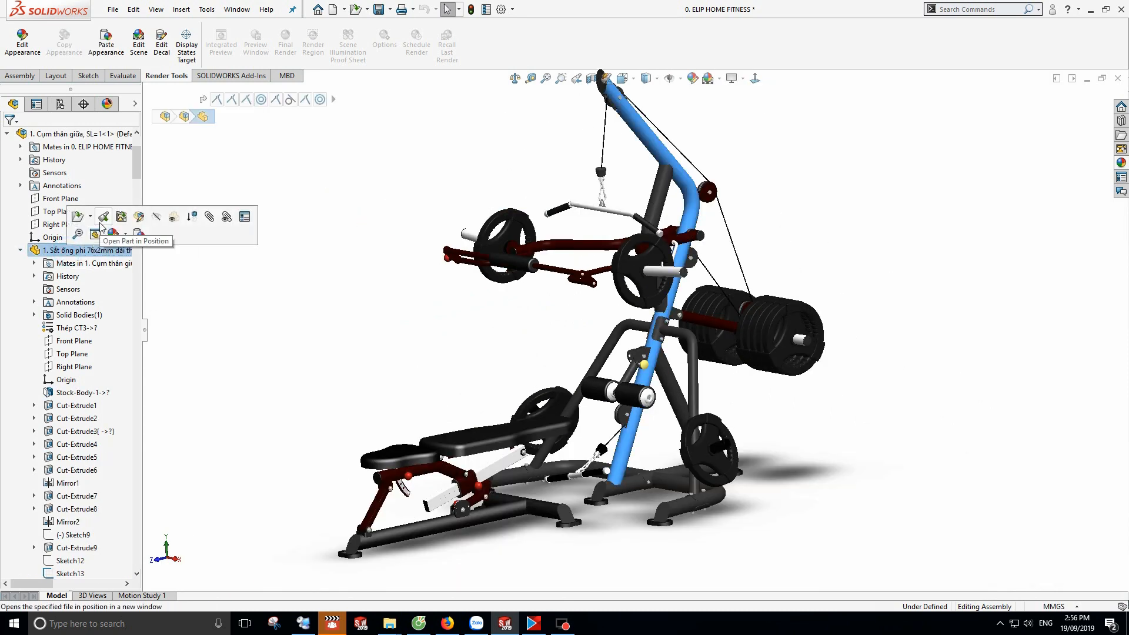
left_click(77, 217)
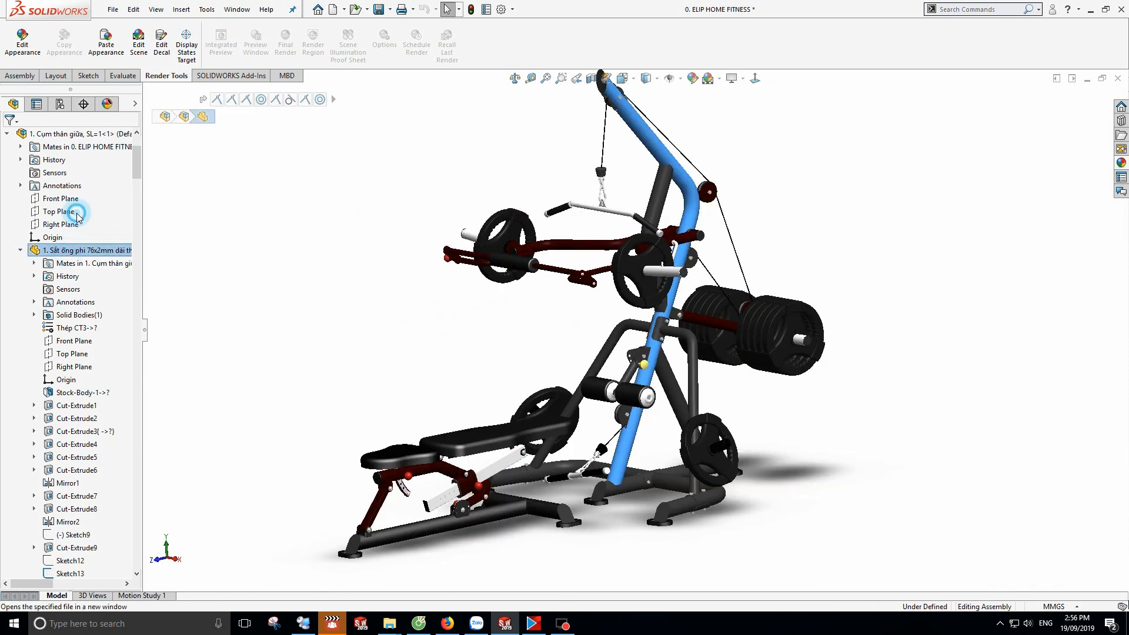
- Examine the bent 76x2mm tube part from the side and at an angle, including its holes and cut ends
scroll(507, 393, "up", 15)
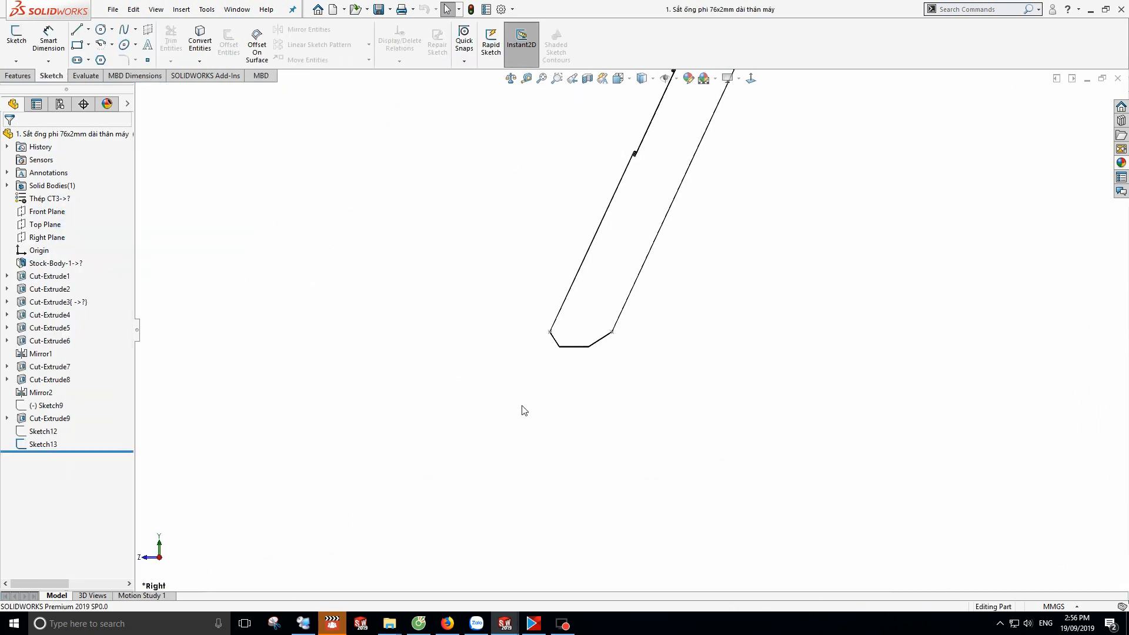
left_click(654, 80)
left_click(643, 95)
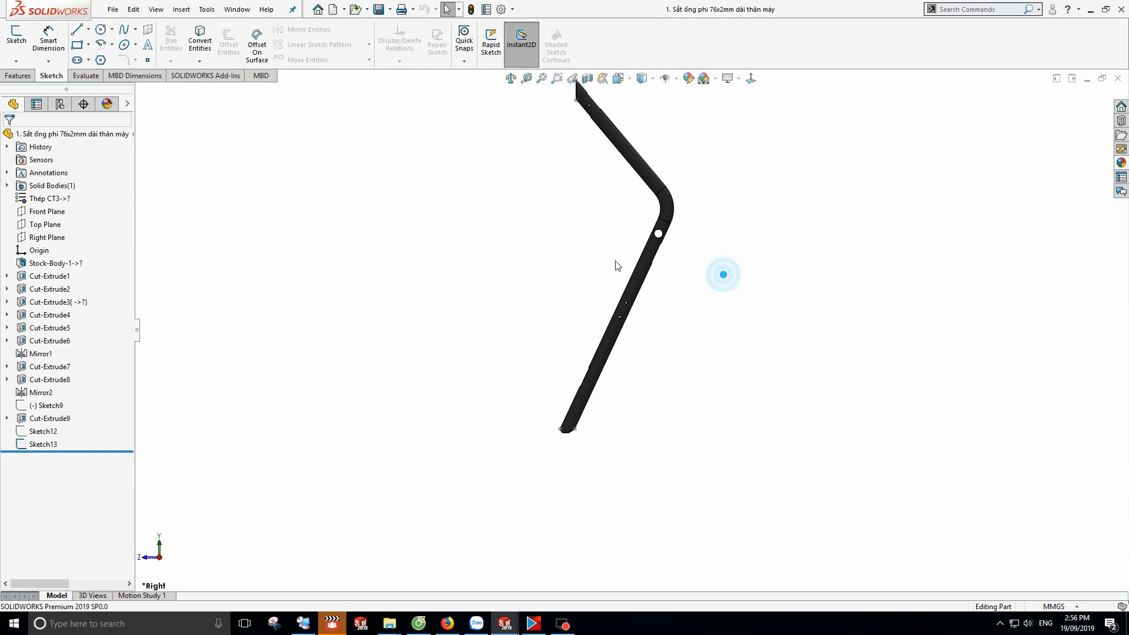
scroll(651, 240, "down", 5)
mouse_move(651, 239)
middle_mouse_down()
mouse_move(527, 285)
mouse_move(457, 263)
mouse_move(325, 260)
middle_mouse_up()
scroll(325, 260, "up", 6)
middle_click_drag(557, 348, 712, 390)
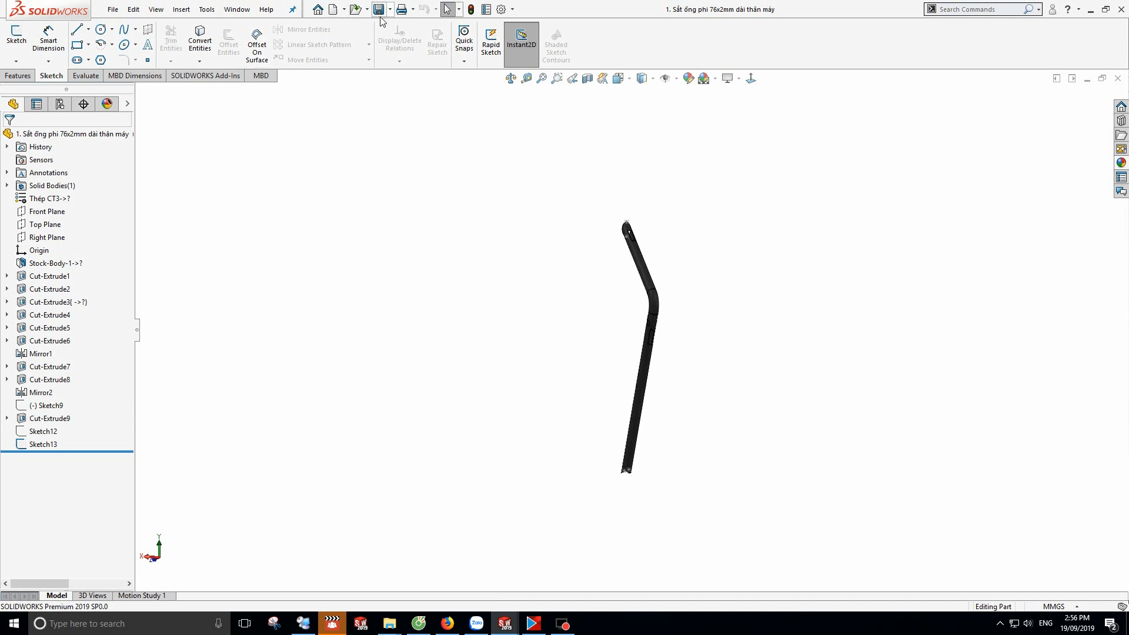
- Open the Body part from the 0. File Solidworks folder
left_click(354, 10)
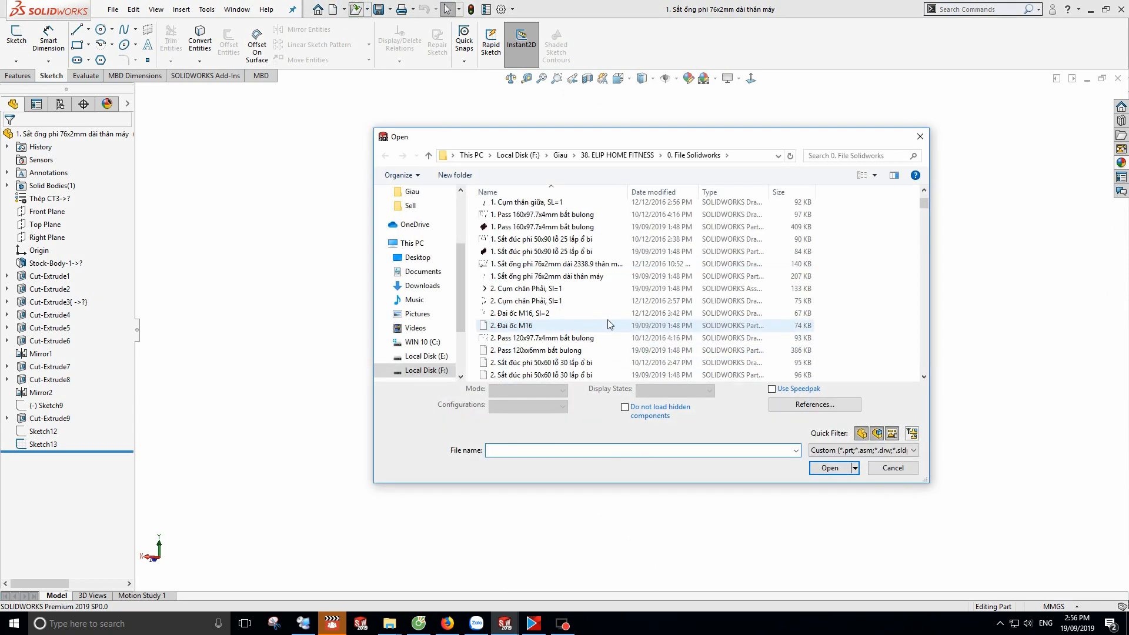
left_click_drag(926, 259, 925, 368)
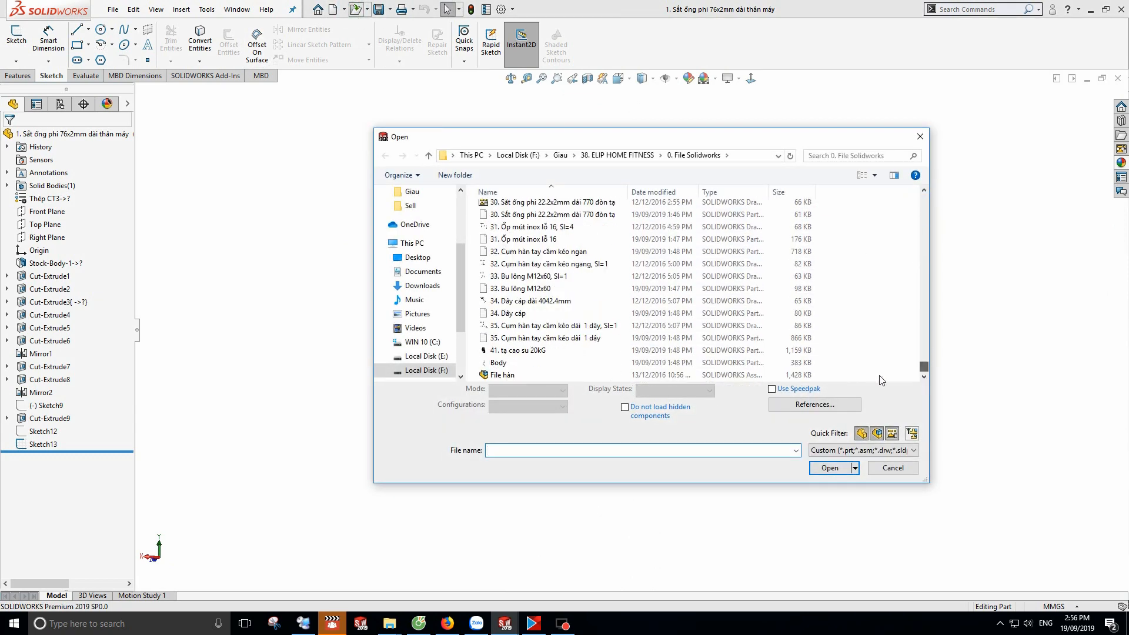
left_click(513, 363)
left_click(830, 460)
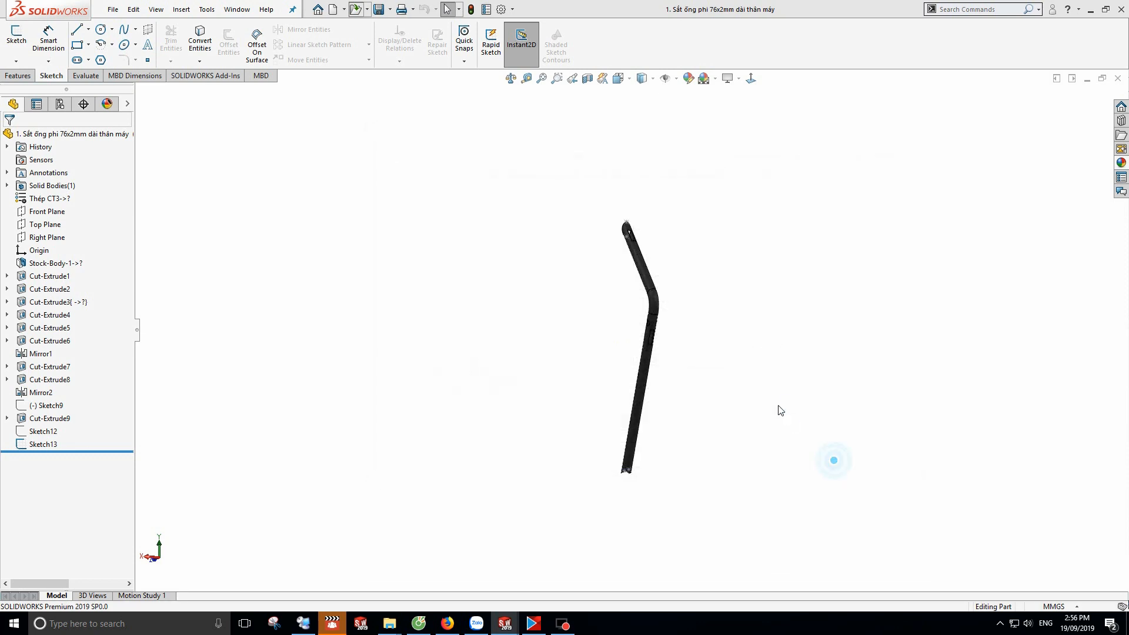
- Examine the Body weldment frame and highlight the Ong 76X2(3) structural member with its dimensions
scroll(694, 372, "down", 2)
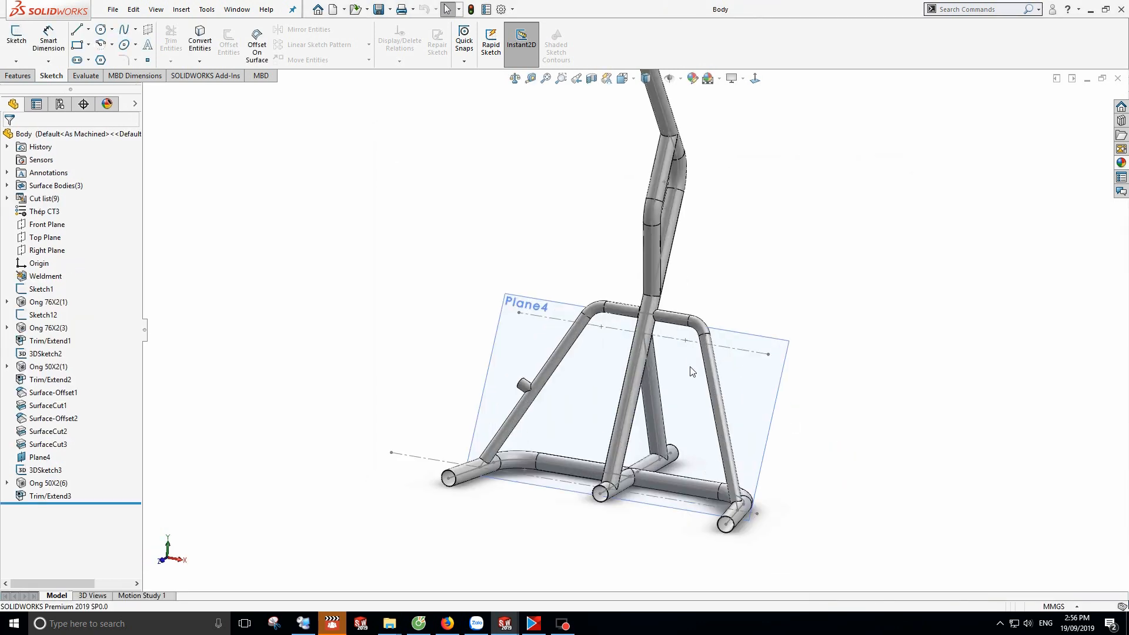
middle_click_drag(692, 370, 540, 326)
scroll(645, 292, "up", 2)
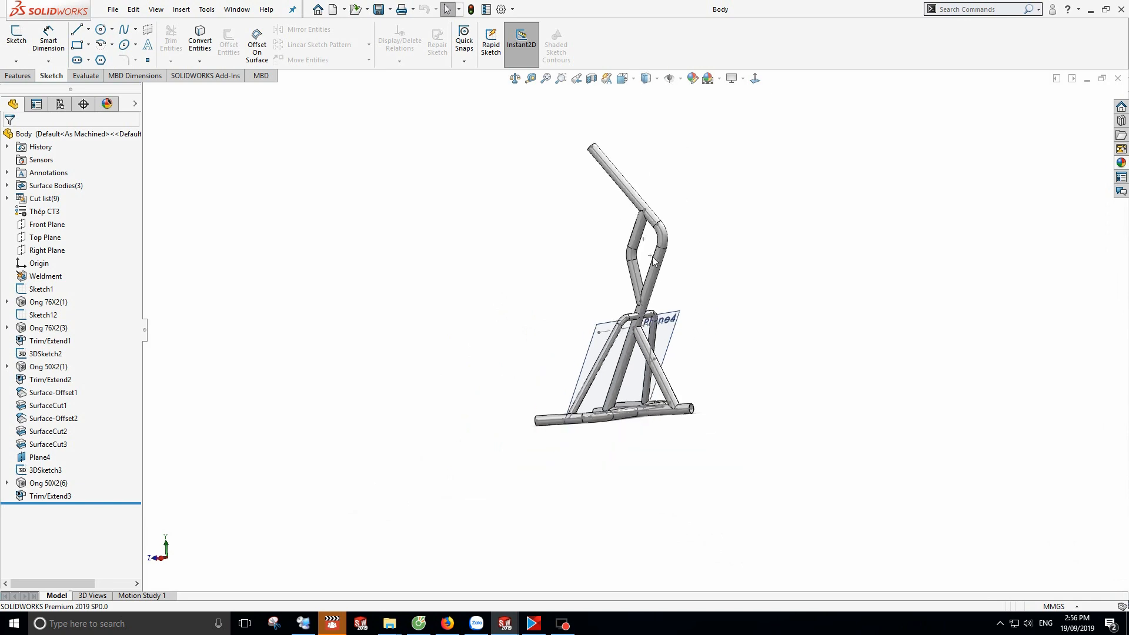
scroll(645, 292, "down", 4)
left_click(660, 298)
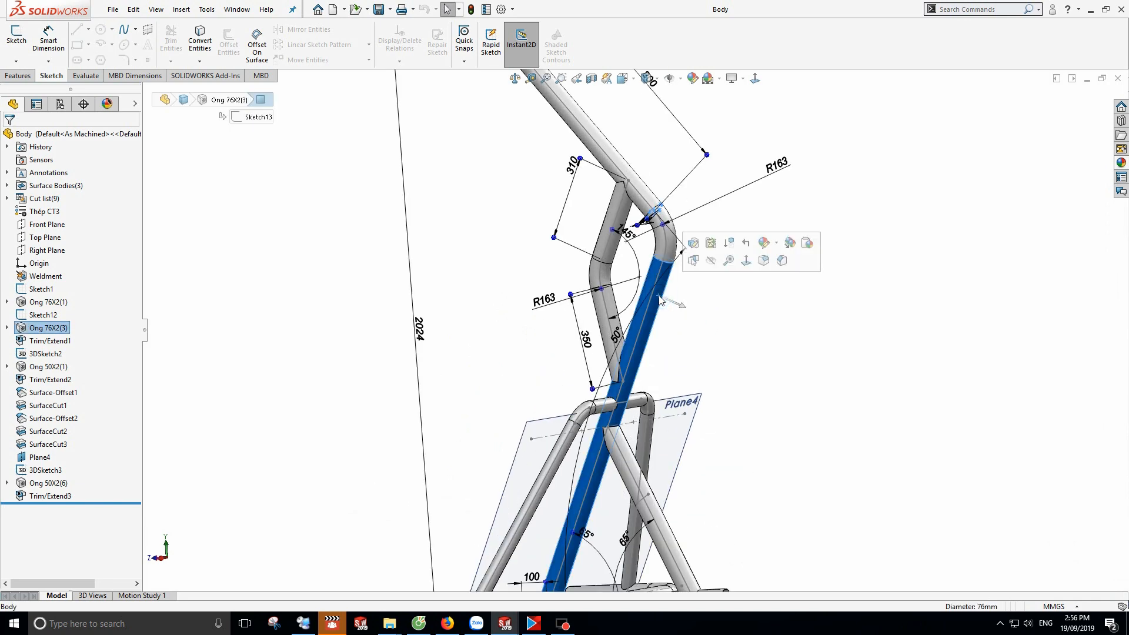
key("f")
left_click(32, 328)
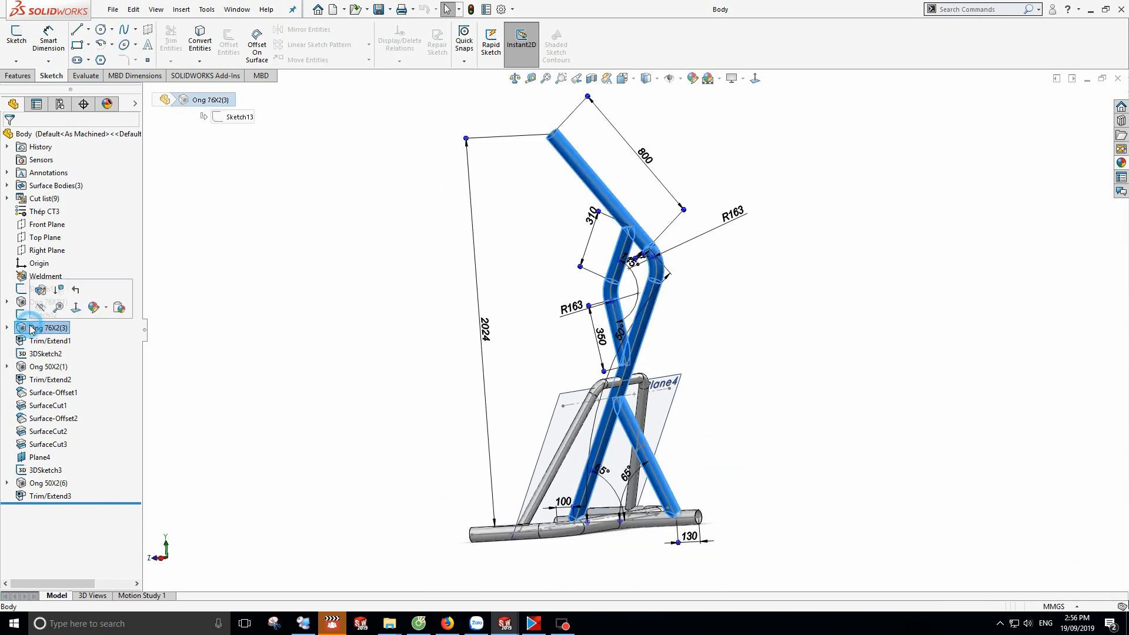
left_click(293, 318)
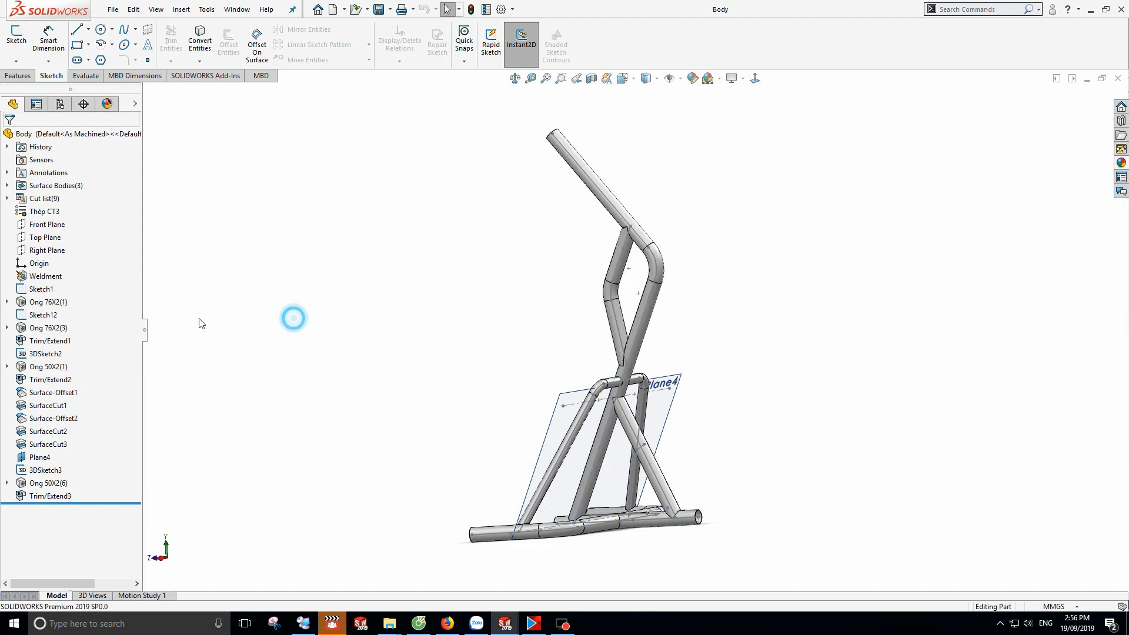
- Open Sketch12 for editing, view it face-on to review the upright frame's layout dimensions, and exit the sketch
left_click(45, 316)
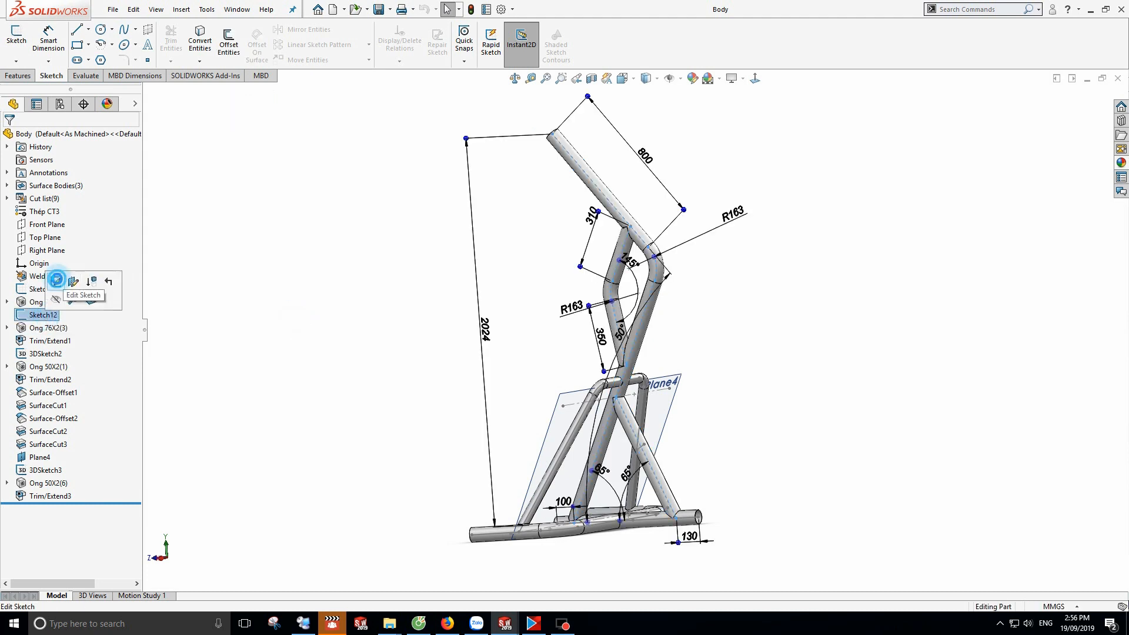
left_click(56, 280)
left_click(755, 79)
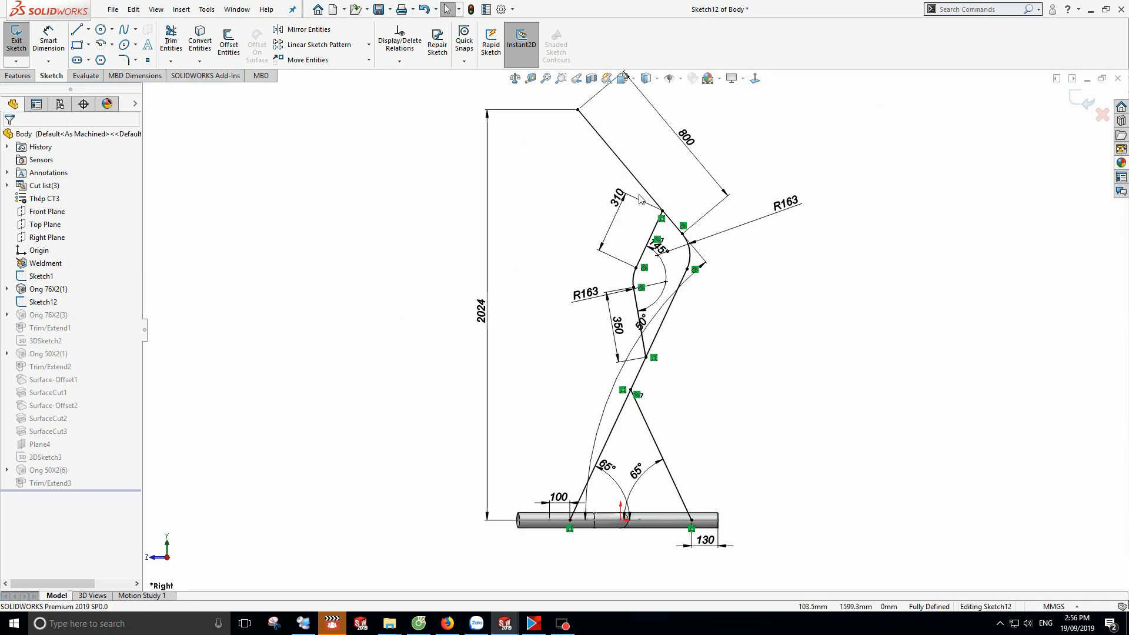
left_click(1085, 100)
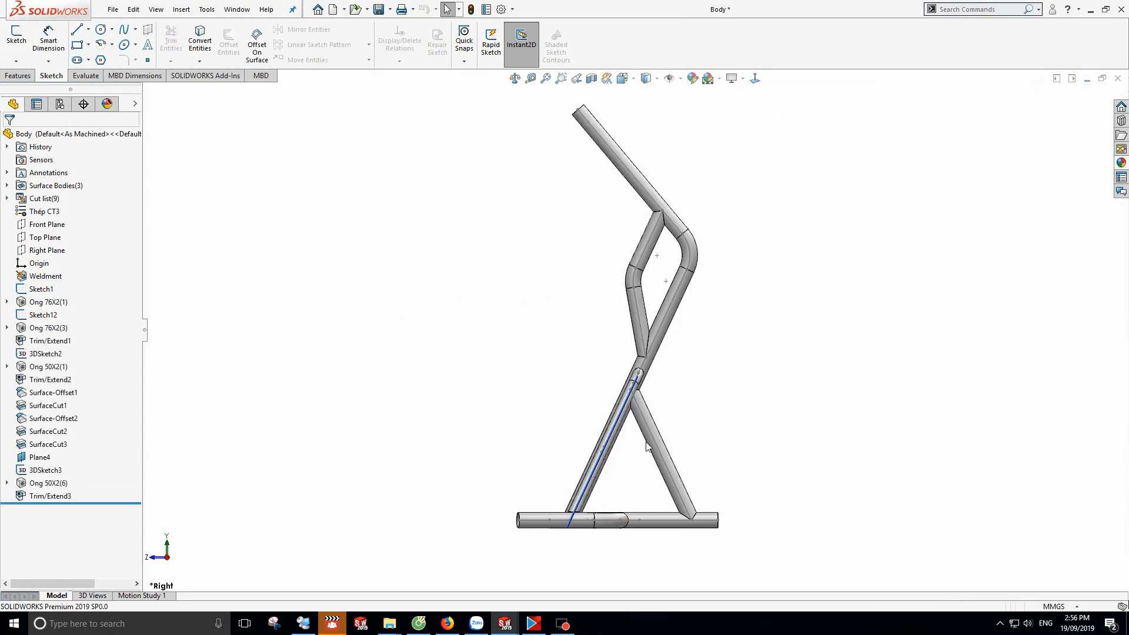
- Review the groups and path segments in the Ong 76X2(3) structural member's definition and close it
left_click(40, 329)
left_click(50, 291)
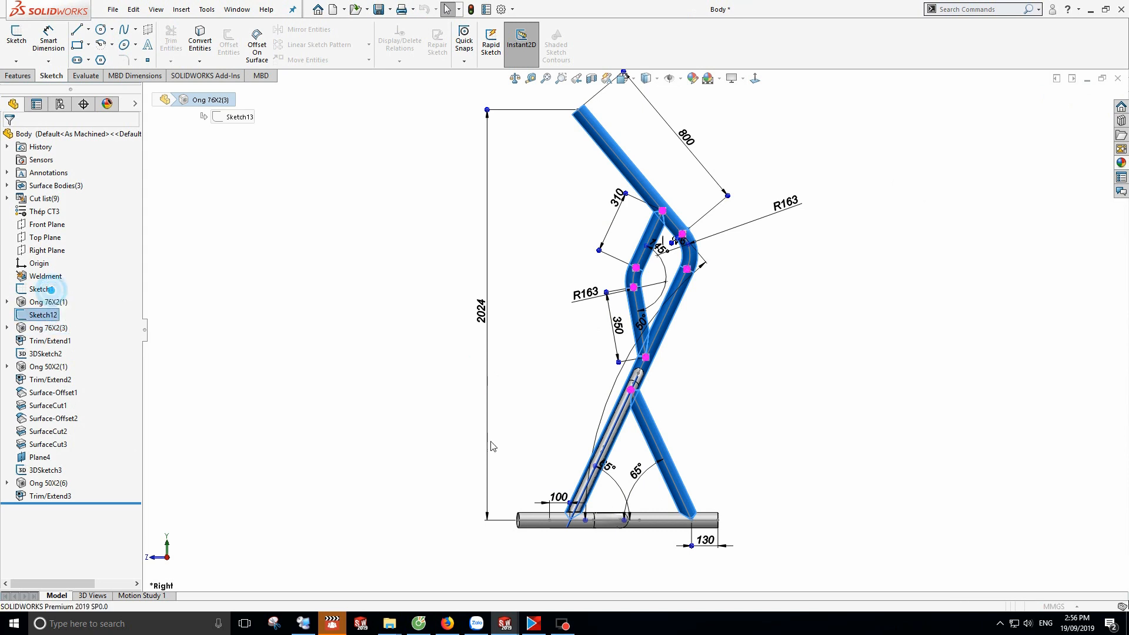
middle_click_drag(705, 420, 541, 397)
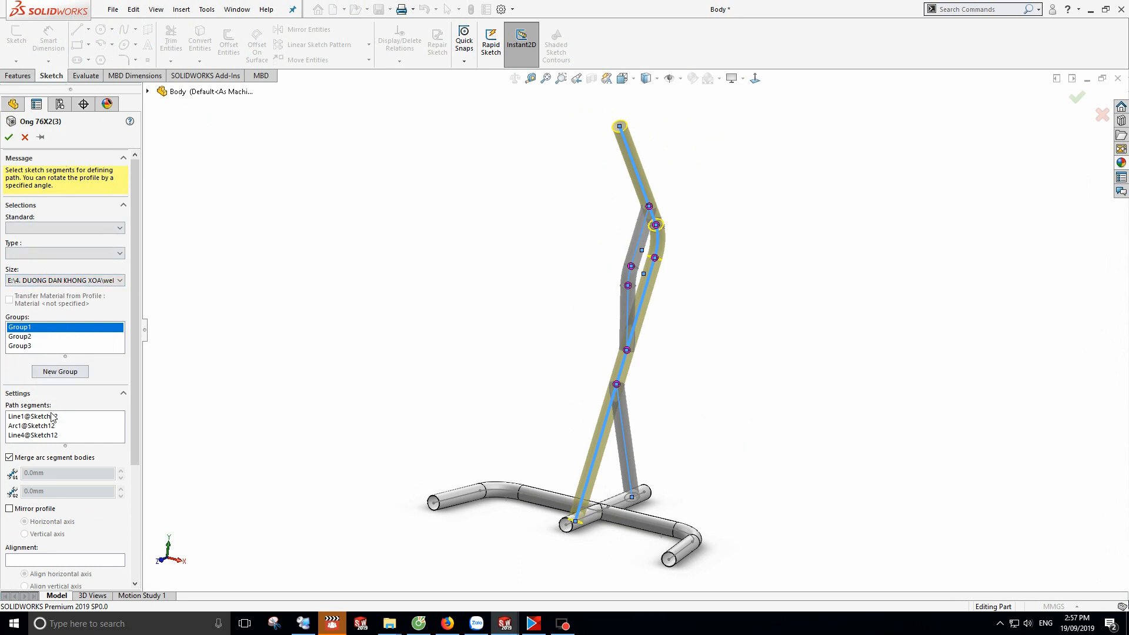
left_click(15, 138)
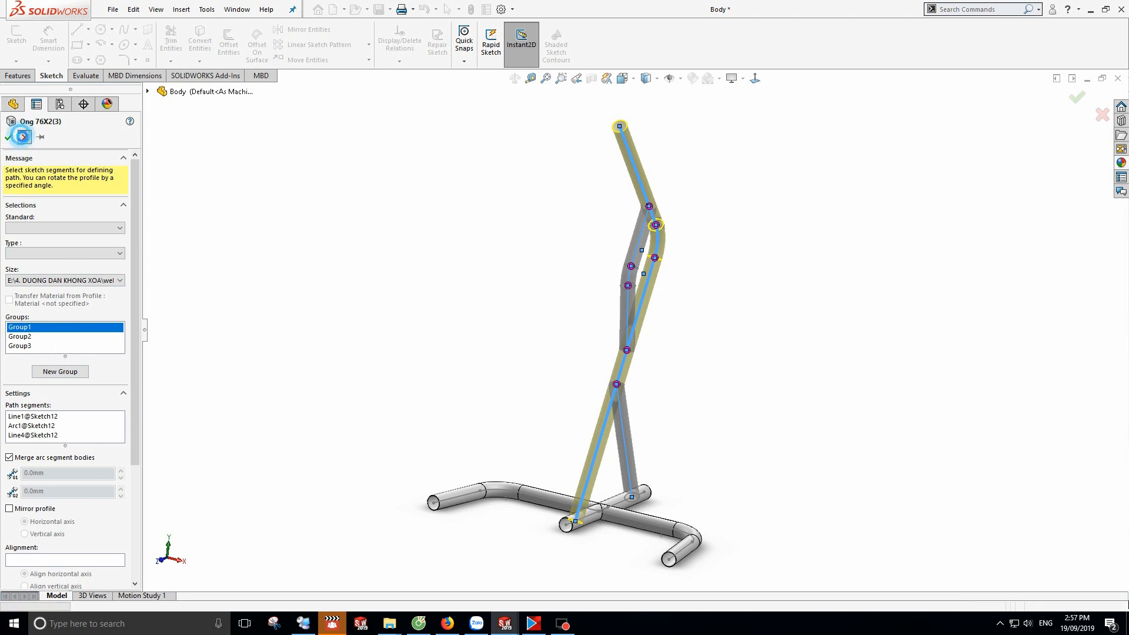
- Add the Weldments command set to the CommandManager and display its tools
scroll(299, 164, "down", 2)
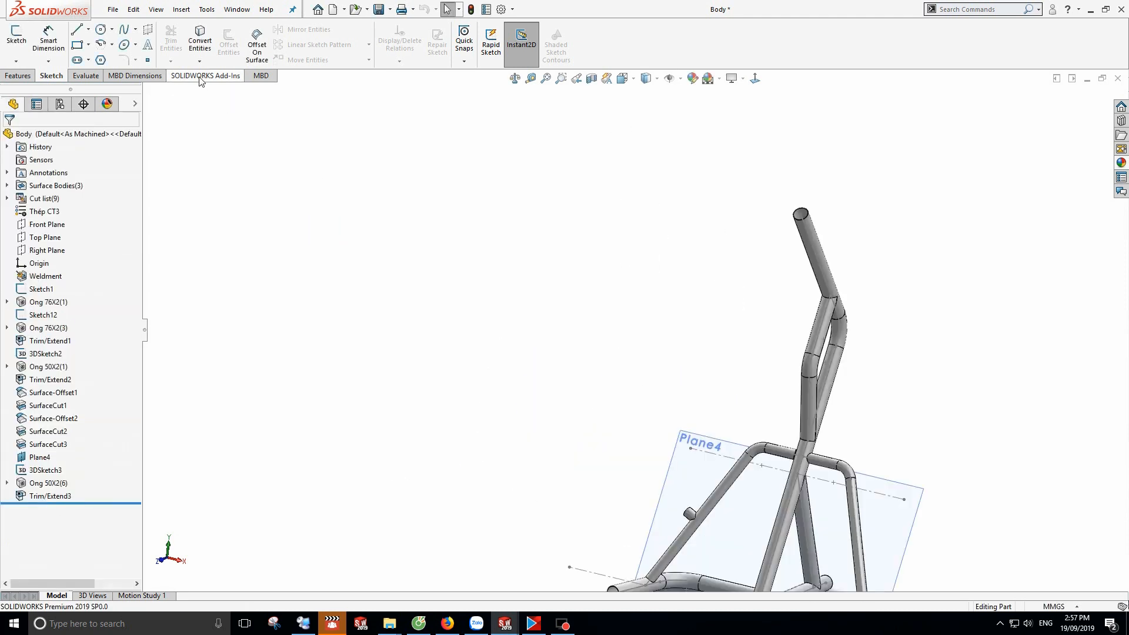
right_click(199, 76)
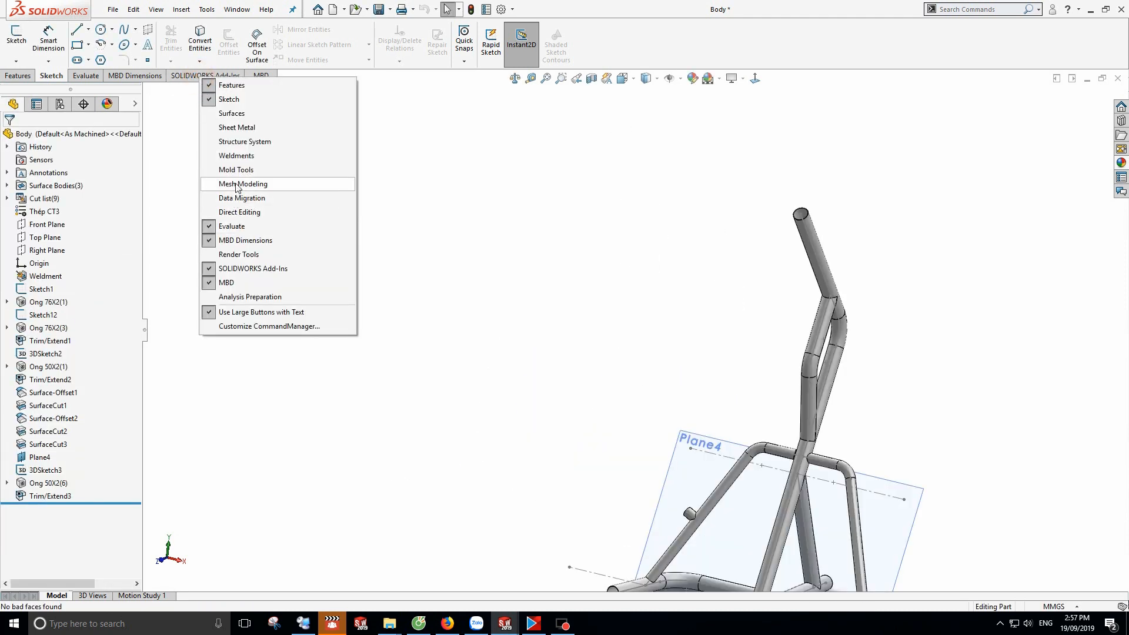
left_click(233, 155)
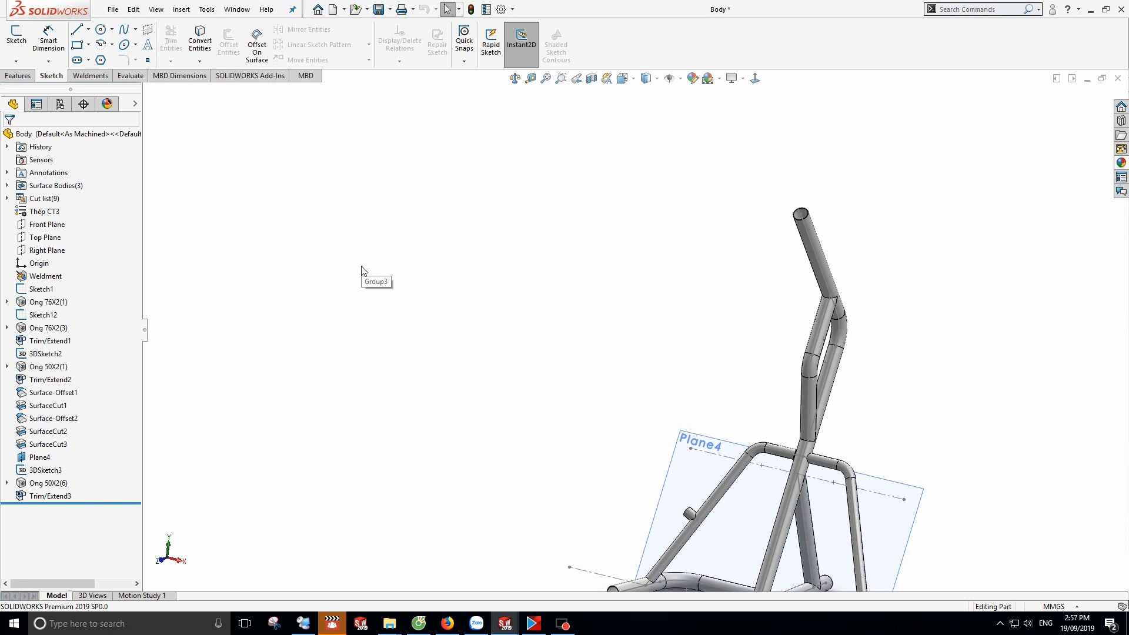
left_click(88, 76)
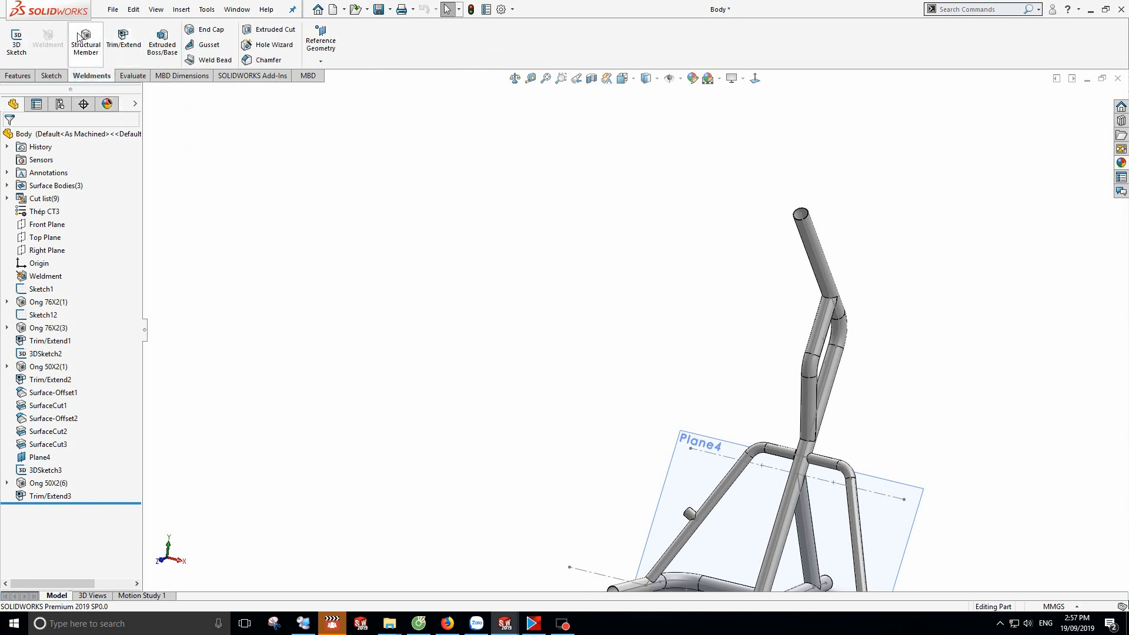
- Examine the frame's base tubes and support legs, and highlight the Sketch1 line that forms the front base tube's path
scroll(413, 258, "up", 4)
scroll(750, 405, "down", 5)
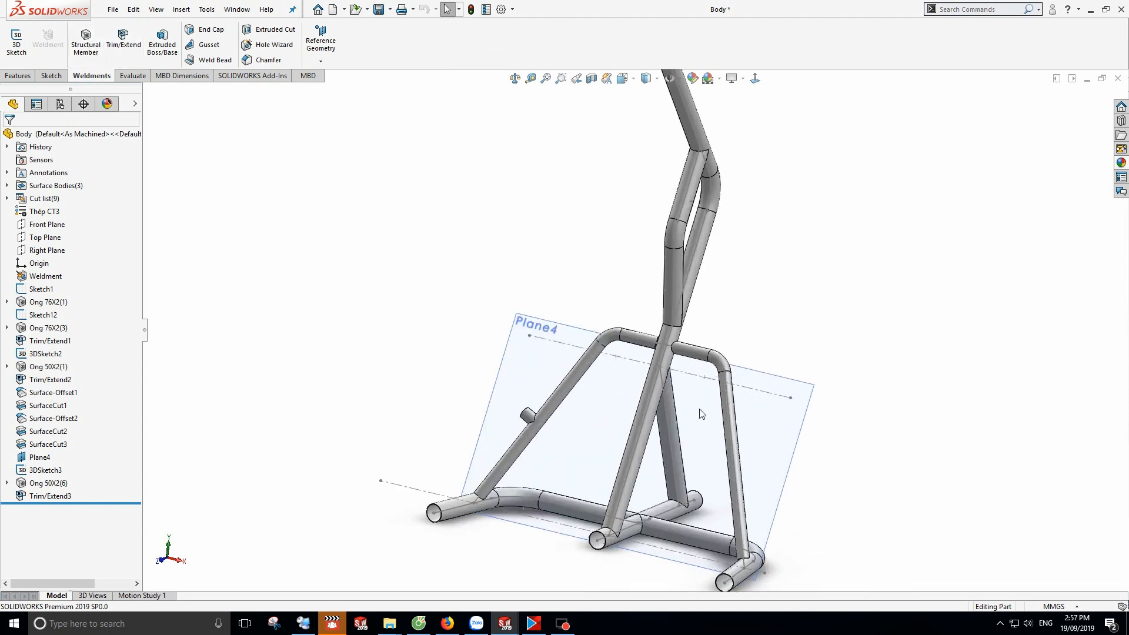
mouse_move(701, 413)
middle_mouse_down()
mouse_move(609, 388)
mouse_move(694, 418)
middle_mouse_up()
scroll(581, 533, "down", 5)
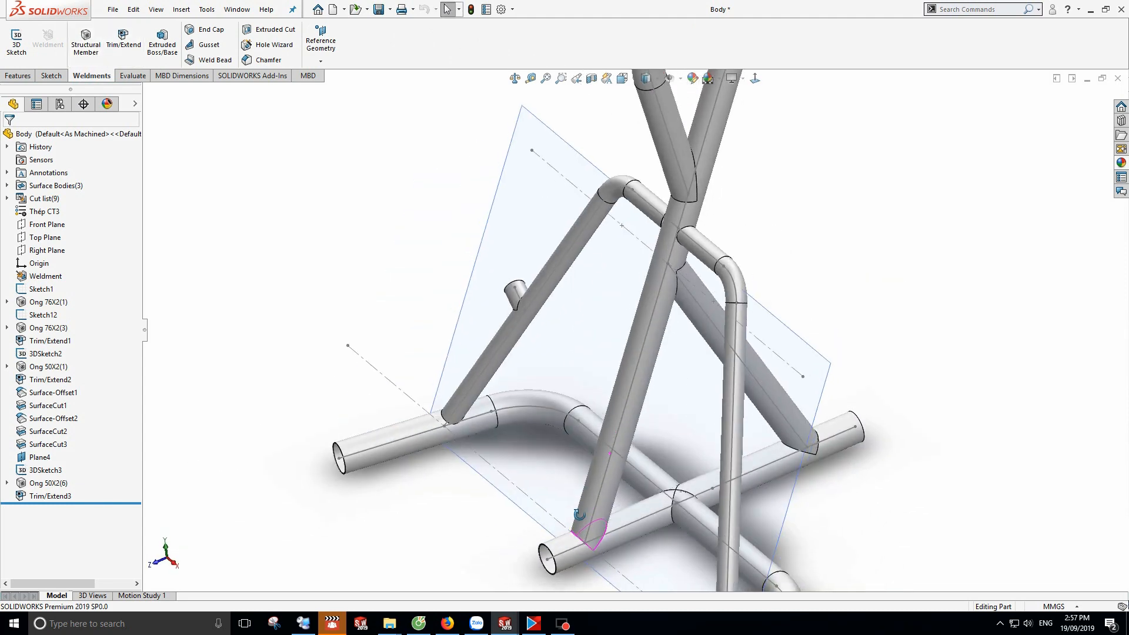
scroll(581, 533, "up", 5)
middle_click_drag(574, 496, 651, 454)
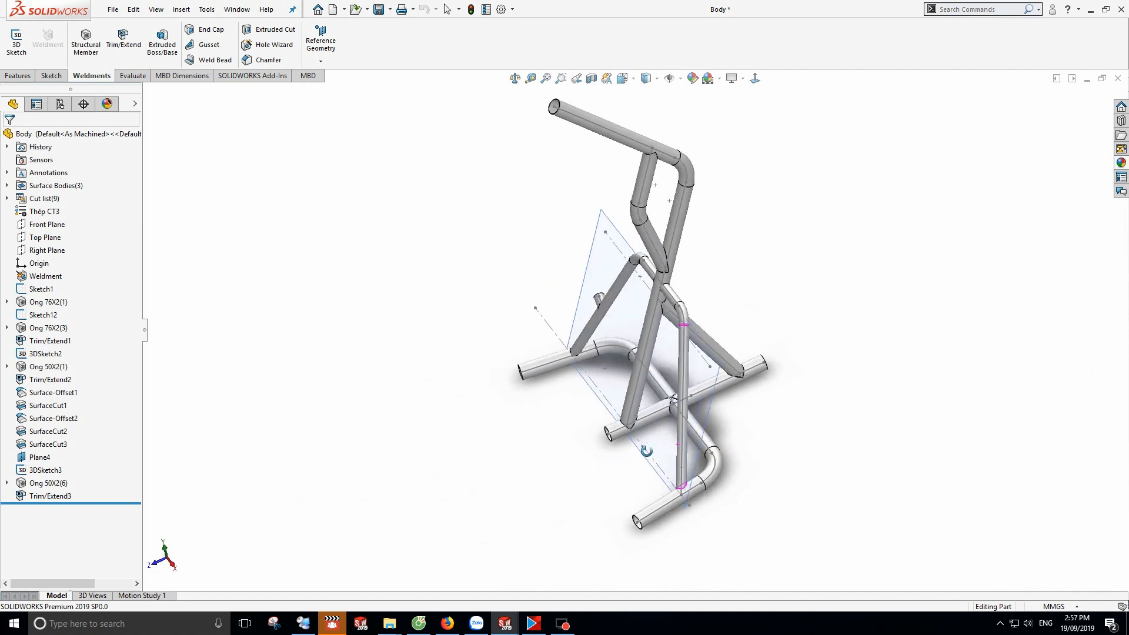
scroll(681, 501, "down", 5)
left_click(630, 485)
left_click(622, 483)
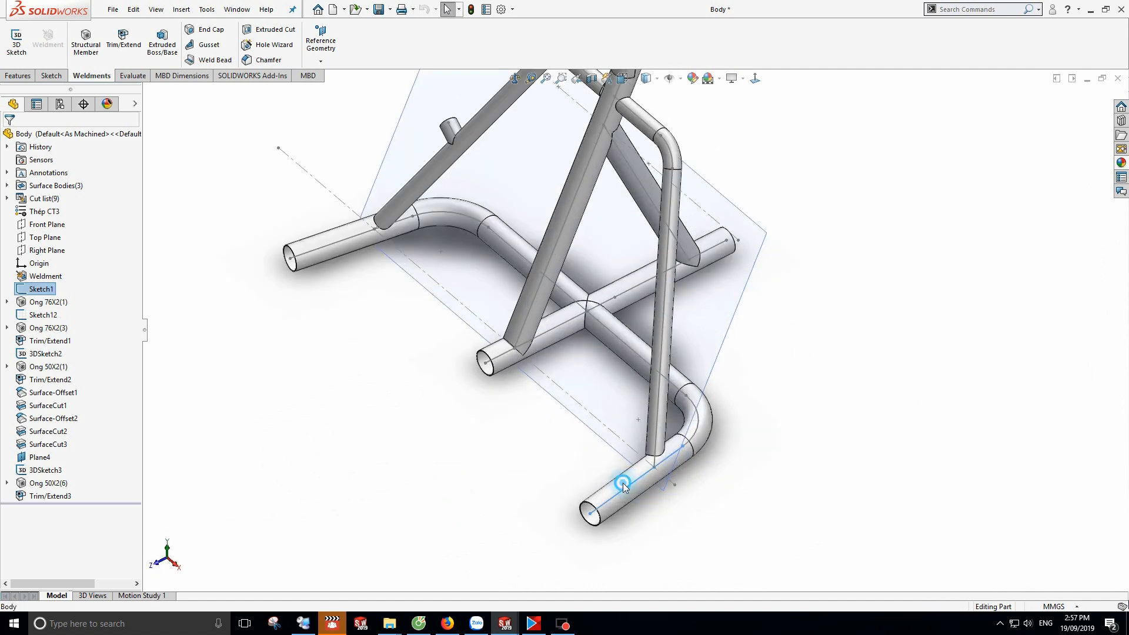
scroll(459, 466, "up", 4)
left_click(436, 461)
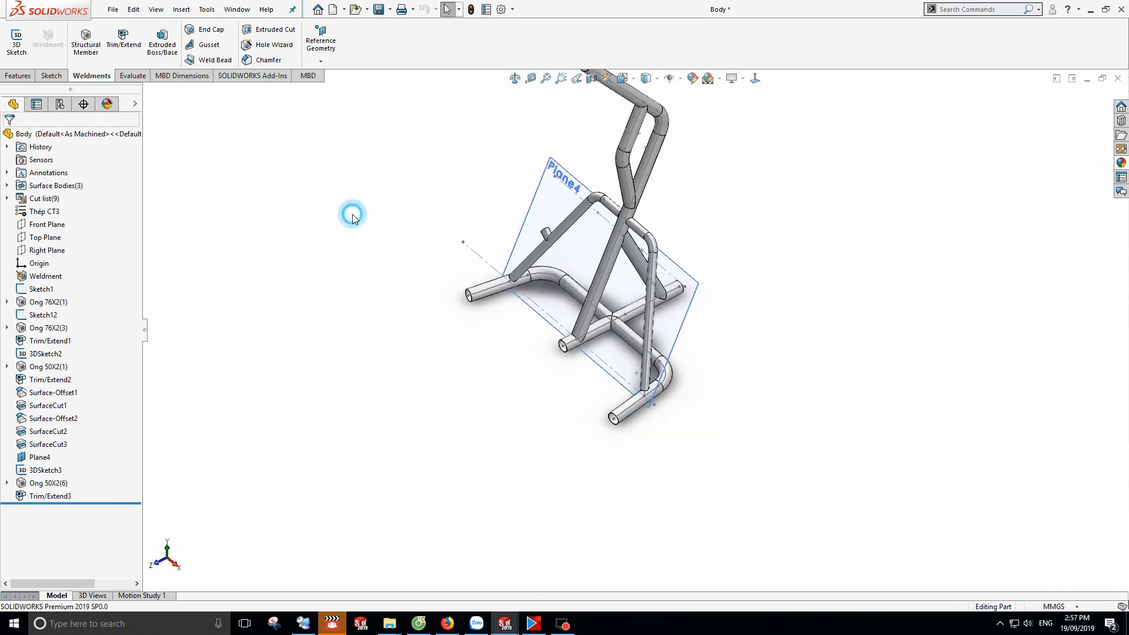
- Switch to the 0. ELIP HOME FITNESS assembly and open the right foot's bent 76x2 mm tube as a separate part
left_click(244, 9)
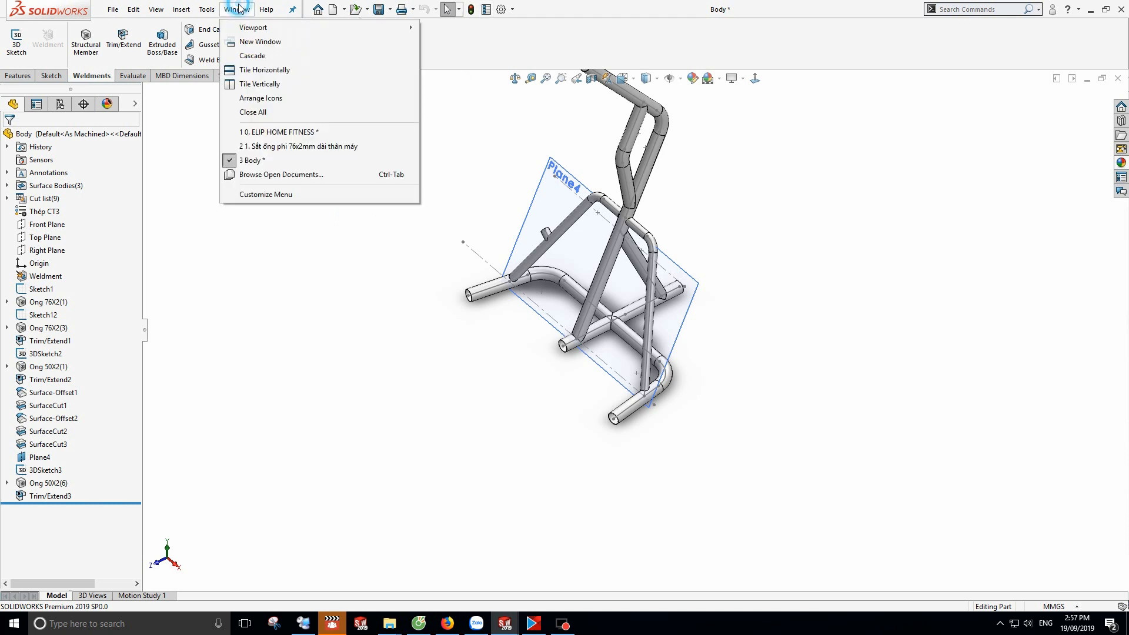
left_click(270, 134)
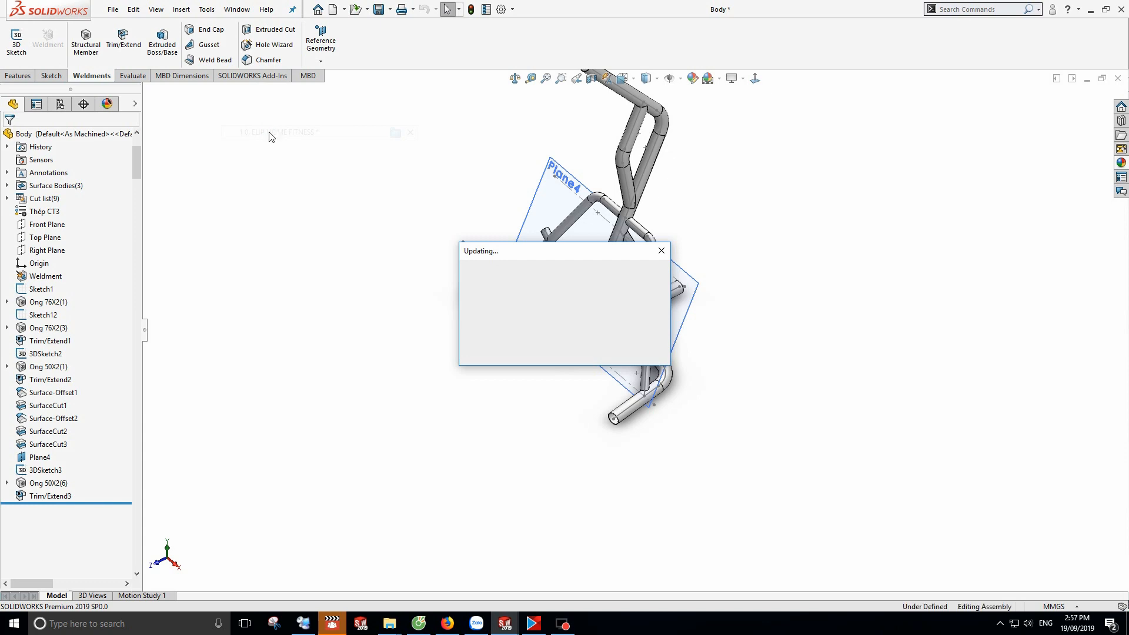
scroll(689, 509, "down", 5)
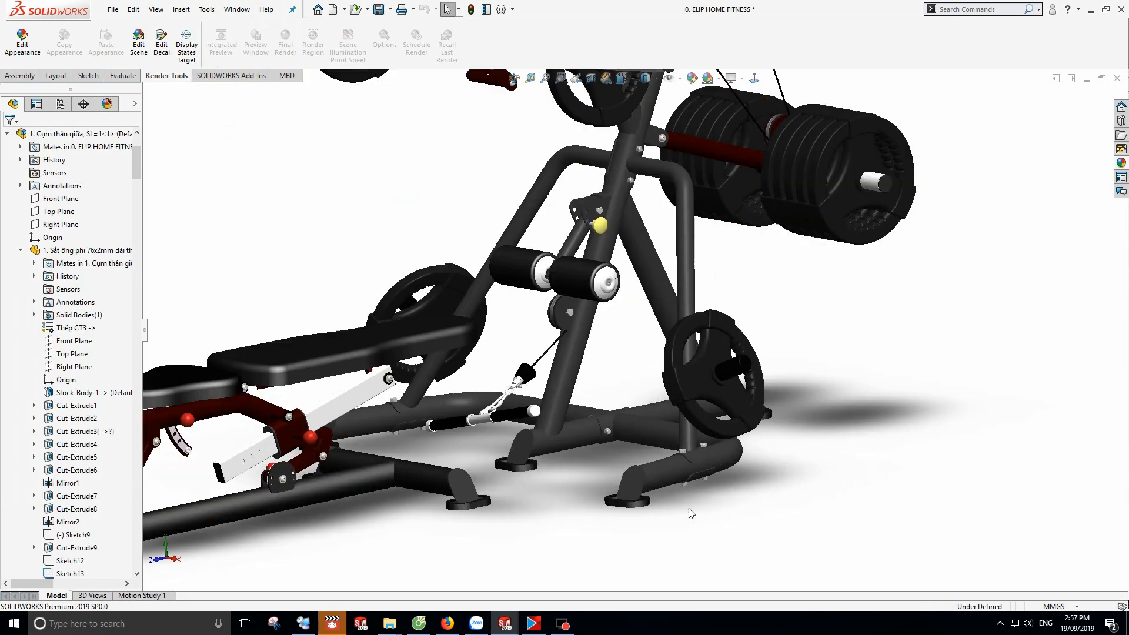
scroll(689, 513, "down", 3)
left_click(648, 434)
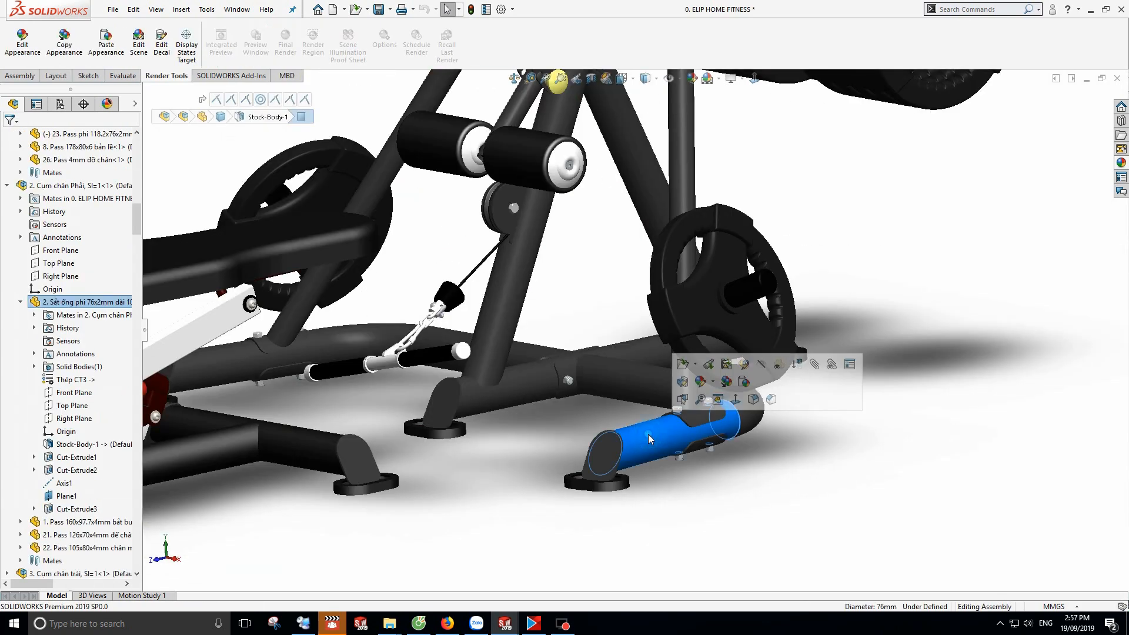
left_click(697, 368)
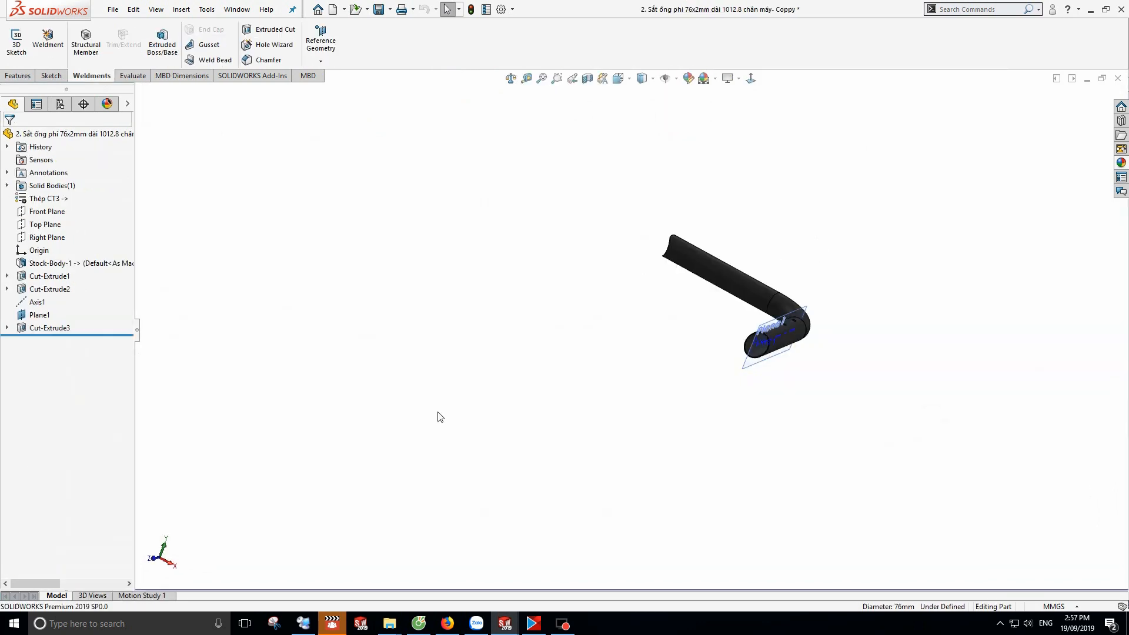
- Examine the bent foot tube from several sides and return to the Body part
middle_click_drag(438, 413, 734, 431)
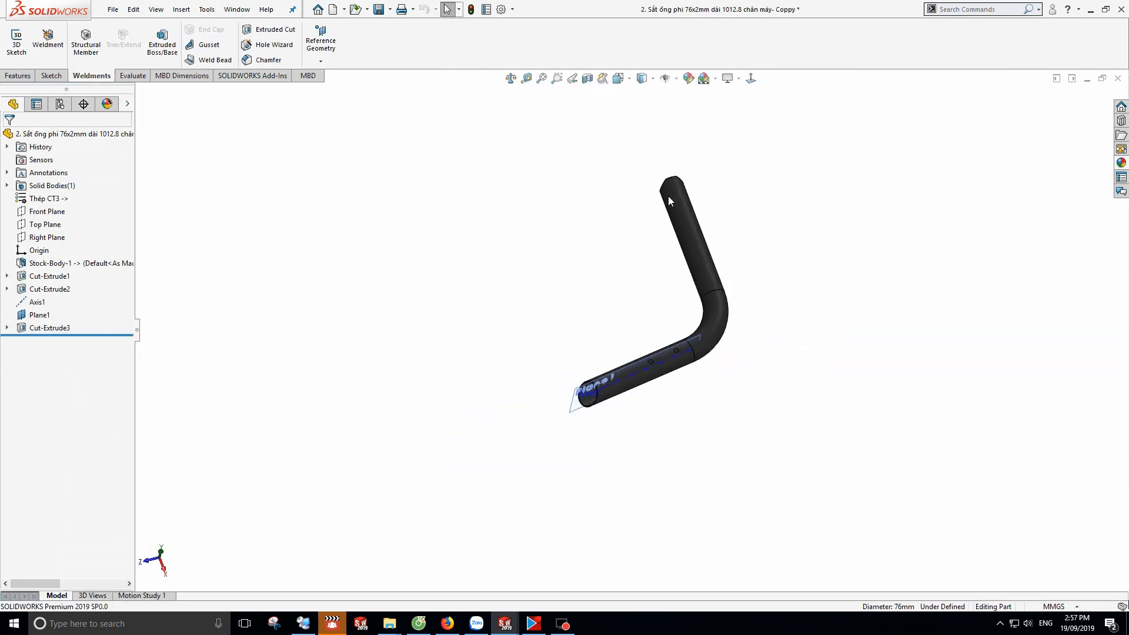
middle_click_drag(668, 200, 665, 257)
scroll(626, 324, "up", 3)
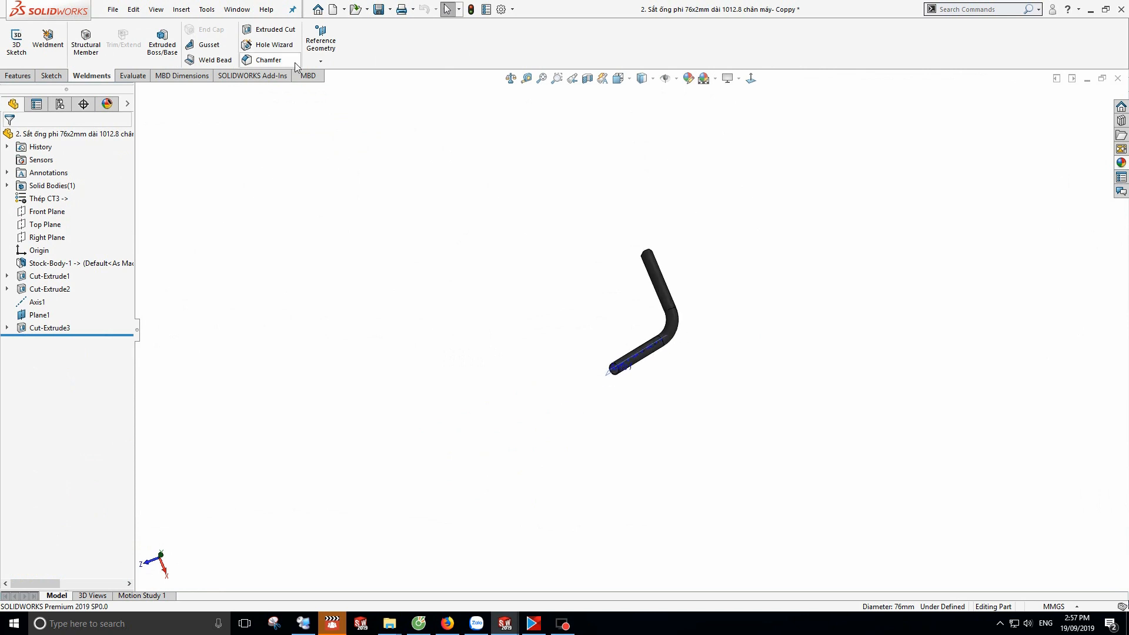
left_click(246, 11)
left_click(259, 158)
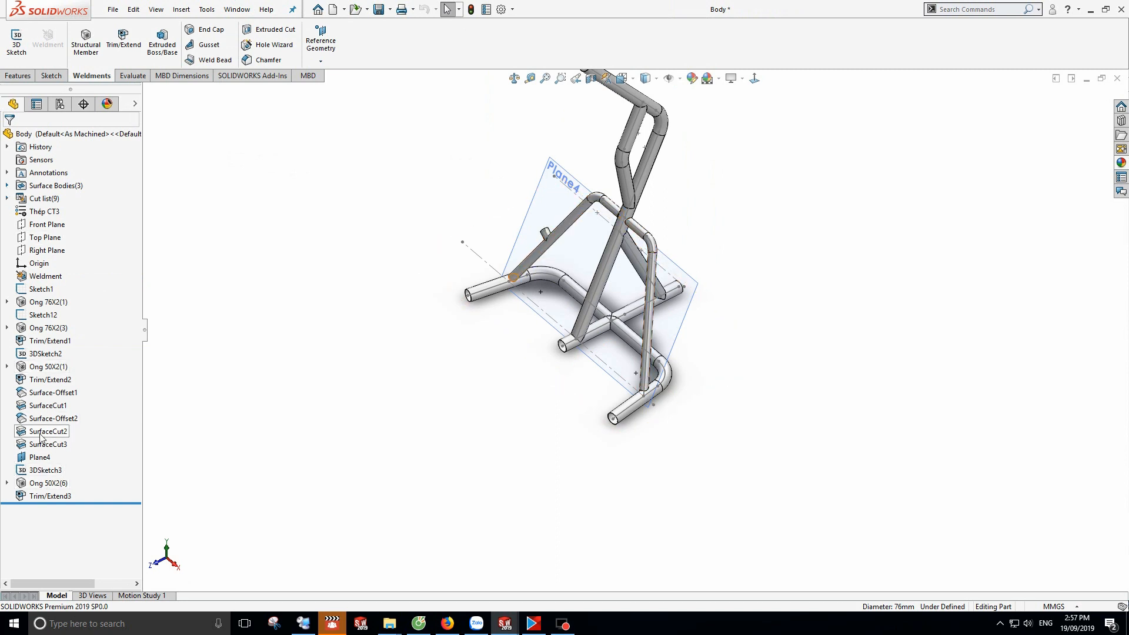
- Locate the short stub body Trim/Extend3 in Ong 50X2(6), display its body commands, inspect it up close, and clear the selection
left_click(7, 484)
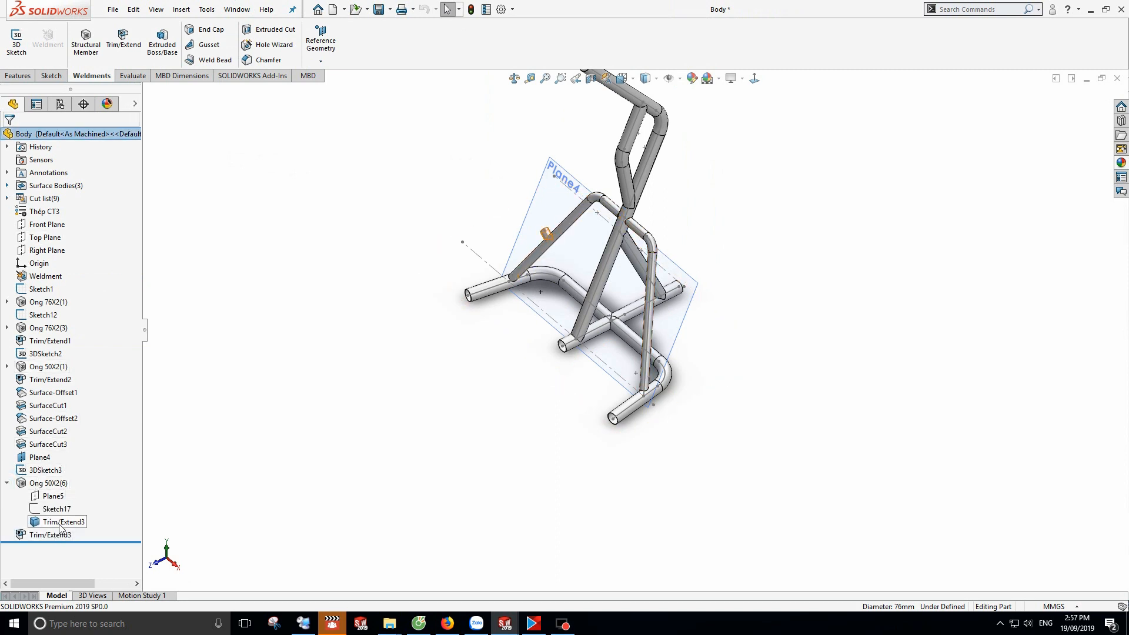
left_click(60, 523)
right_click(60, 523)
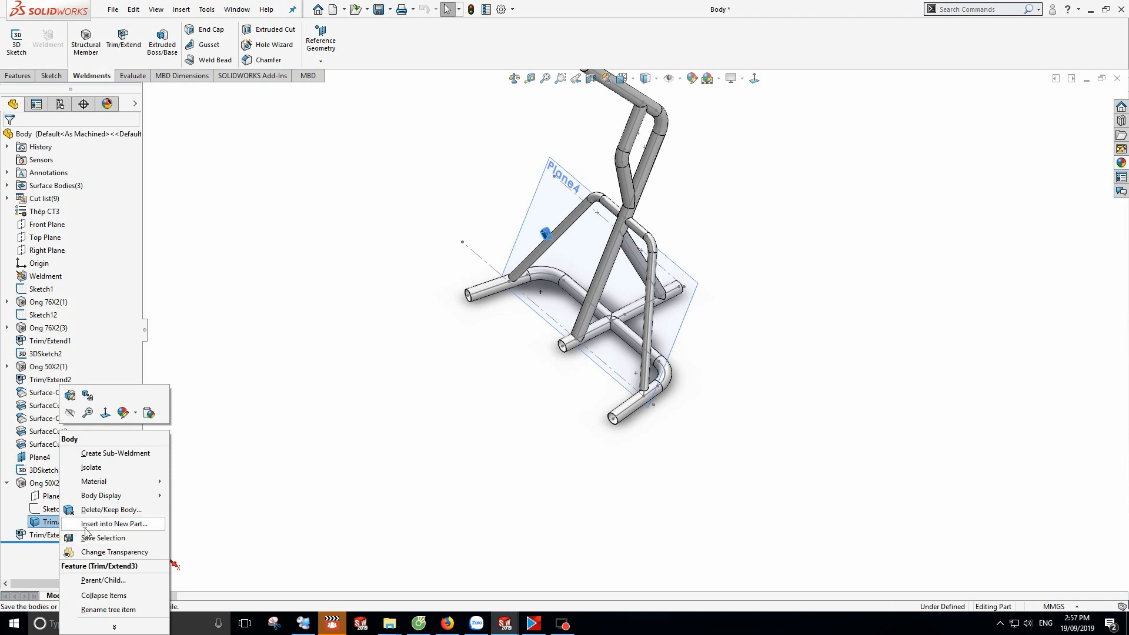
scroll(546, 235, "down", 10)
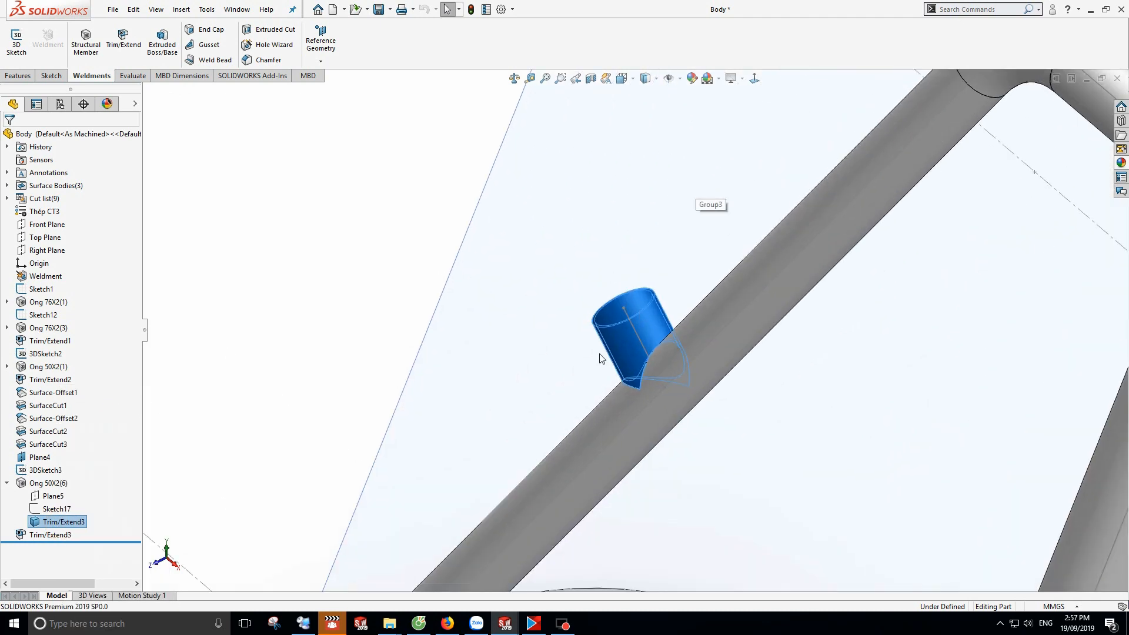
scroll(595, 305, "up", 10)
left_click(452, 300)
- Highlight the SurfaceCut2 and SurfaceCut3 bodies of Ong 50X2(1) to identify the two bent side support tubes
scroll(653, 288, "down", 5)
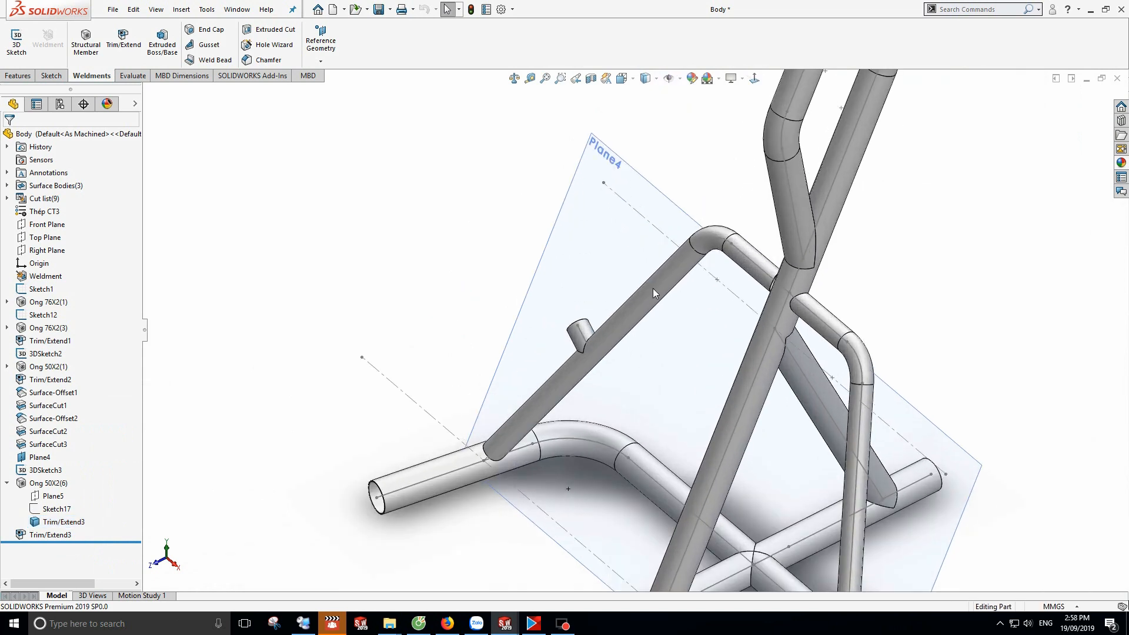
left_click(653, 289)
double_click(653, 292)
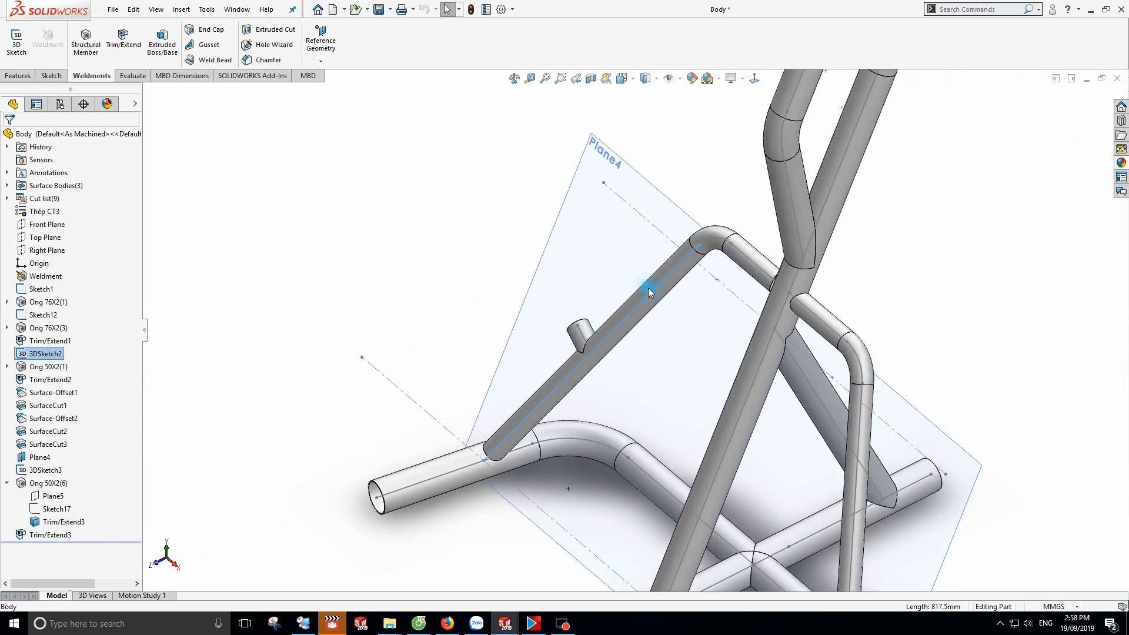
left_click(6, 367)
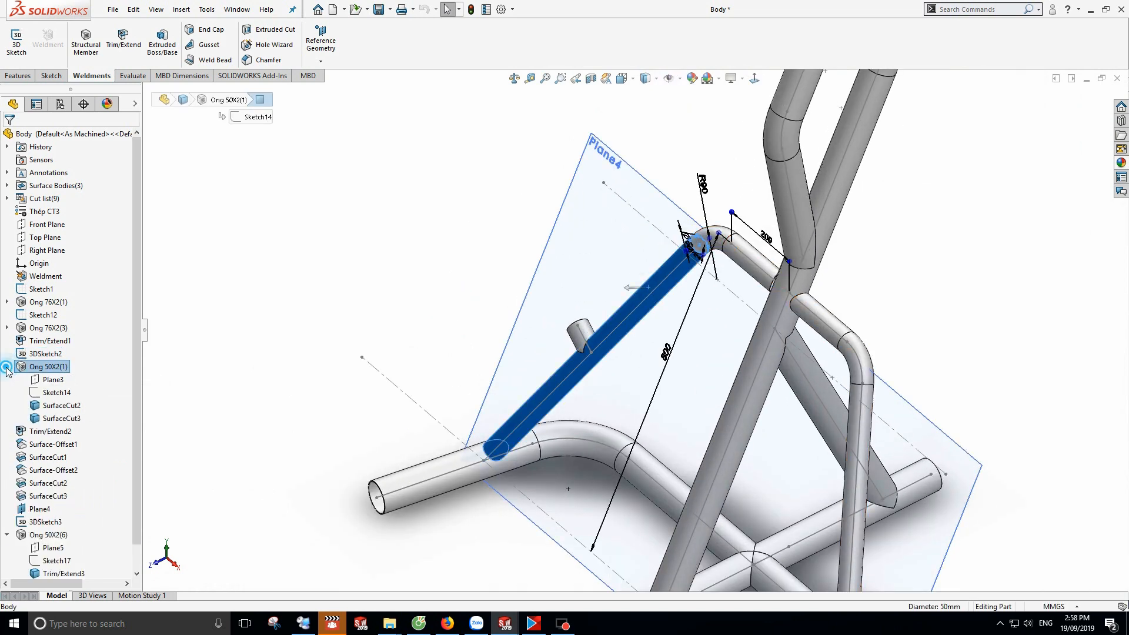
left_click(62, 407)
scroll(647, 338, "up", 3)
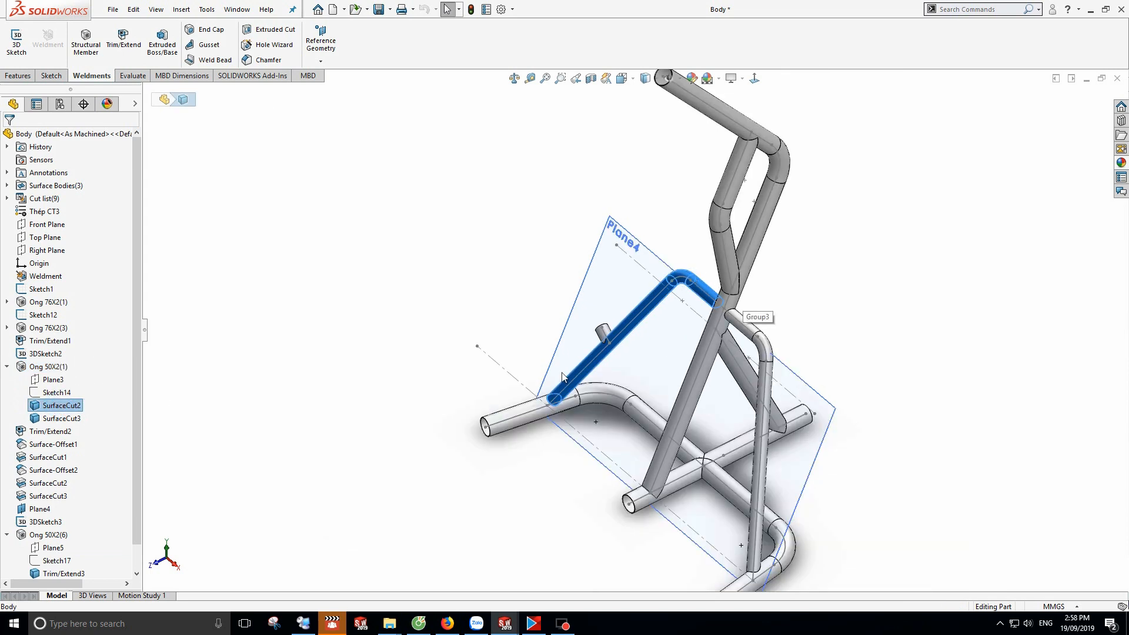
left_click(63, 419)
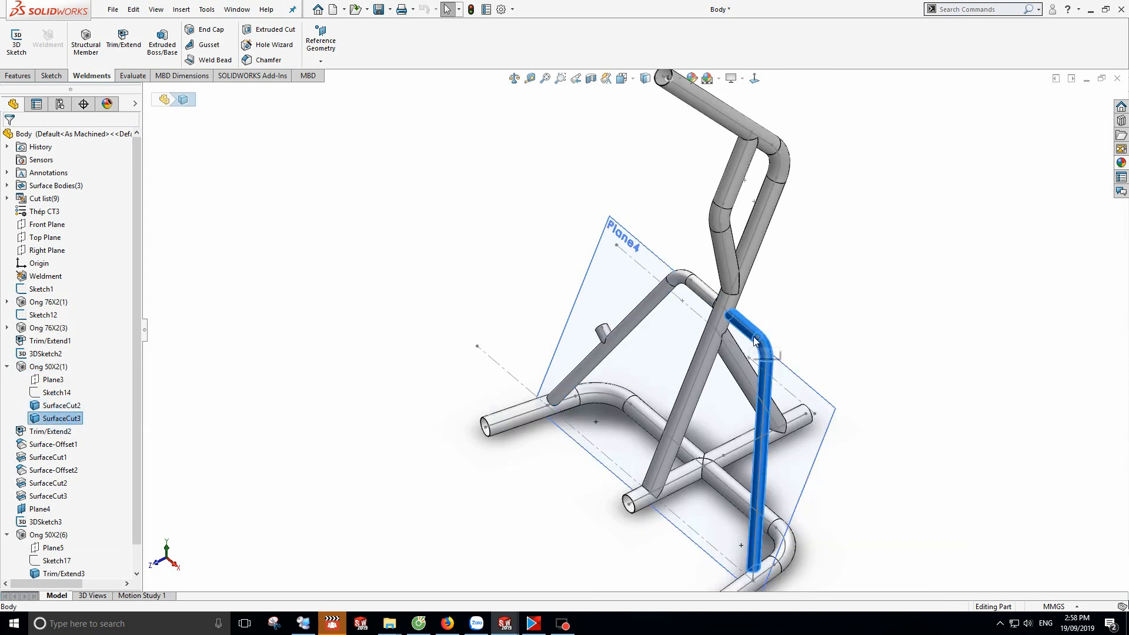
scroll(757, 450, "up", 4)
scroll(703, 394, "down", 3)
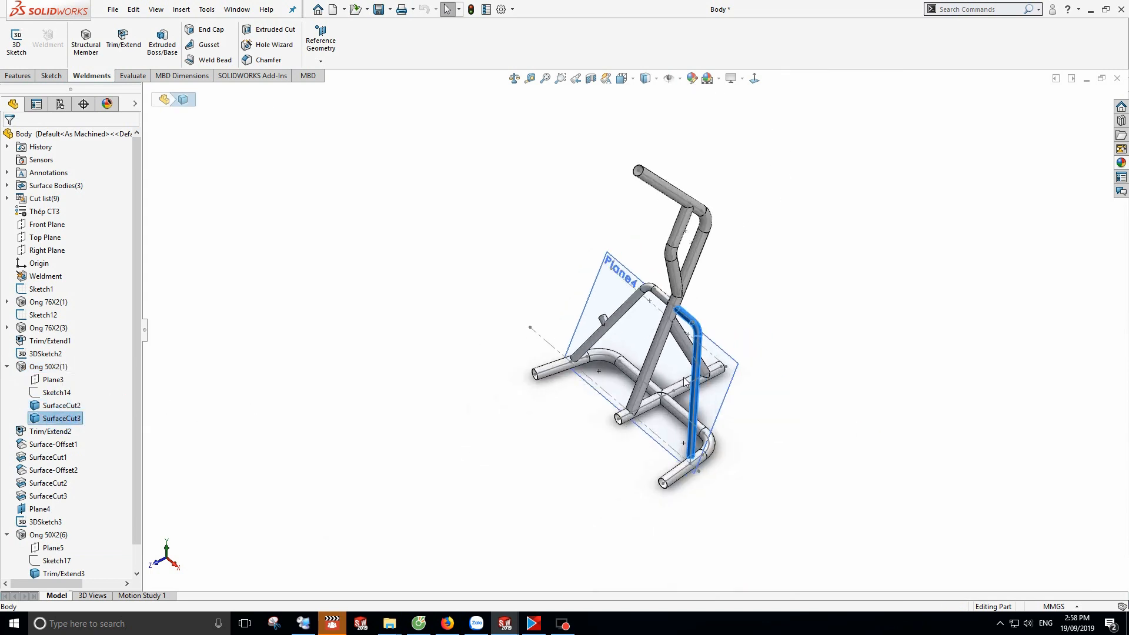
- Display the body commands for SurfaceCut2, including Insert into New Part, and dismiss them without applying any
right_click(62, 409)
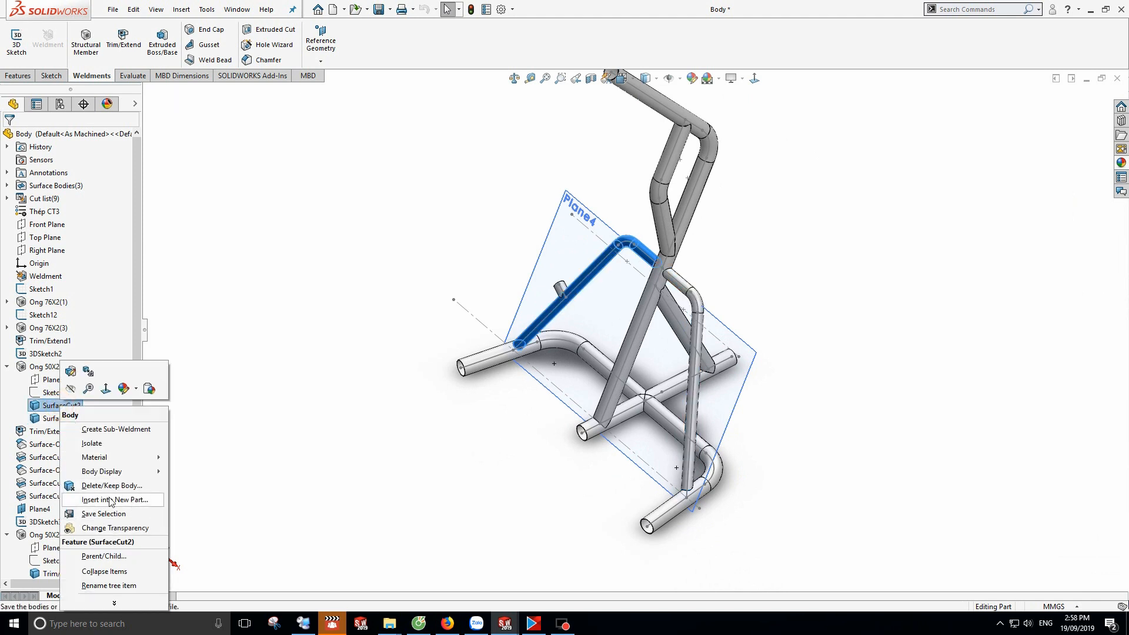
left_click(419, 288)
scroll(340, 386, "up", 4)
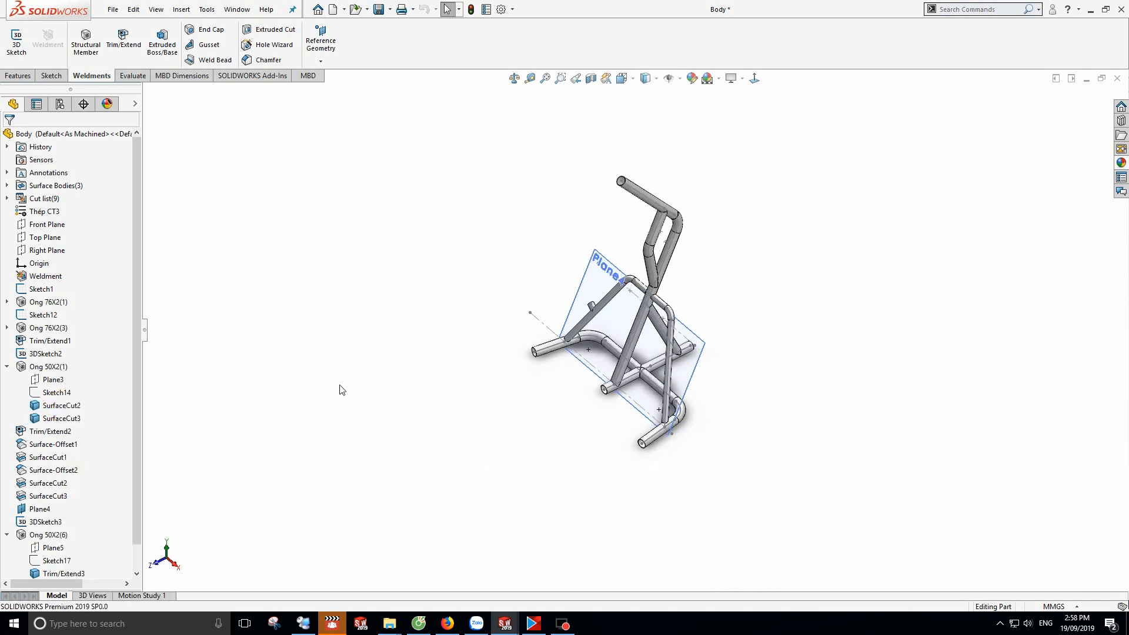
- Close the Body part and the bent foot tube part without saving, keeping Body's changes in the assembly
right_click_drag(399, 330, 385, 168)
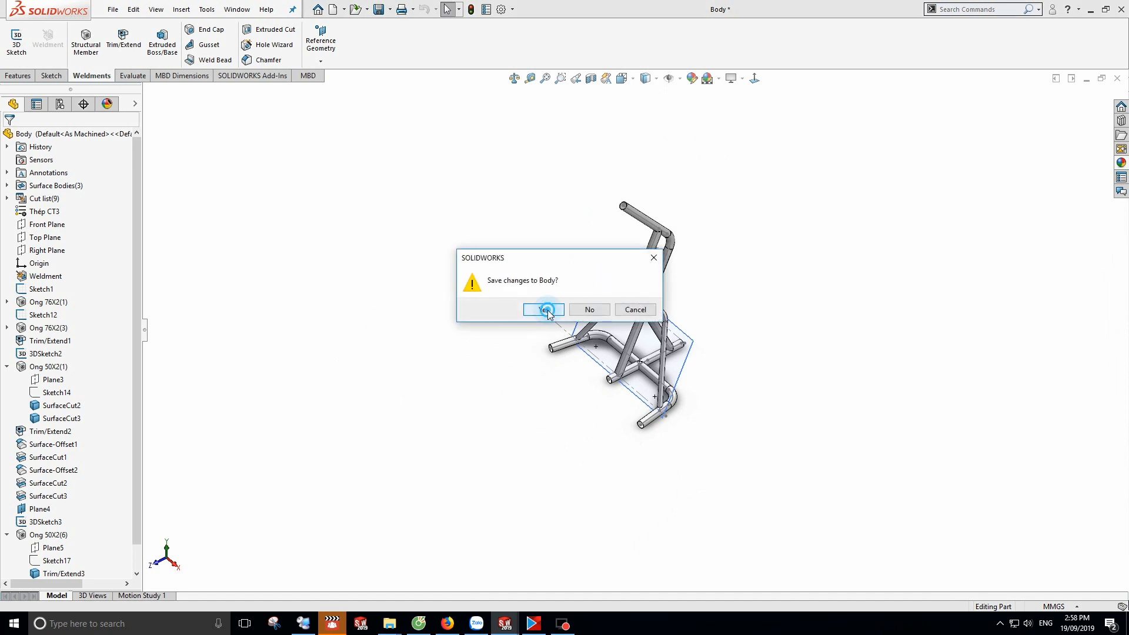
left_click(588, 314)
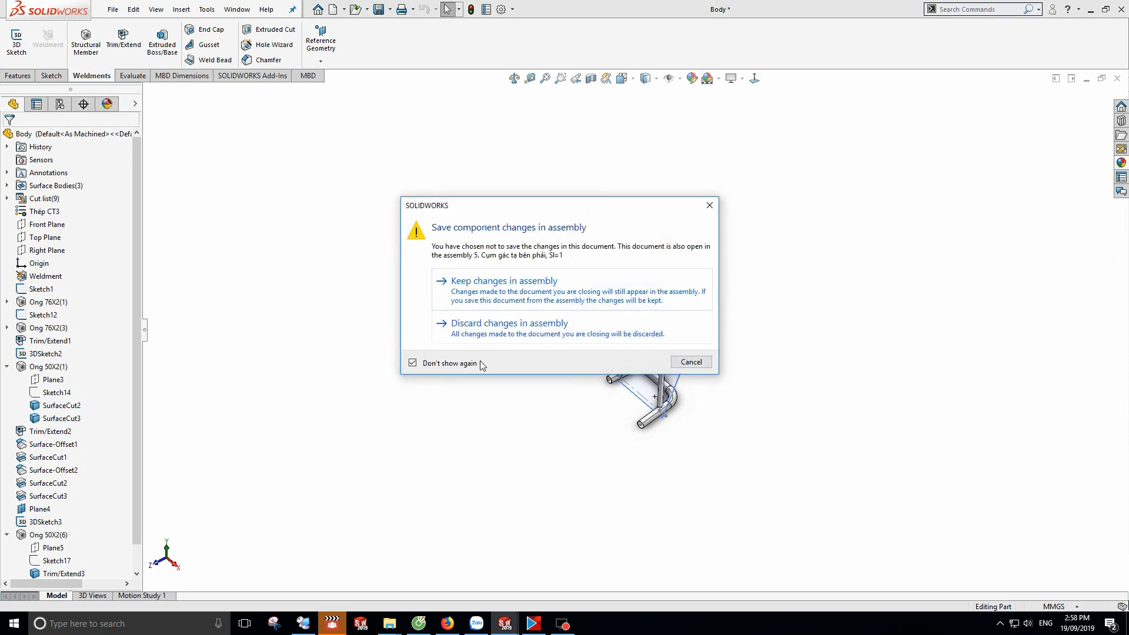
left_click(476, 301)
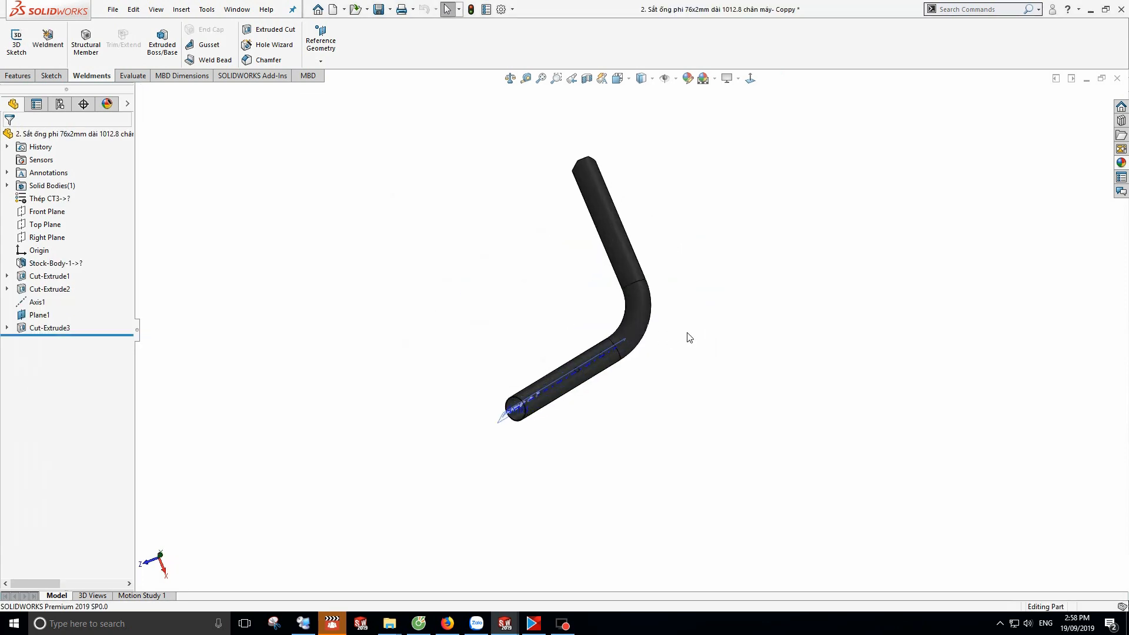
middle_click_drag(547, 384, 540, 387)
right_click_drag(623, 453, 590, 301)
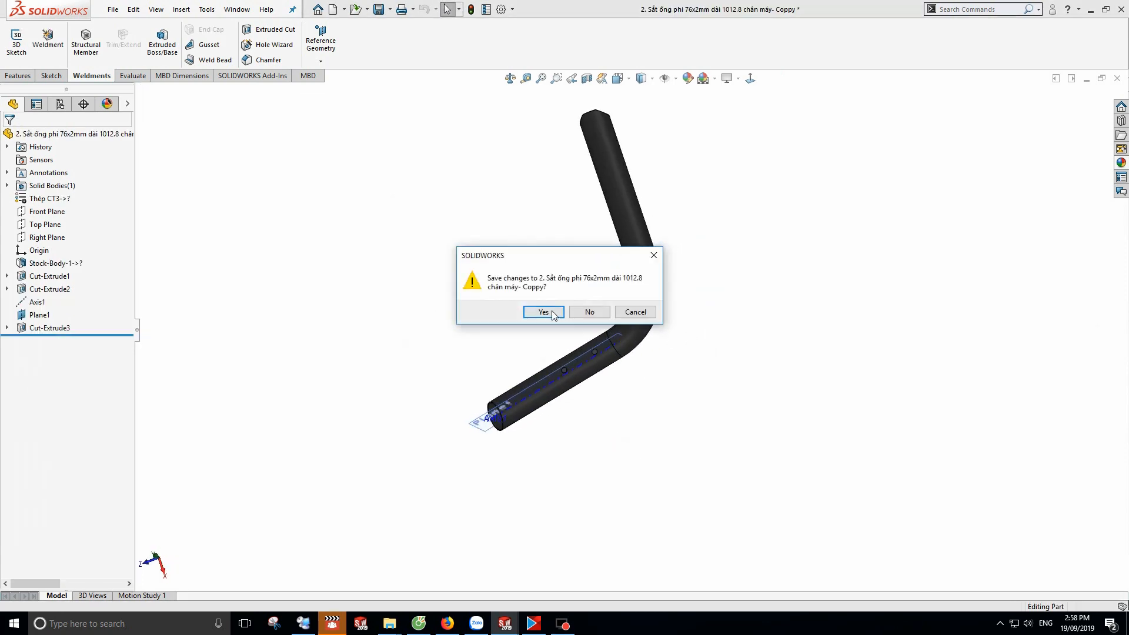
left_click(580, 315)
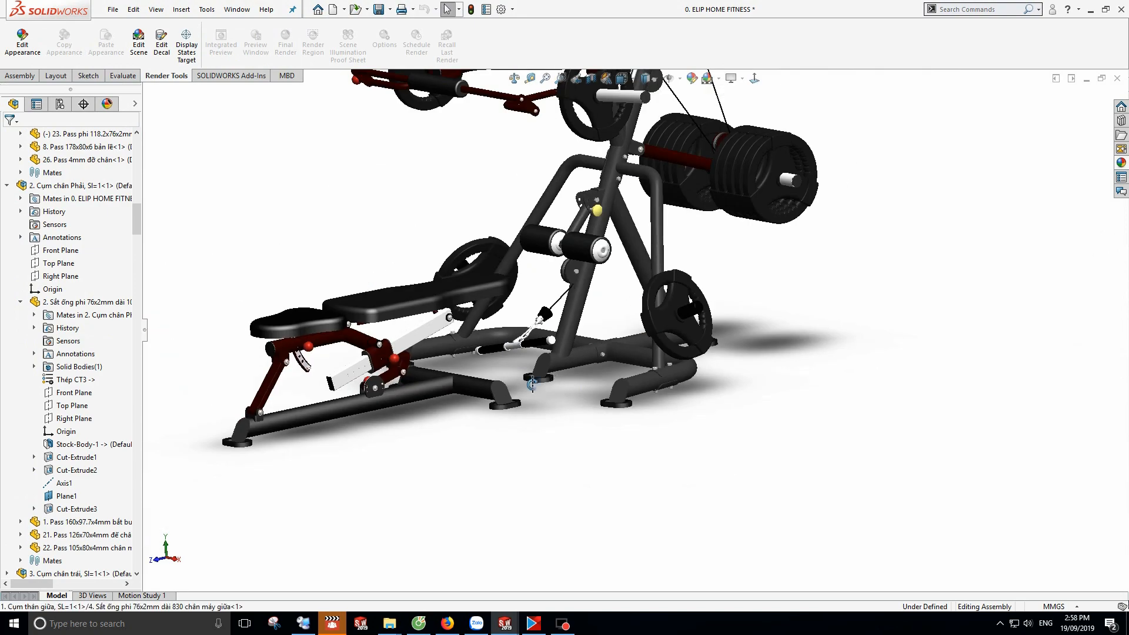
- Examine the front foot pad up close and the complete home gym assembly from several angles
middle_click_drag(538, 405, 546, 404)
scroll(581, 423, "down", 9)
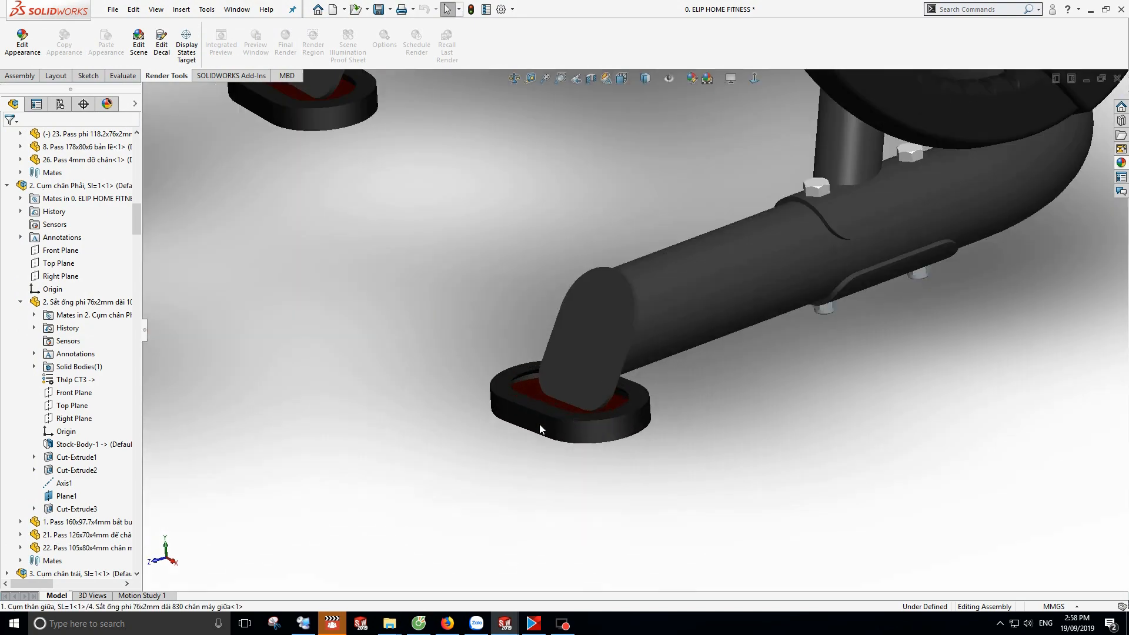
scroll(529, 428, "up", 9)
middle_click_drag(500, 441, 665, 330)
scroll(659, 188, "up", 1)
scroll(659, 188, "down", 4)
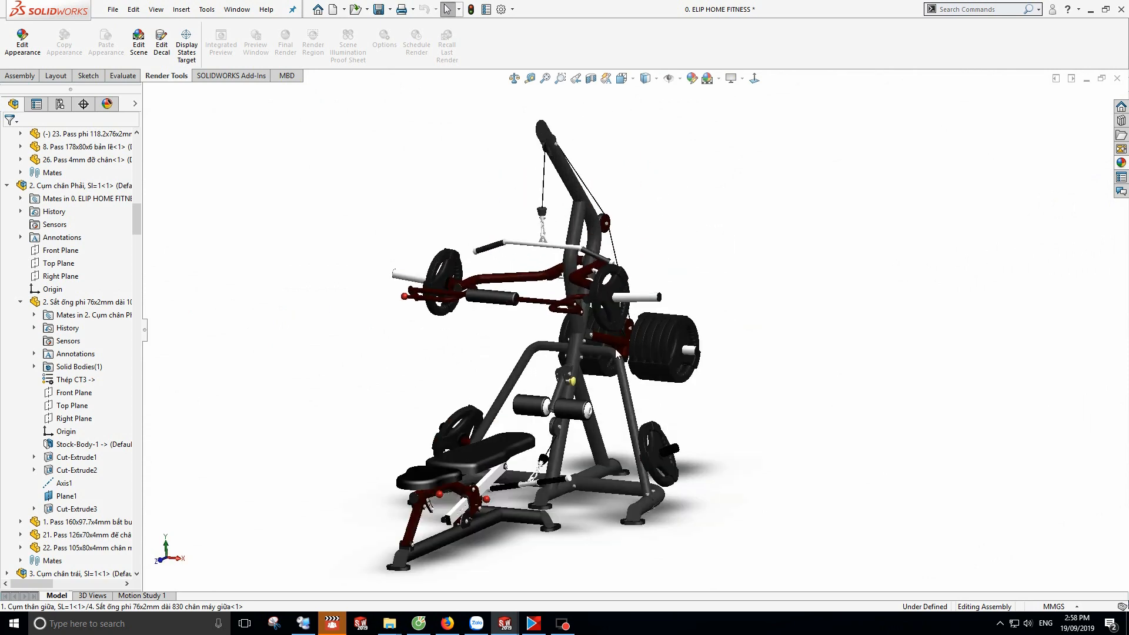
scroll(615, 351, "up", 1)
middle_click_drag(615, 355, 609, 415)
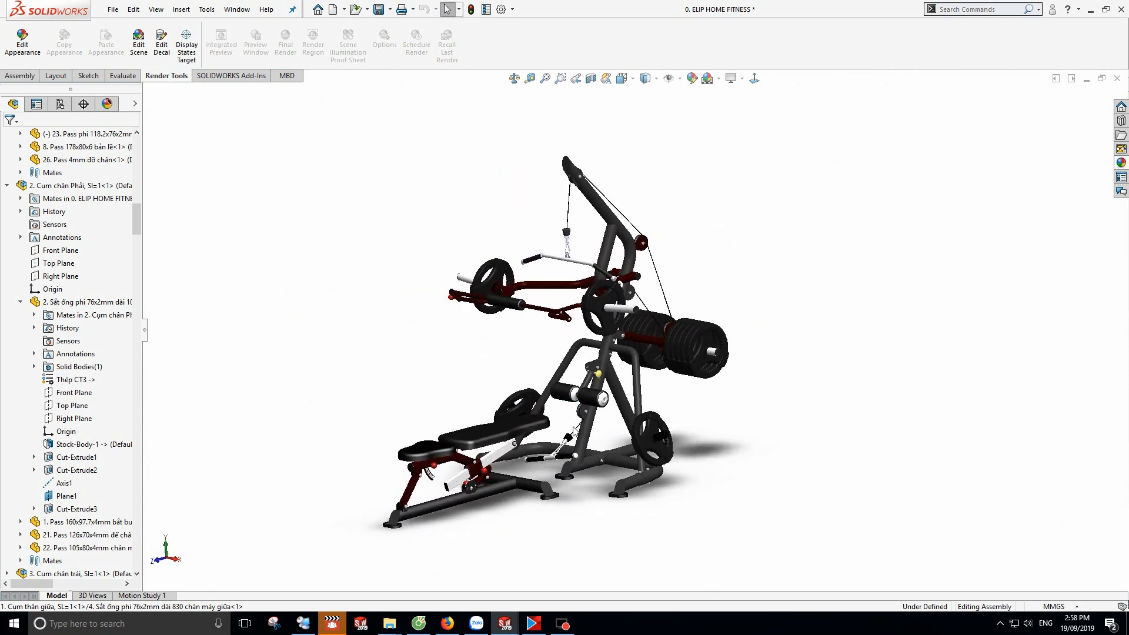
scroll(609, 415, "down", 3)
scroll(609, 415, "up", 2)
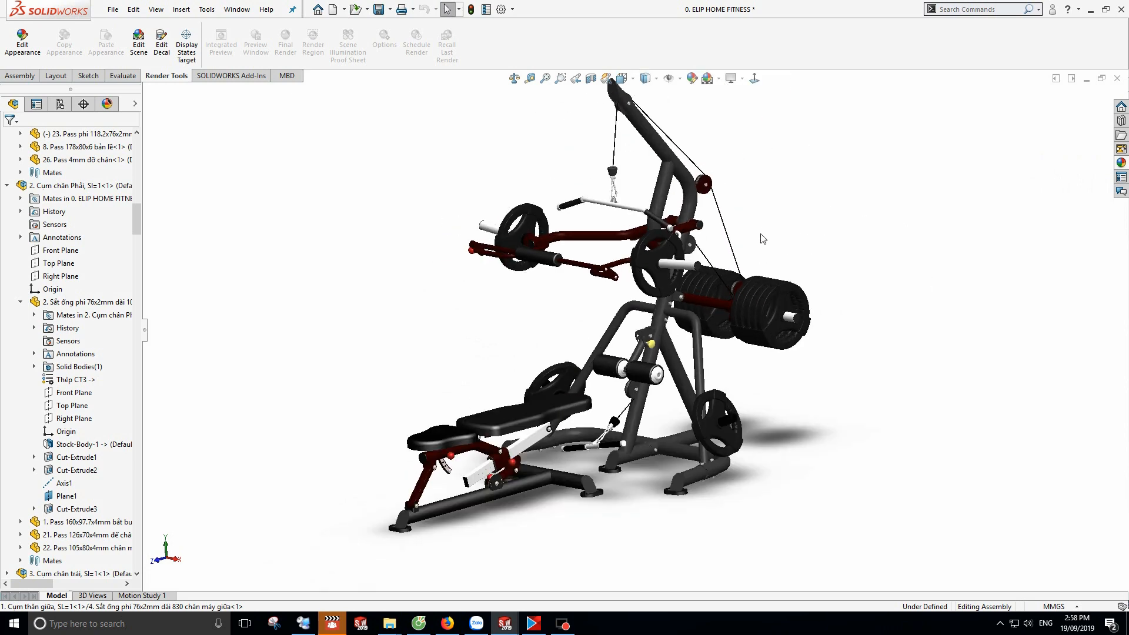
scroll(757, 166, "up", 1)
scroll(756, 164, "down", 1)
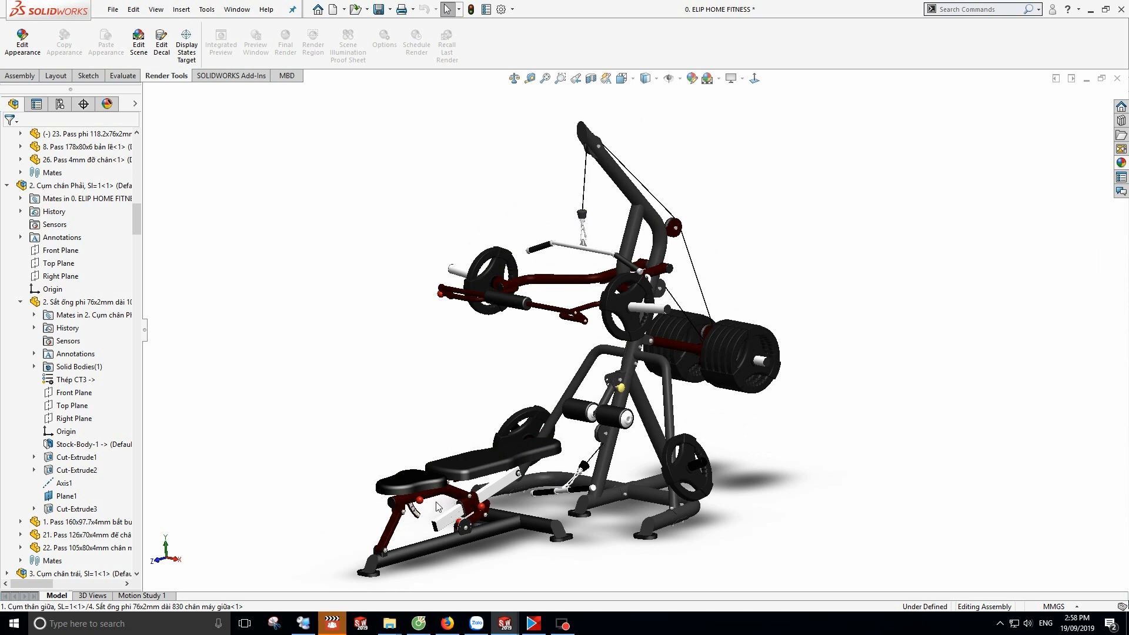
- Highlight the bench base subassembly 10. Chân ghế, browse the neighbouring components in the assembly tree, and clear the selection
scroll(438, 507, "down", 3)
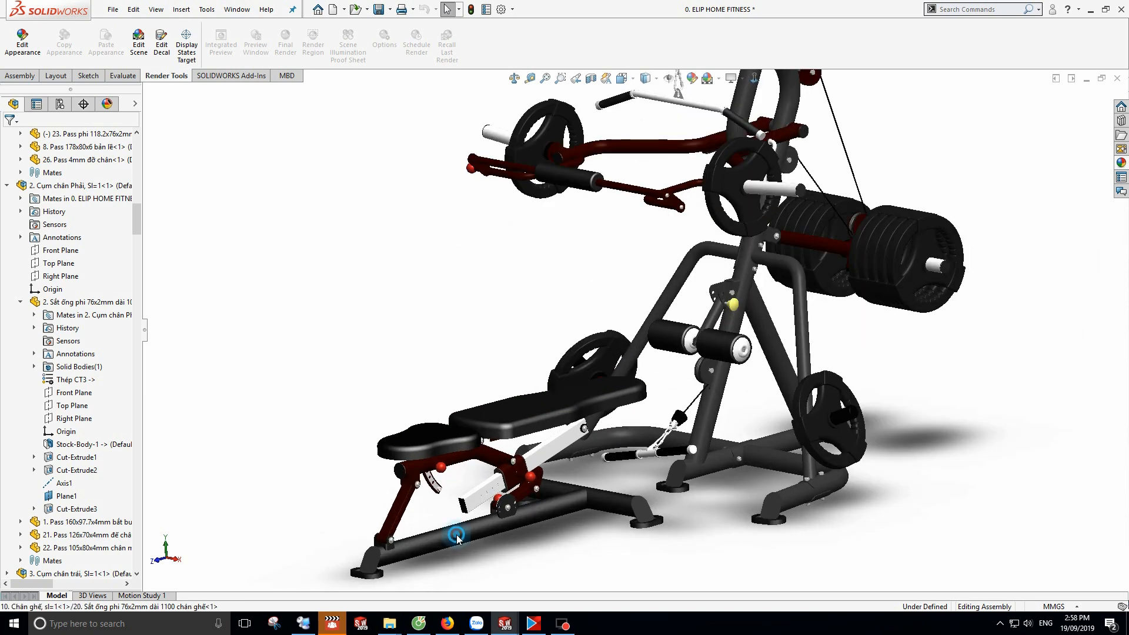
left_click(456, 534)
left_click(54, 250)
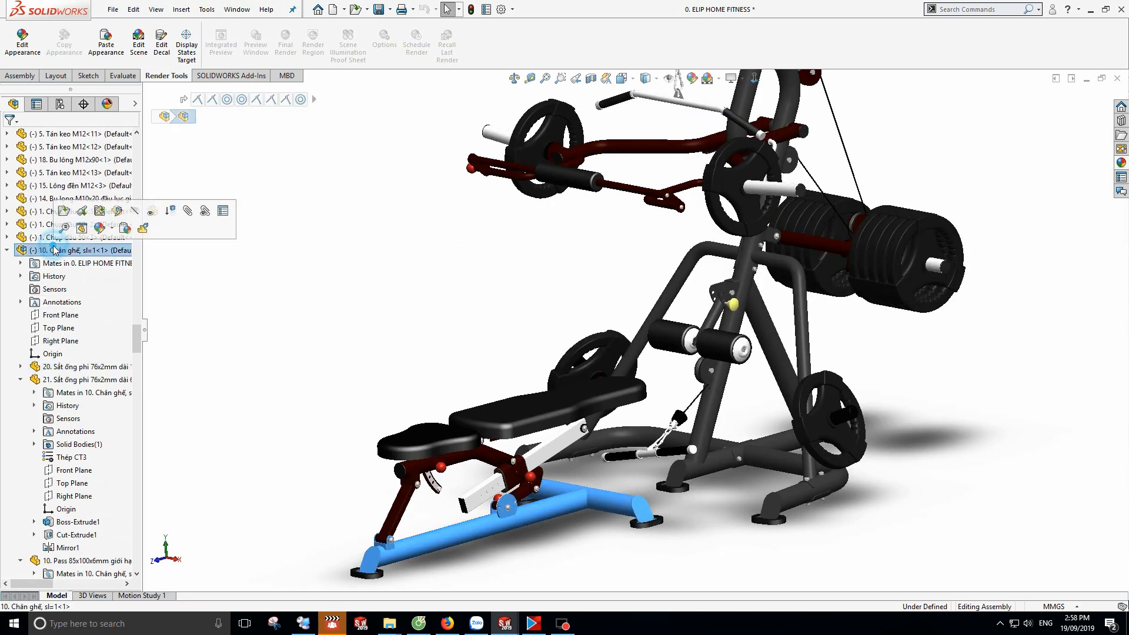
scroll(340, 379, "up", 3)
scroll(82, 281, "up", 15)
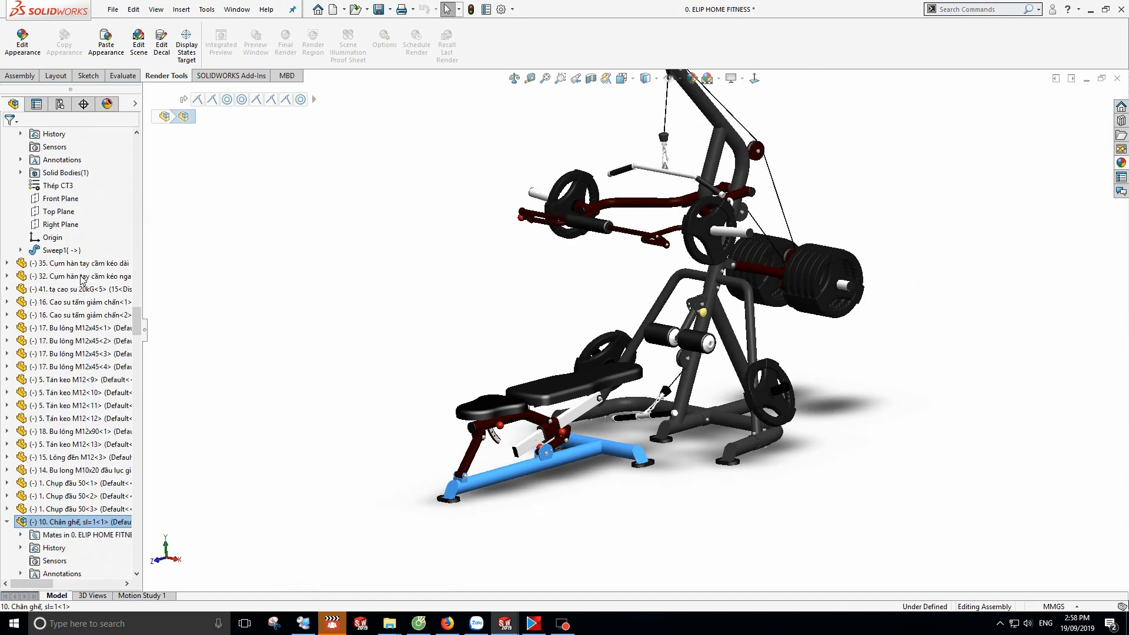
scroll(82, 281, "up", 1)
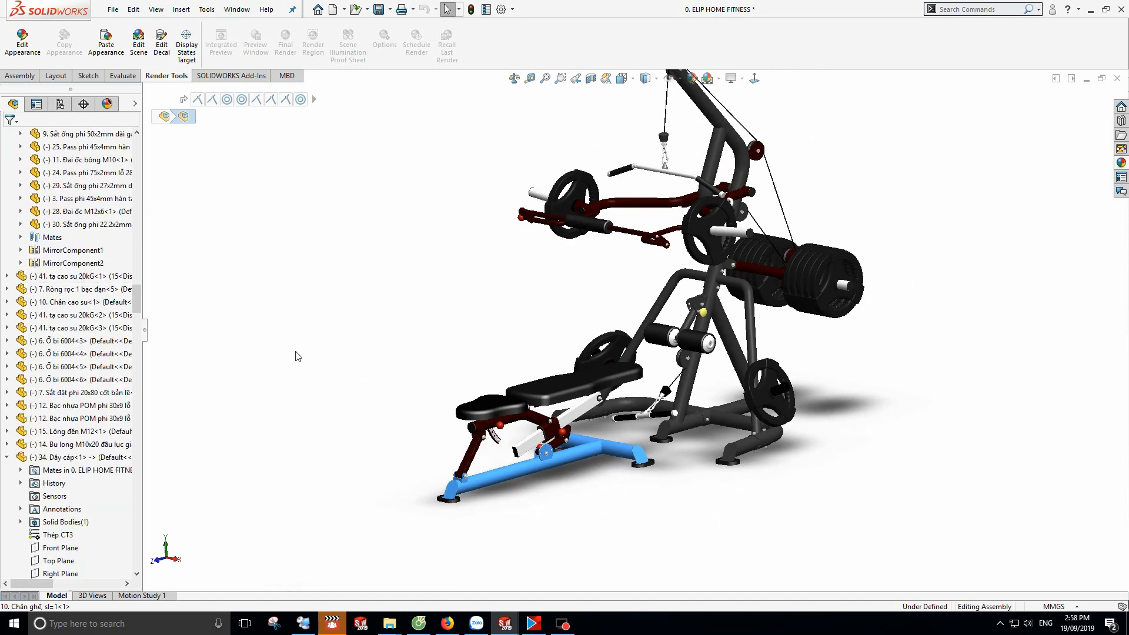
left_click(295, 353)
- Zoom in on the bench, pick its long 76x2 mm base tube, and select the parent subassembly 10. Chân ghế
scroll(573, 463, "down", 6)
left_click(629, 390)
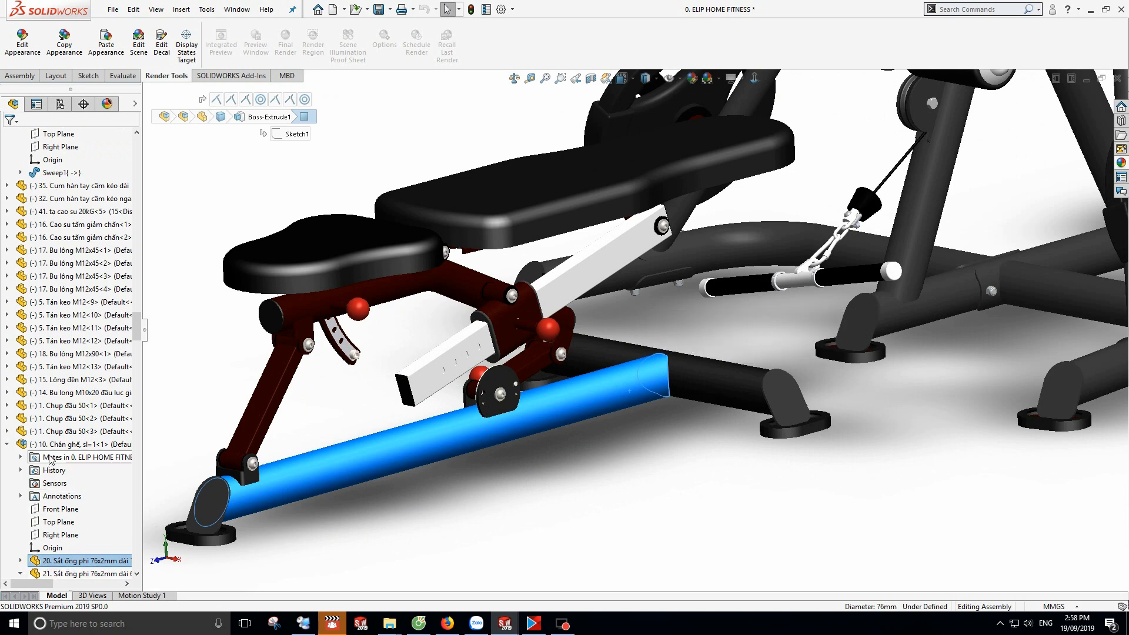
left_click(71, 444)
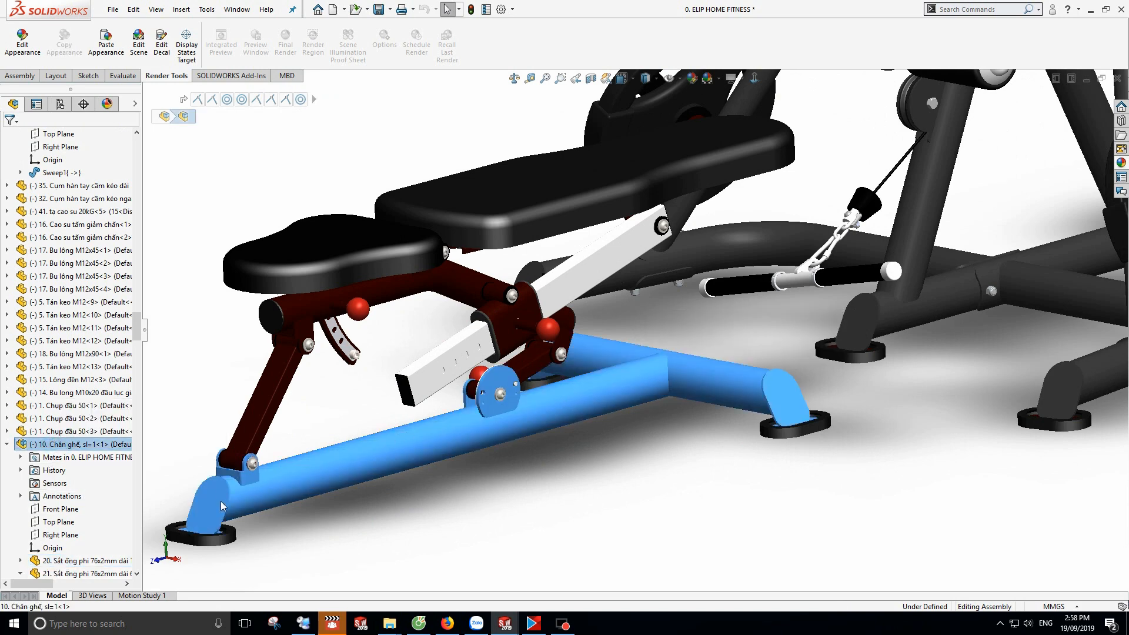
- Open the bench base subassembly 10. Chân ghế in its own window and examine the tube with its slotted disc plate and front foot
right_click(80, 451)
left_click(96, 198)
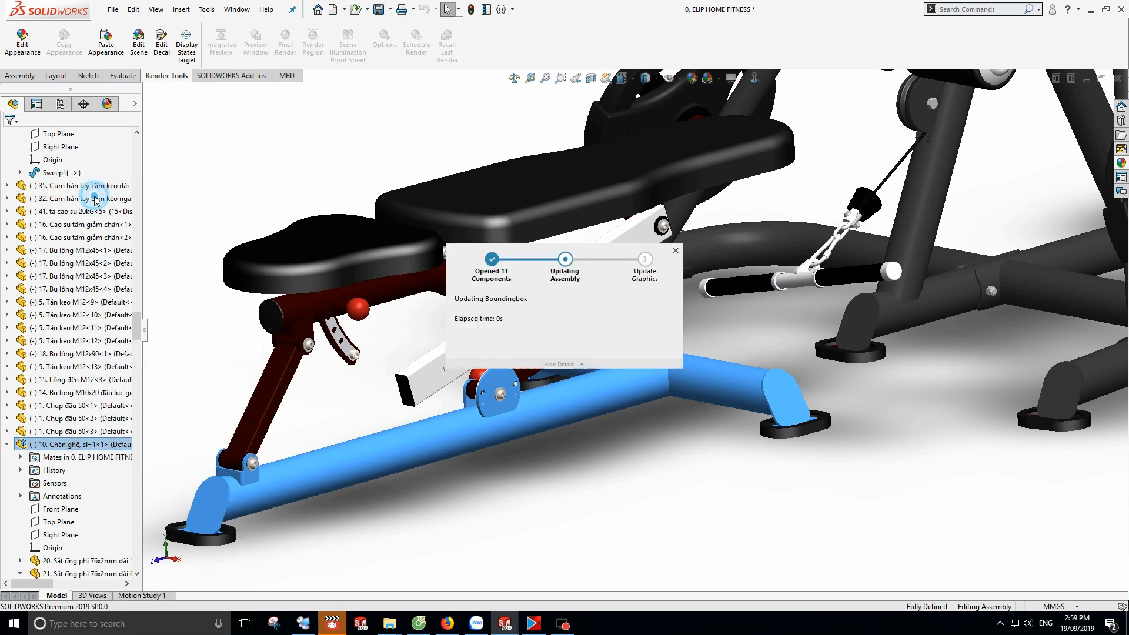
scroll(559, 422, "up", 2)
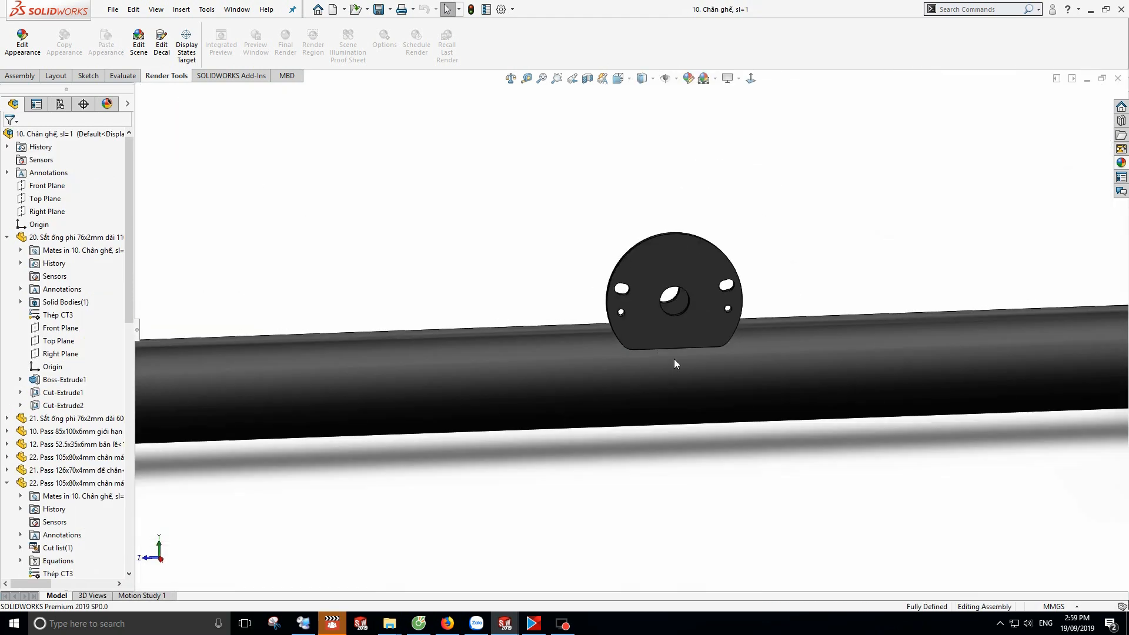
middle_click_drag(674, 359, 429, 353)
scroll(616, 424, "up", 5)
scroll(429, 352, "down", 5)
middle_click_drag(654, 280, 714, 346)
- Open the hinge bracket part 9. Pass 138x52.5x6mm bản lề ghế from the subassembly and view it up close
left_click(687, 325)
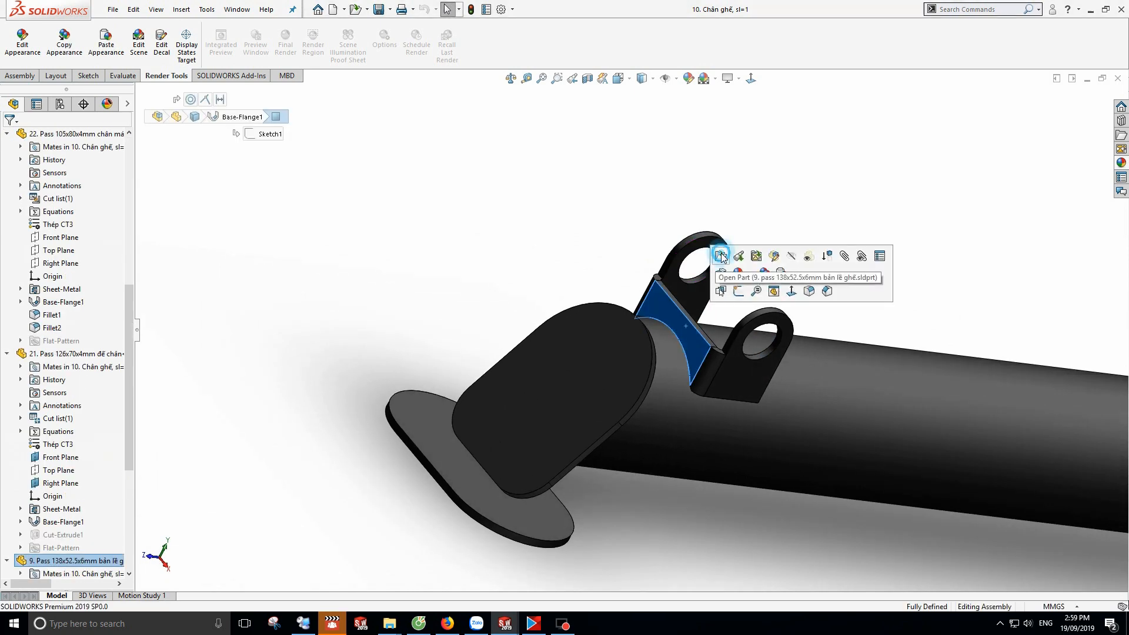
left_click(722, 257)
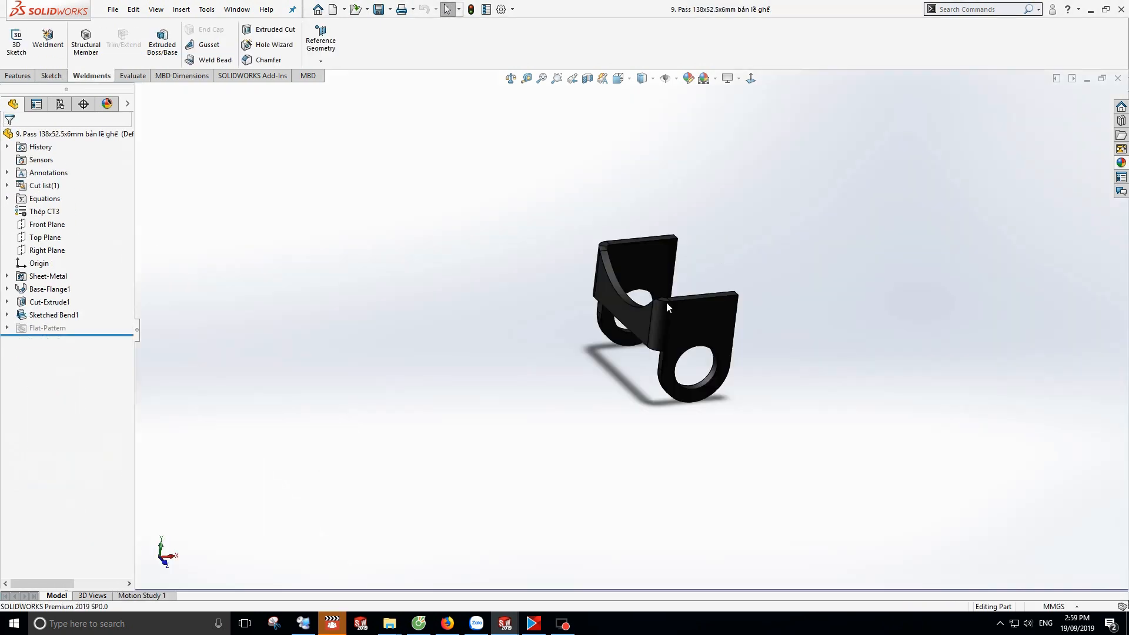
scroll(666, 301, "down", 4)
middle_click_drag(666, 301, 412, 310)
- Examine the hinge bracket's Base-Flange1, its profile Sketch1 and its sheet metal parameters
left_click(49, 289)
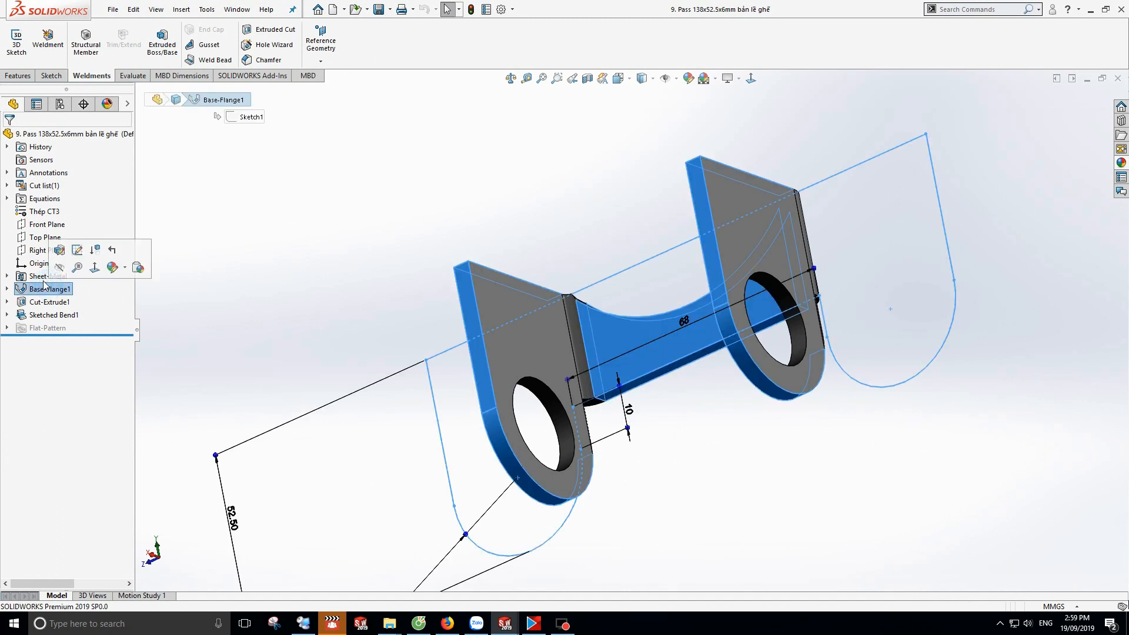
left_click(33, 301)
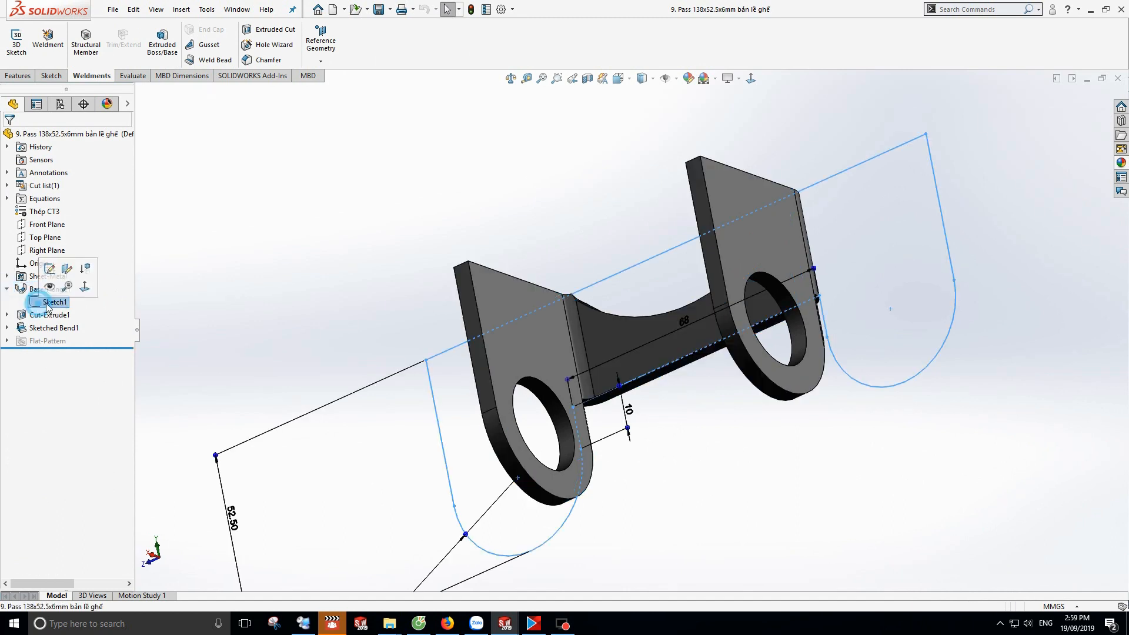
scroll(315, 365, "up", 4)
left_click(373, 303)
left_click(50, 292)
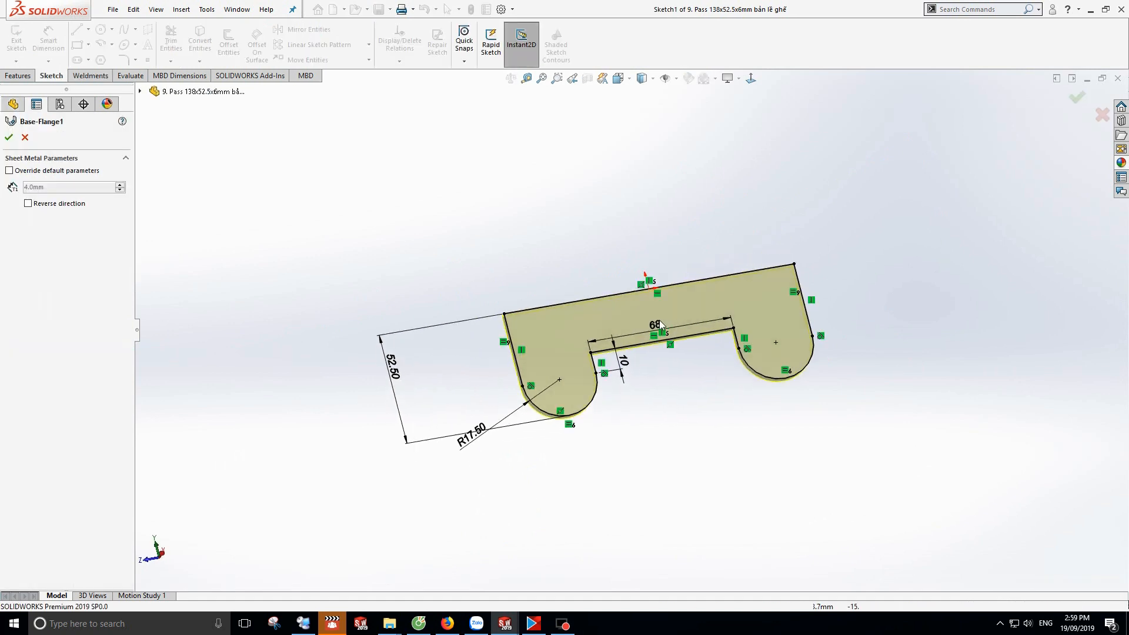
scroll(659, 320, "down", 4)
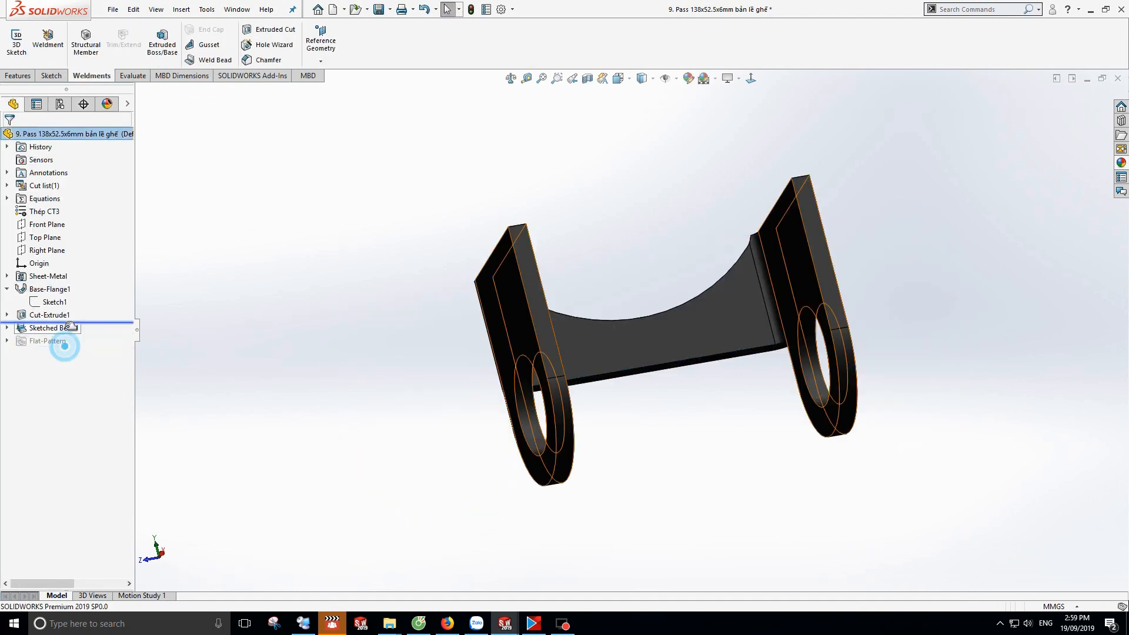
- Replay the bracket's Sketched Bend1 by rolling the feature history back and forward, and examine its bend-line sketch
left_click_drag(69, 322, 69, 323)
mouse_move(444, 371)
middle_mouse_down()
mouse_move(600, 378)
mouse_move(613, 443)
mouse_move(777, 429)
mouse_move(890, 439)
mouse_move(581, 403)
middle_mouse_up()
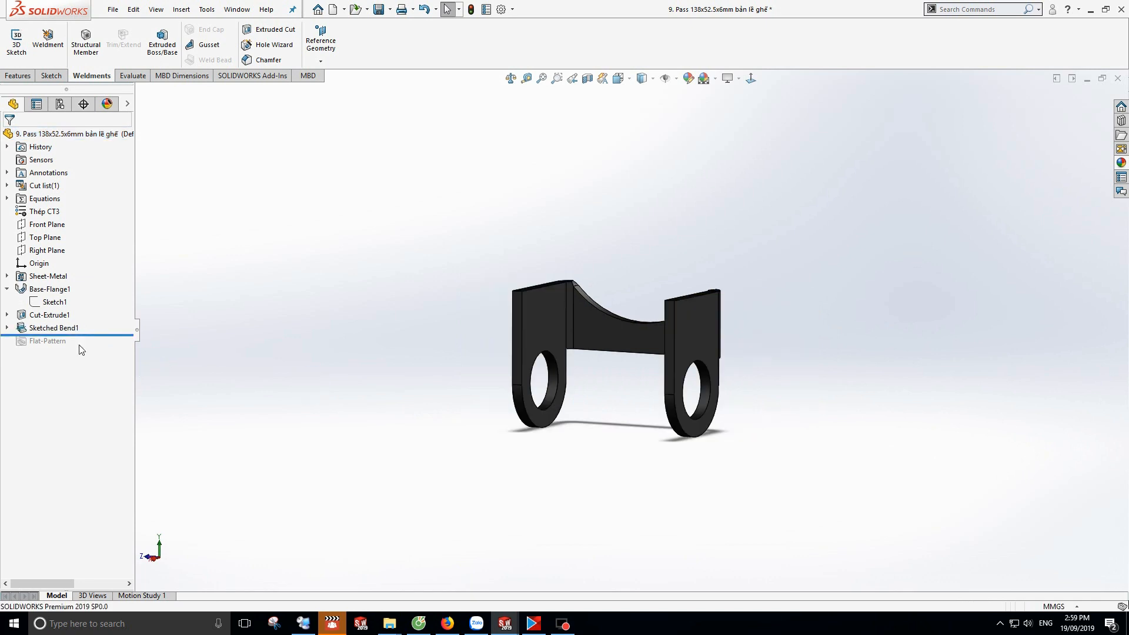
left_click(58, 330)
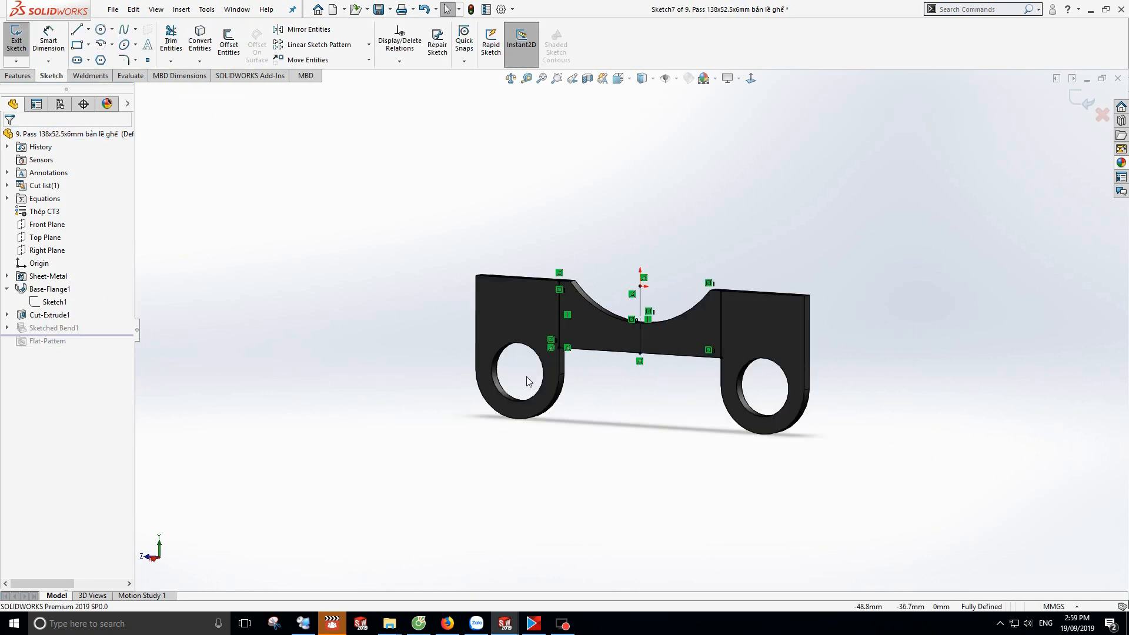
middle_click_drag(685, 358, 724, 311)
scroll(724, 319, "down", 5)
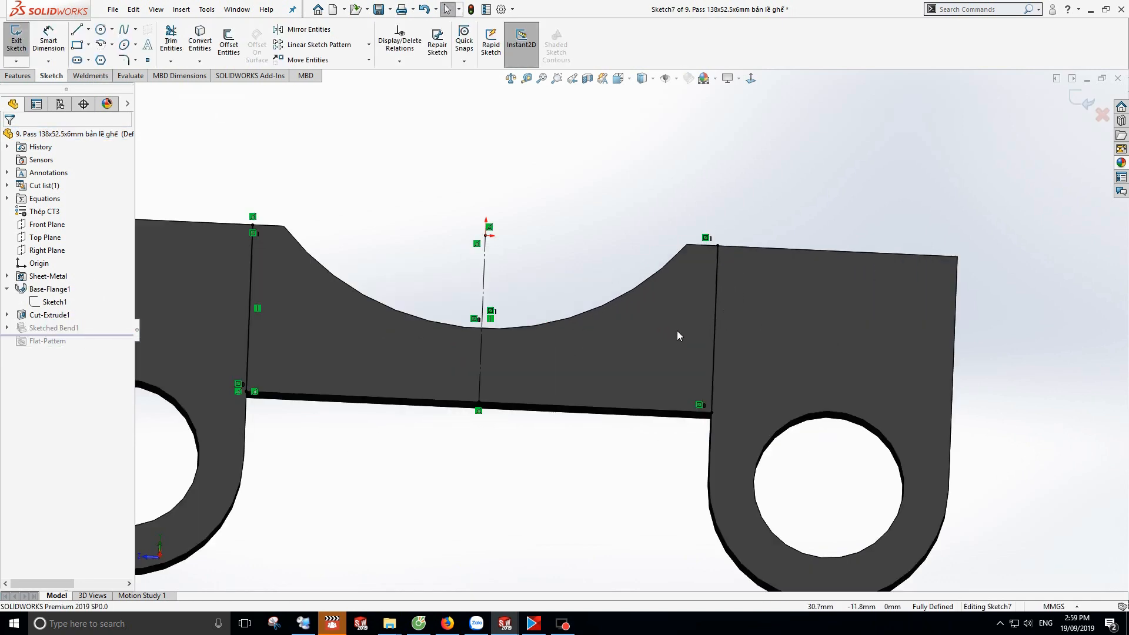
scroll(676, 330, "up", 2)
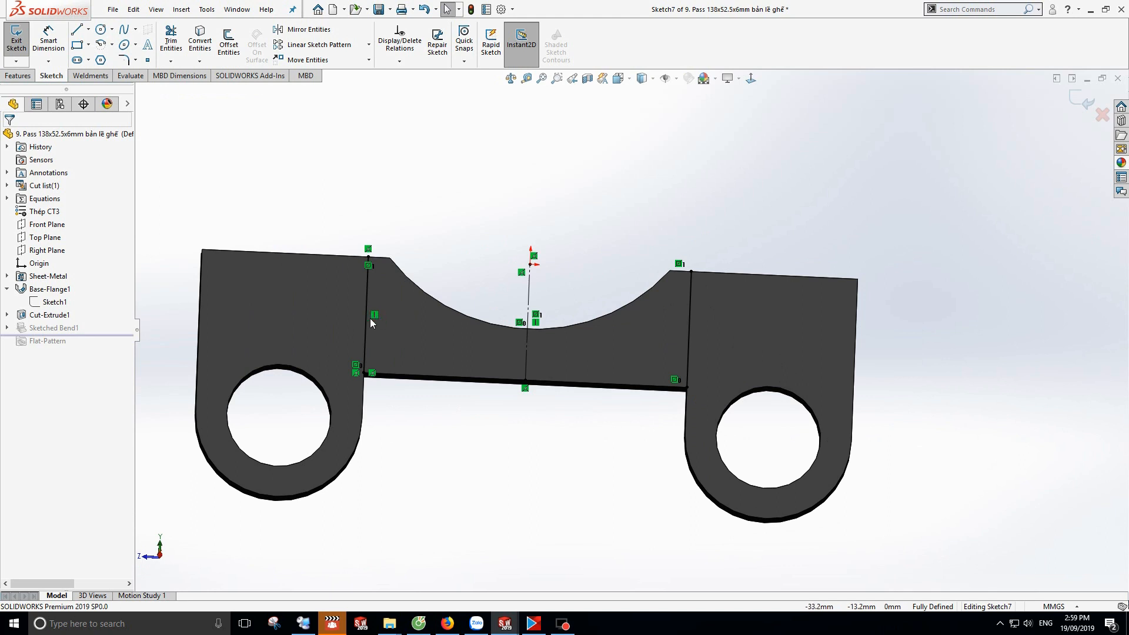
scroll(365, 316, "up", 3)
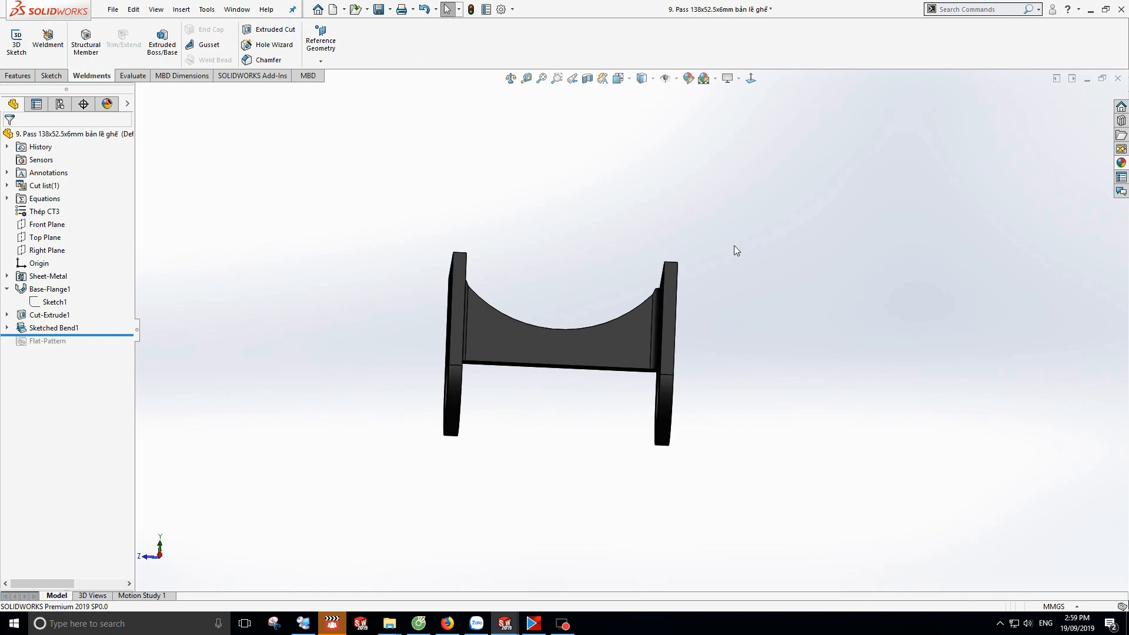
- Enable the Sheet Metal toolset and display its commands, including Sketched Bend
right_click(175, 82)
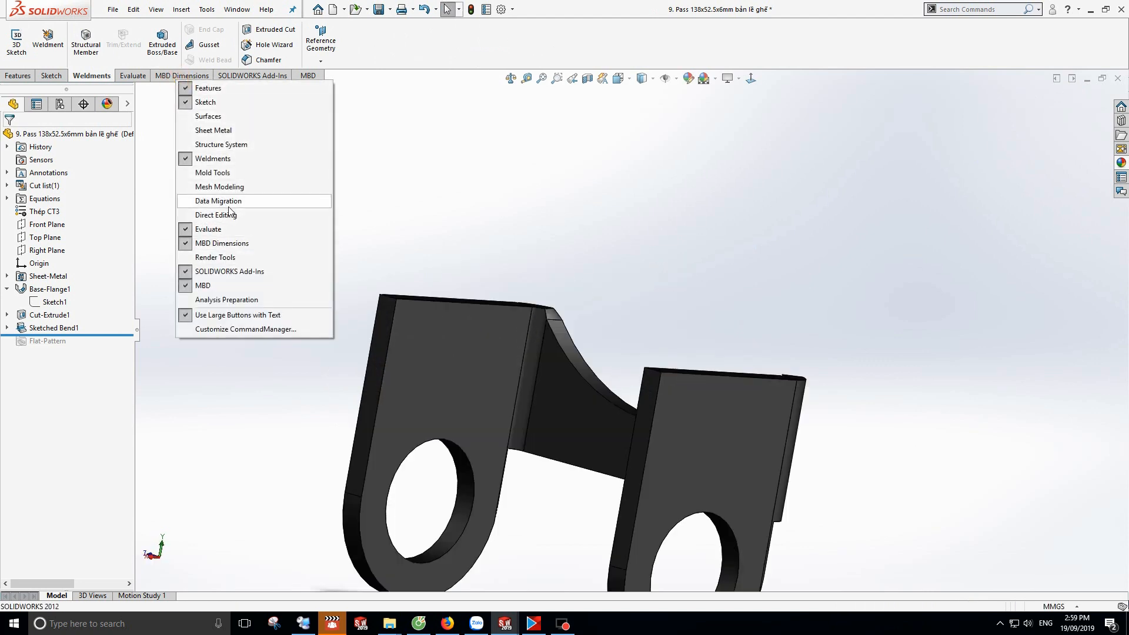
left_click(221, 131)
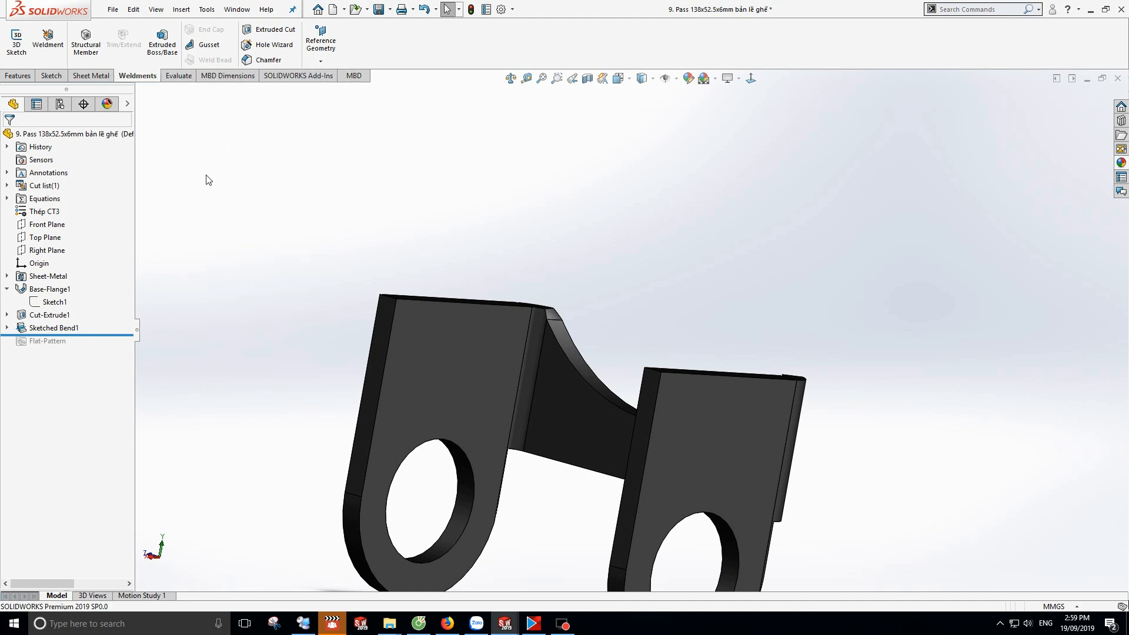
left_click(97, 77)
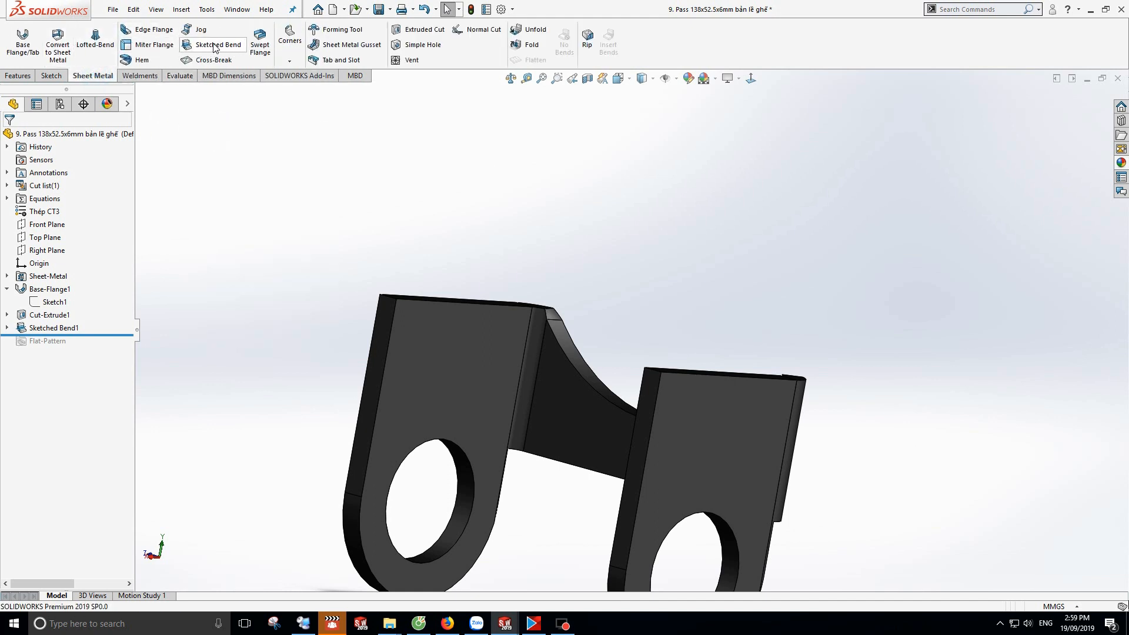
- Examine the bent corner of the hinge bracket up close and the whole part from several angles
scroll(587, 398, "up", 1)
middle_click_drag(587, 400, 567, 420)
scroll(580, 312, "down", 8)
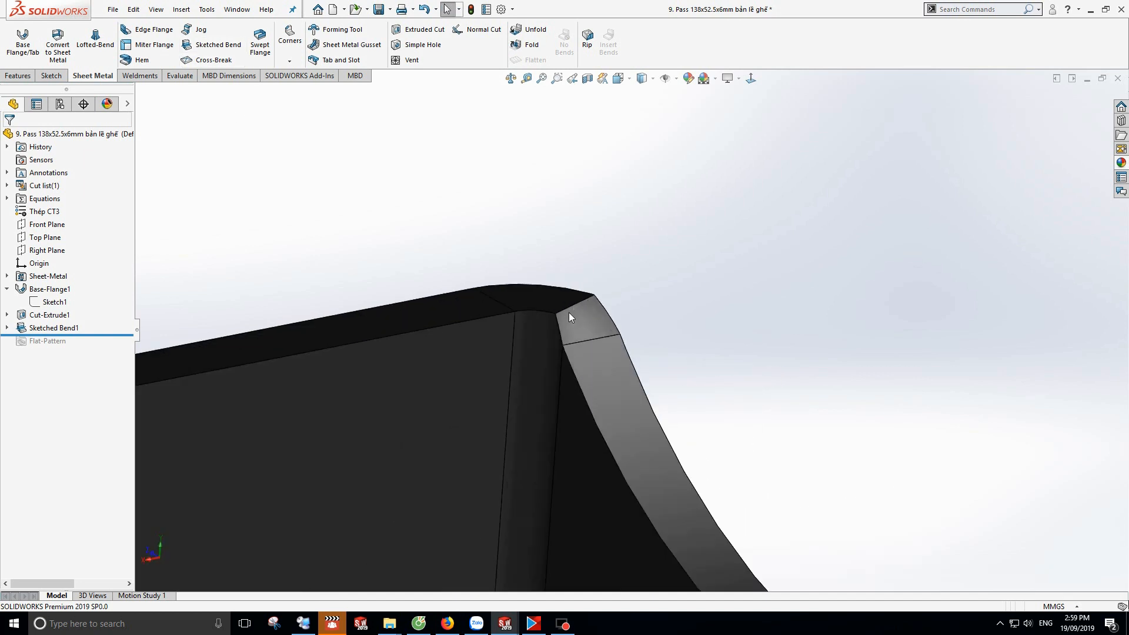
middle_click_drag(615, 373, 628, 340)
middle_click_drag(588, 293, 847, 448)
scroll(585, 324, "up", 6)
scroll(846, 446, "up", 4)
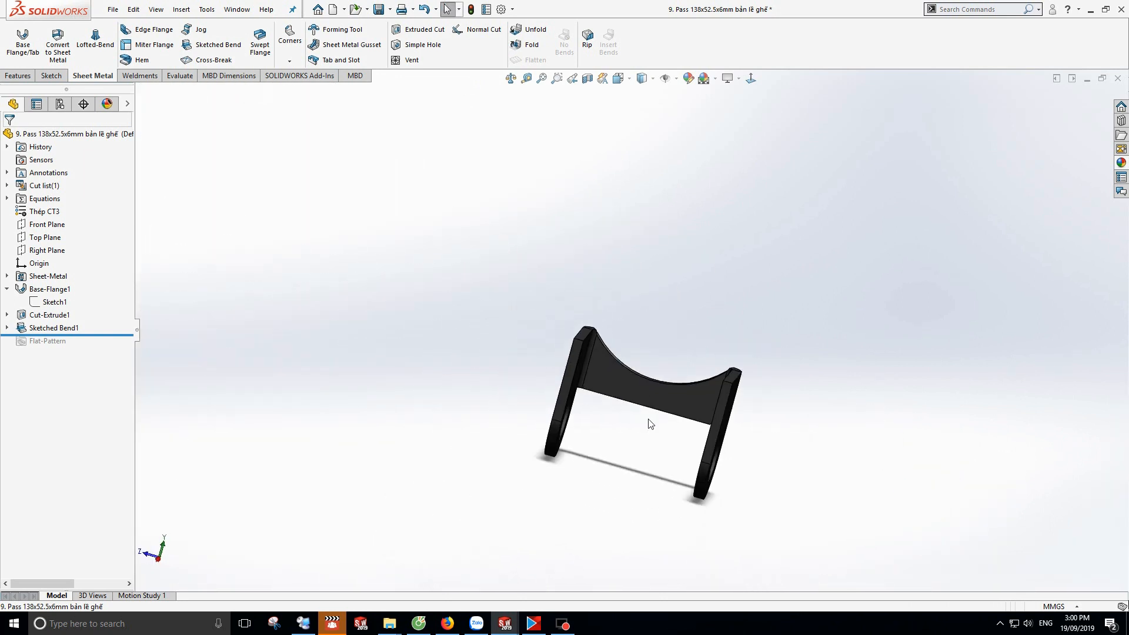
middle_click_drag(648, 421, 615, 411)
scroll(537, 437, "down", 1)
scroll(541, 437, "up", 2)
- Close the hinge bracket part 9. Pass 138x52.5x6mm bản lề ghế and save its changes
left_click(518, 469)
key("ctrl+w")
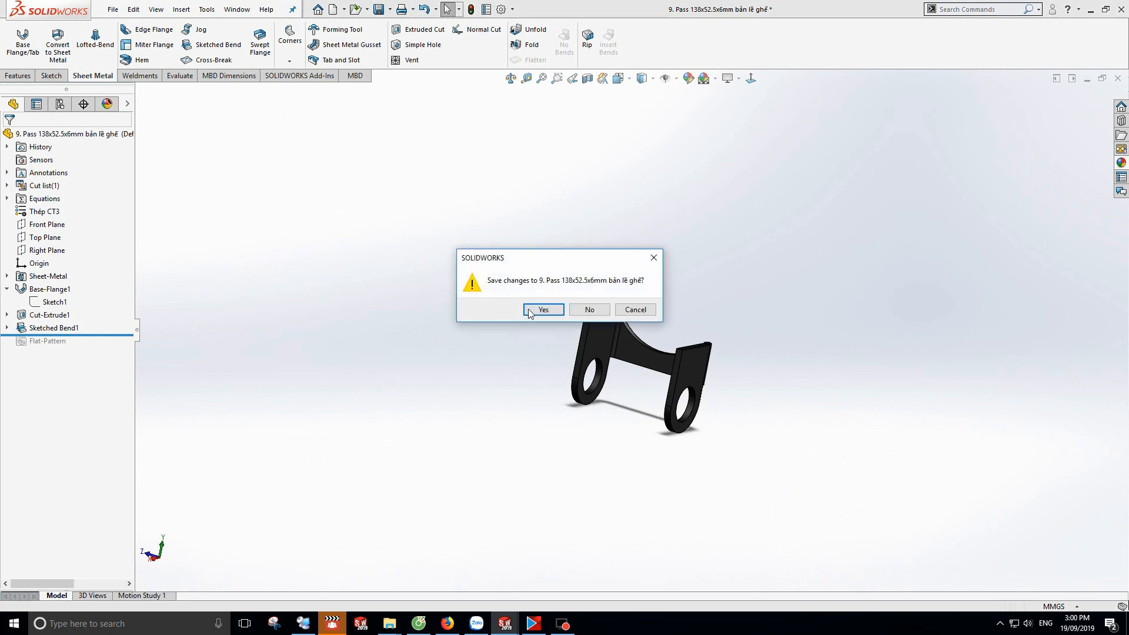
left_click(537, 315)
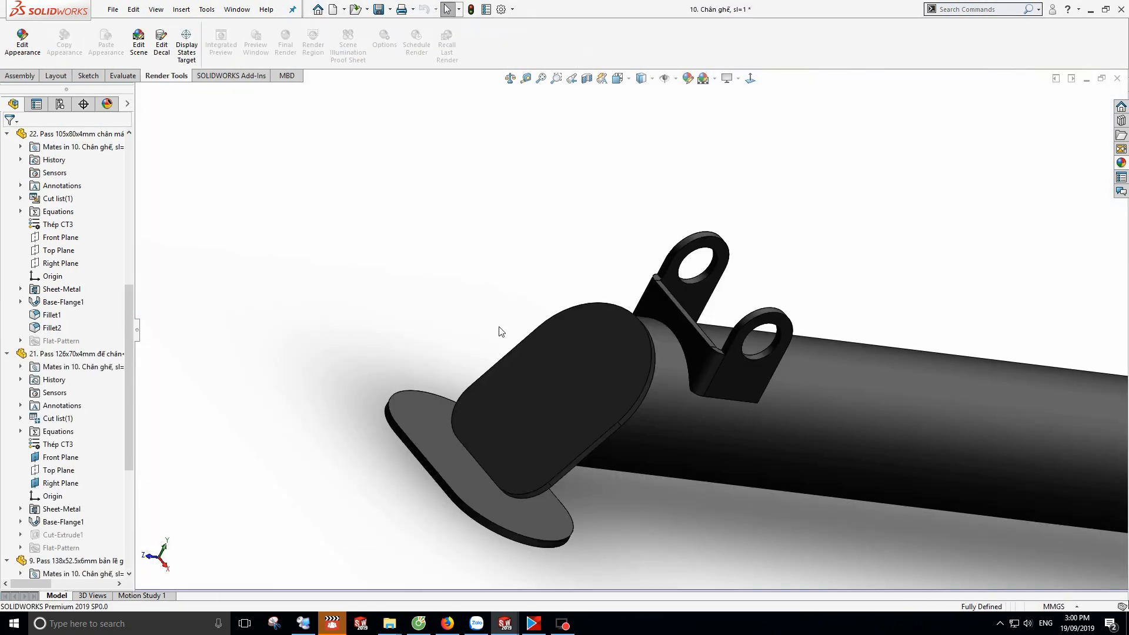
- Switch from 10. Chân ghế back to the 0. ELIP HOME FITNESS assembly, rolling the hinge bracket's features forward
scroll(544, 364, "up", 4)
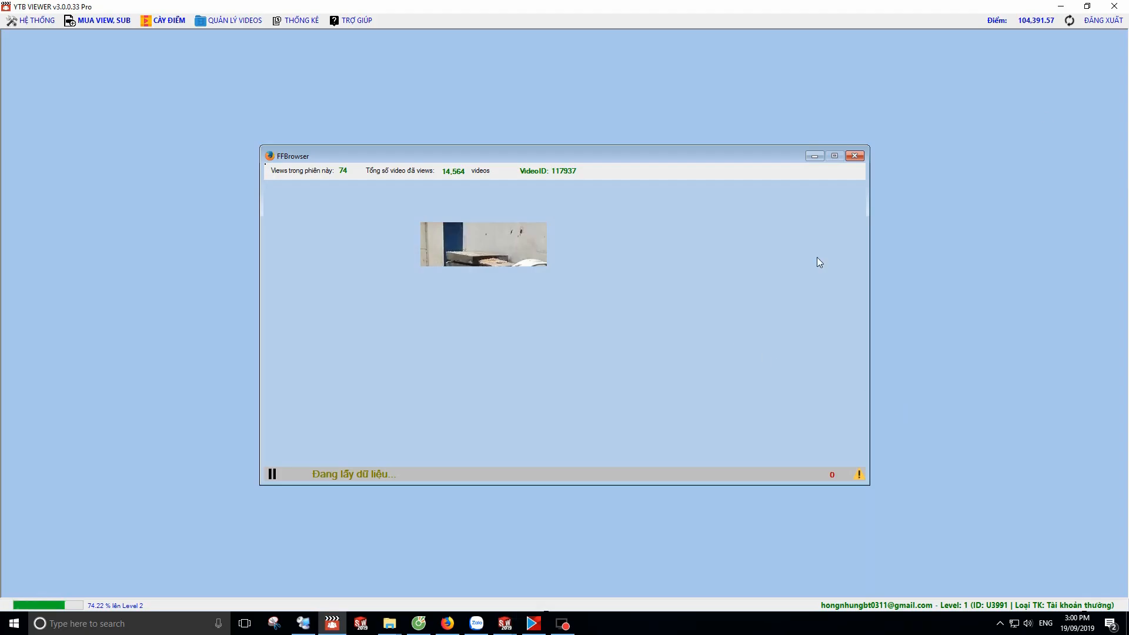
left_click(1064, 7)
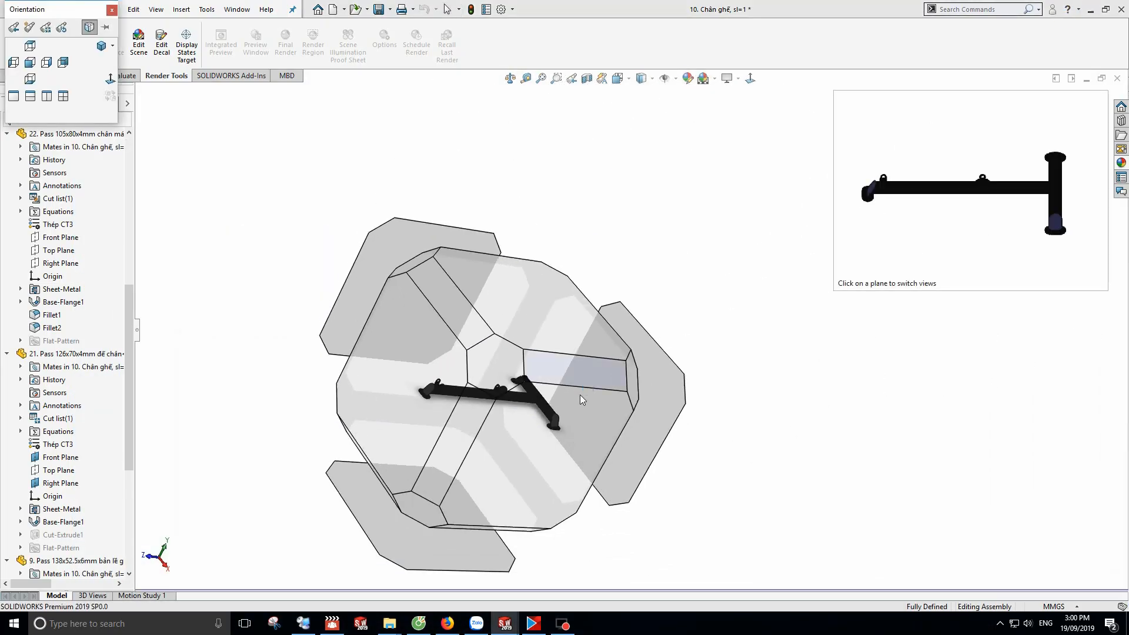
scroll(594, 377, "up", 3)
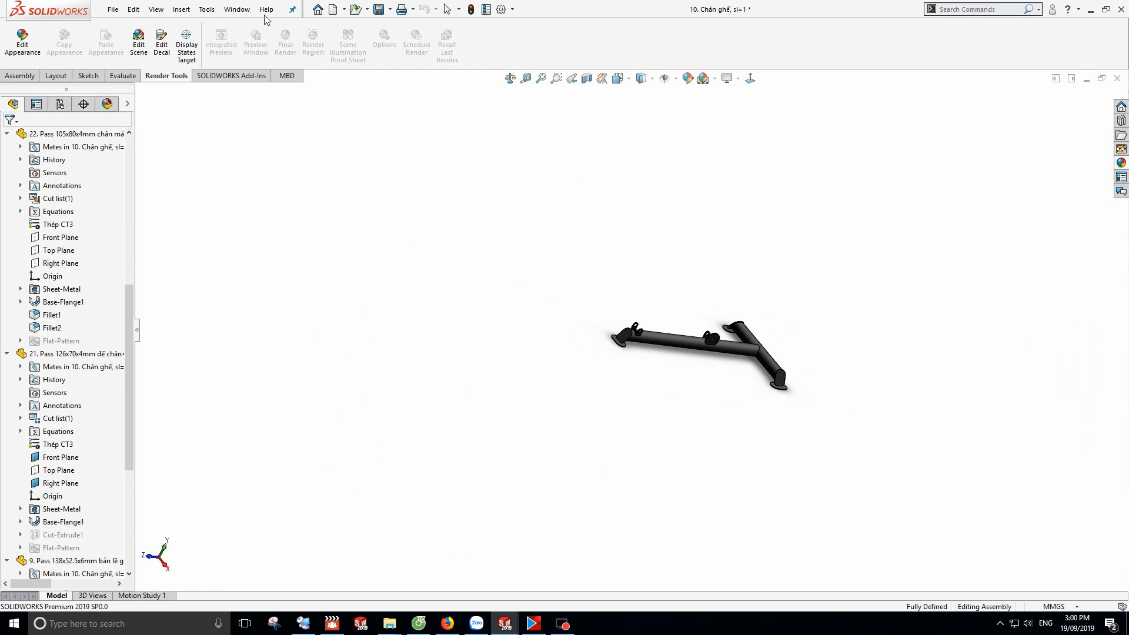
left_click(238, 9)
left_click(282, 133)
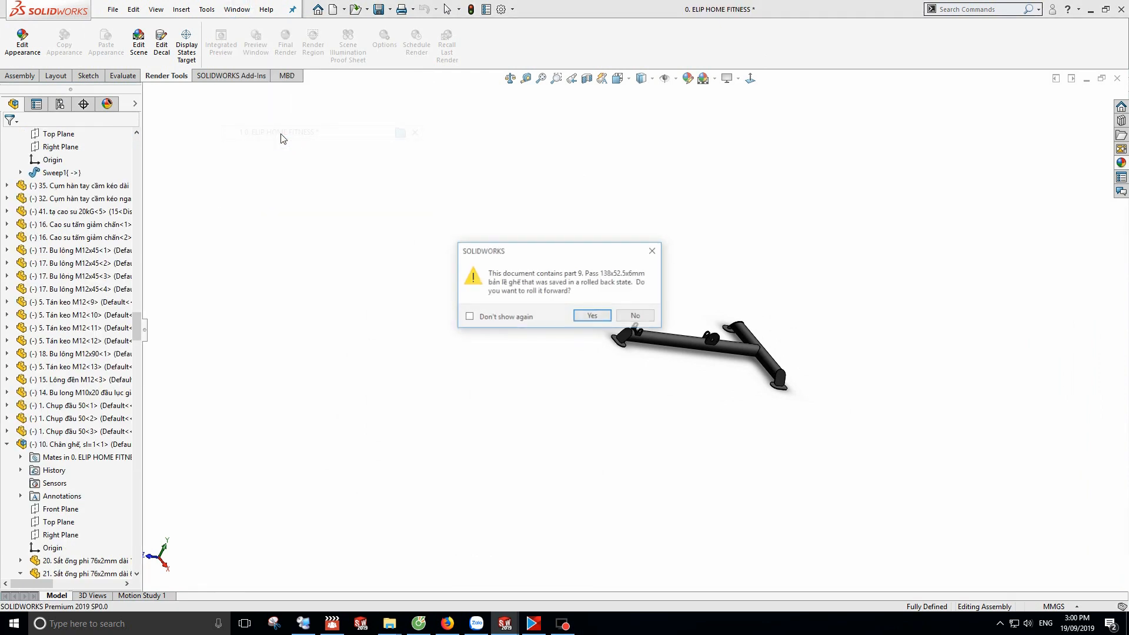
left_click(592, 317)
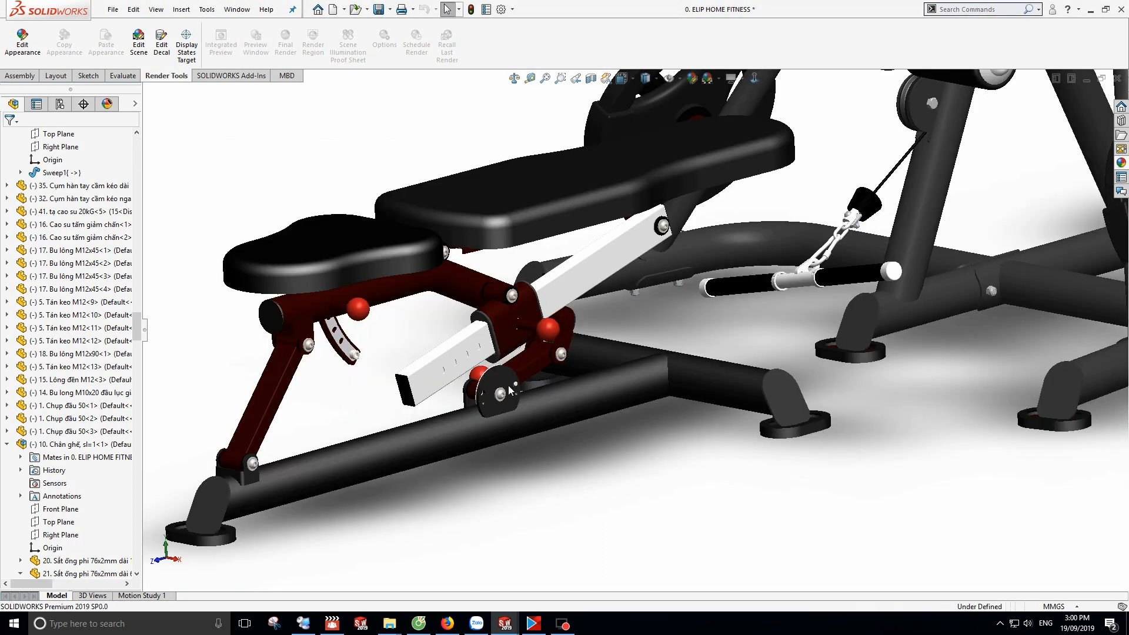
- Examine the perforated disc plate and pivot bracket on the bench base tube from both sides
scroll(509, 387, "down", 5)
middle_click_drag(509, 368, 653, 390)
scroll(630, 385, "down", 5)
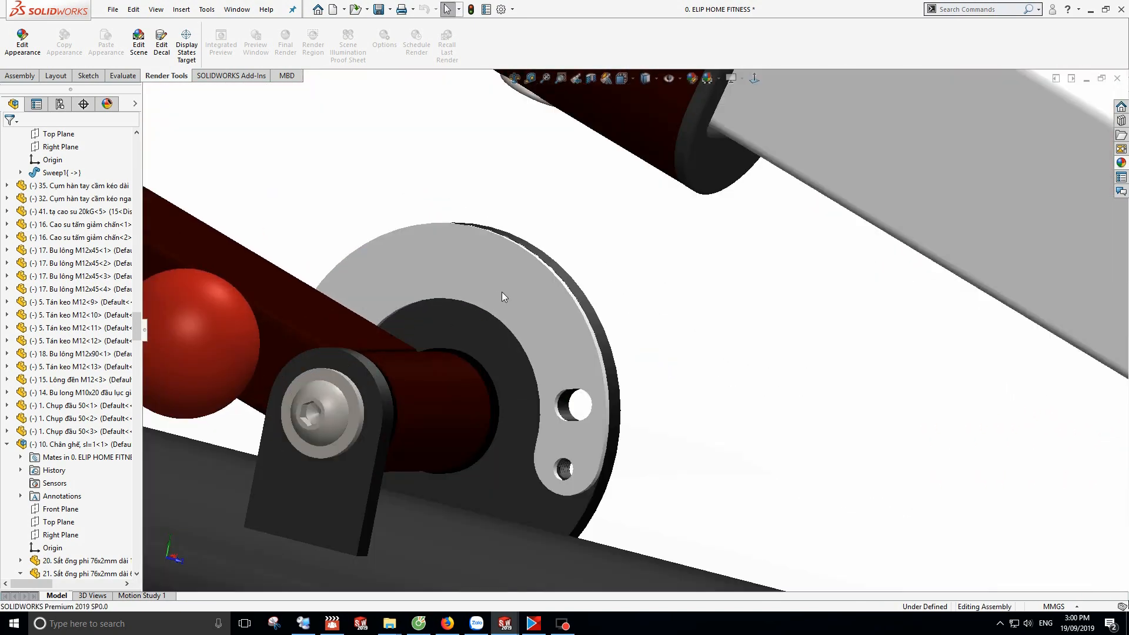
left_click(504, 289)
scroll(520, 320, "up", 4)
middle_click_drag(507, 344, 704, 320)
left_click(704, 320)
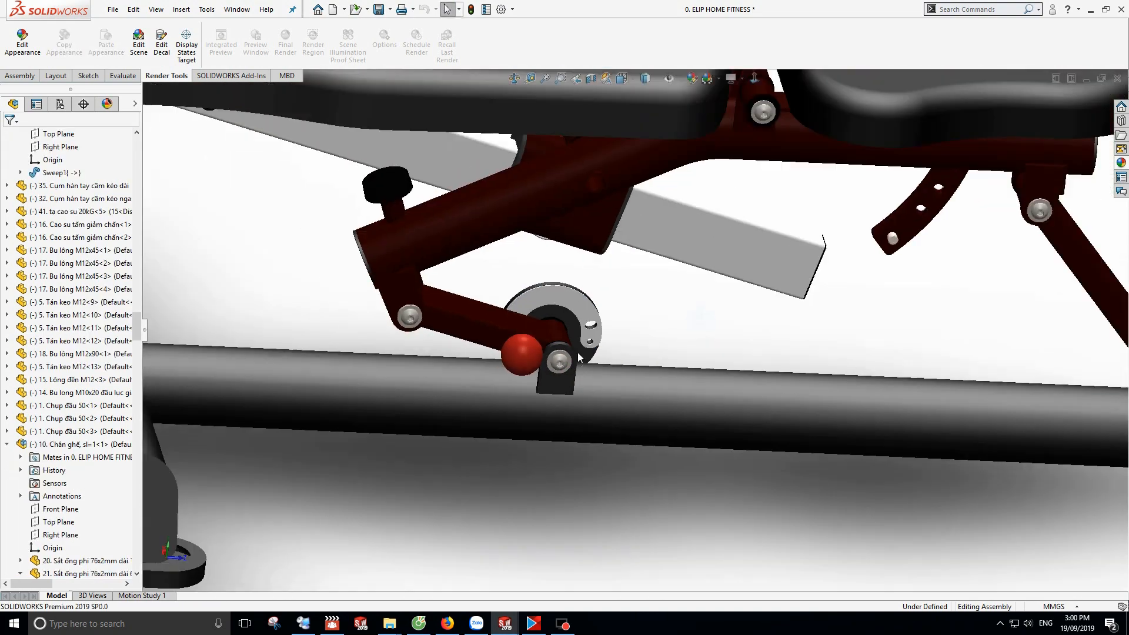
- Locate the perforated bracket above the foam leg rollers, open its part 26. Pass 4mm đỡ chân, and view it from another angle
scroll(566, 358, "up", 7)
middle_click_drag(565, 359, 469, 381)
scroll(499, 343, "up", 2)
scroll(351, 284, "down", 2)
scroll(469, 381, "up", 4)
scroll(613, 302, "down", 9)
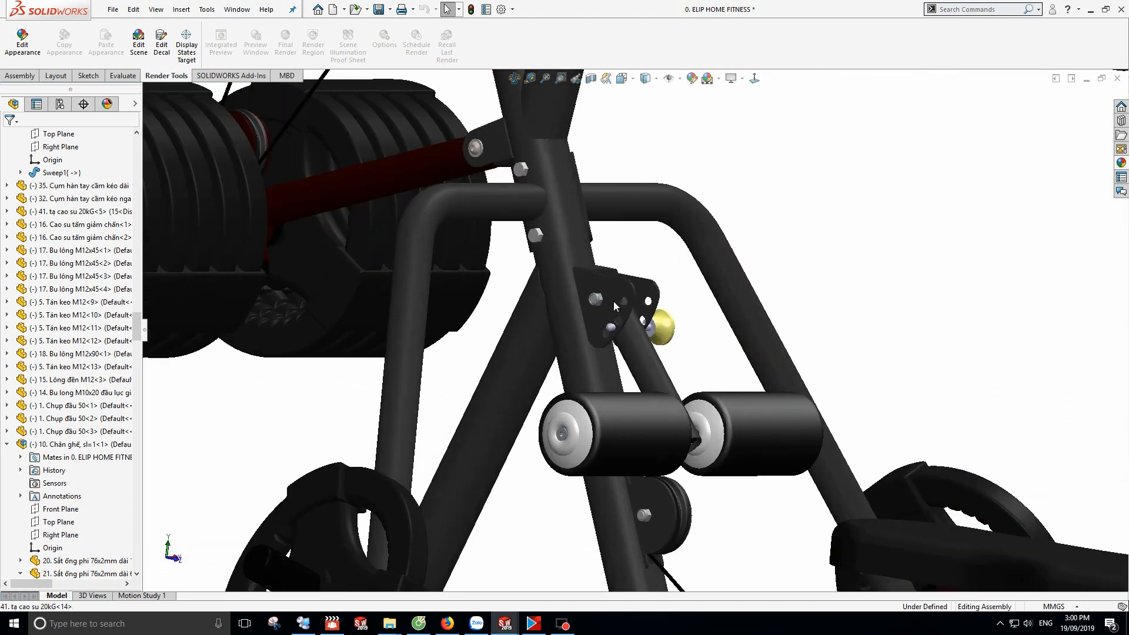
middle_click_drag(612, 301, 604, 286)
scroll(603, 284, "down", 5)
left_click(612, 284)
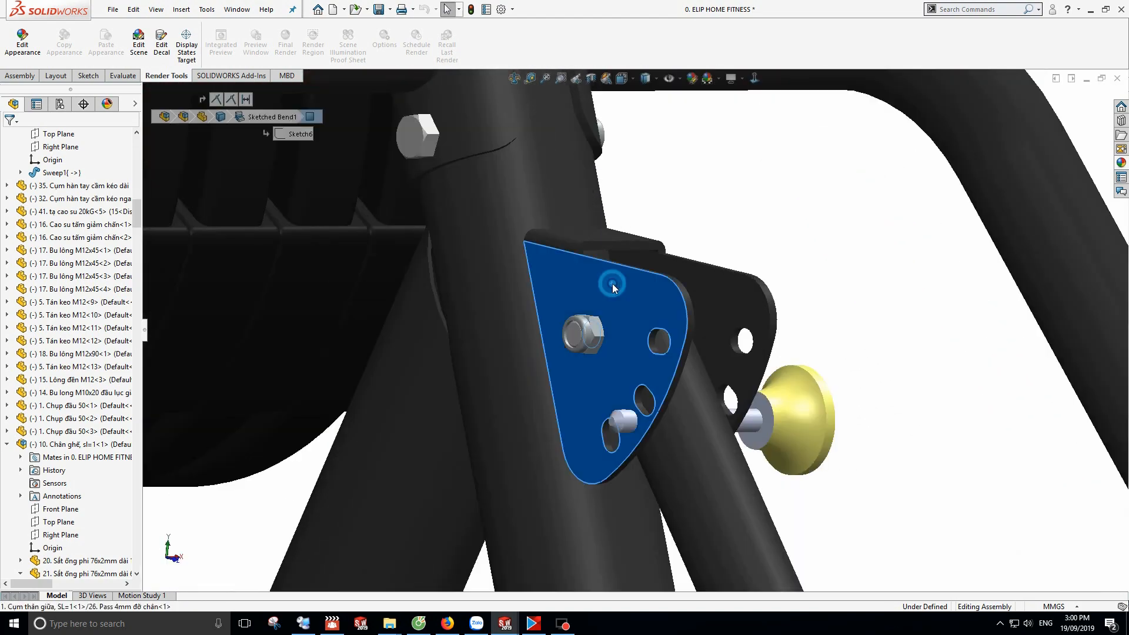
left_click(647, 213)
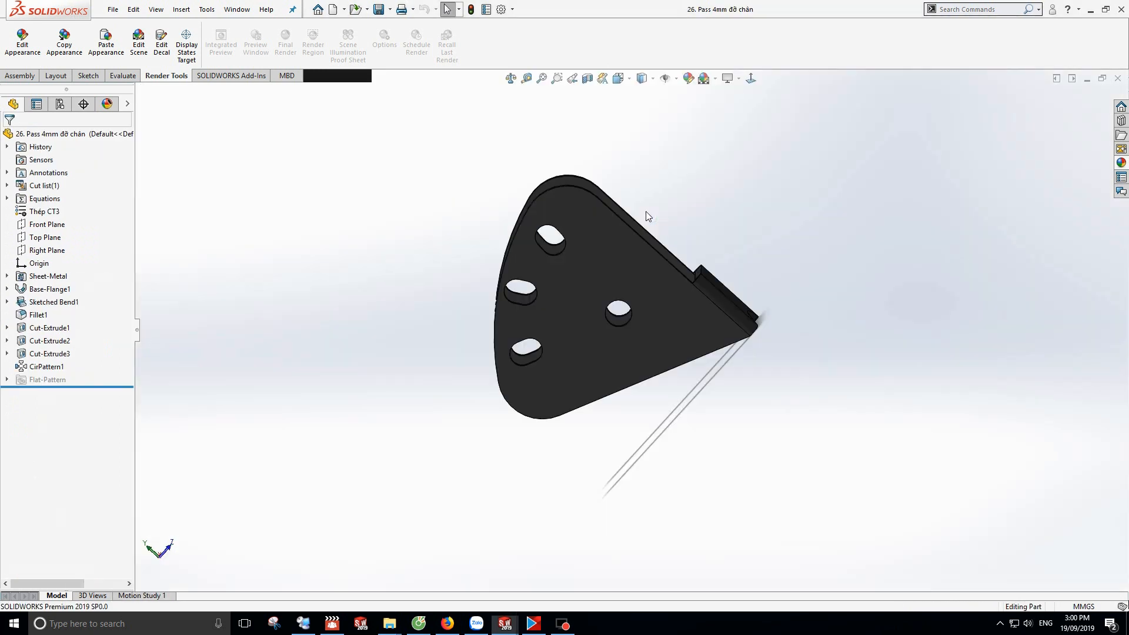
middle_click_drag(667, 292, 543, 318)
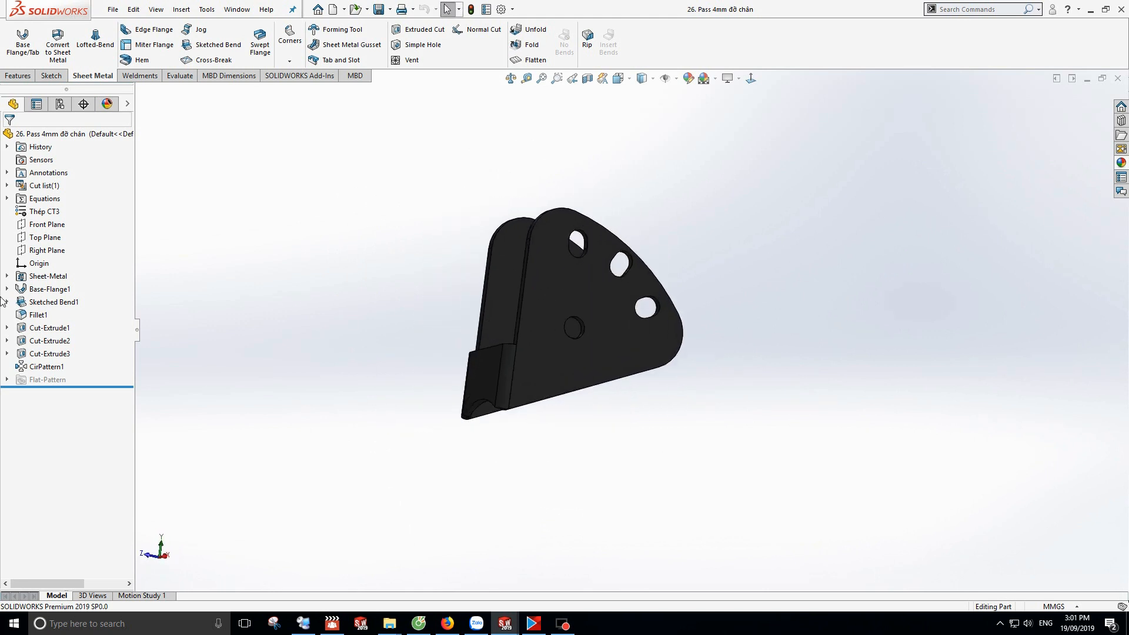
- Roll the foot bracket's feature history back to just after Base-Flange1 and turn the unbent plate to a frontal view
left_click(37, 303)
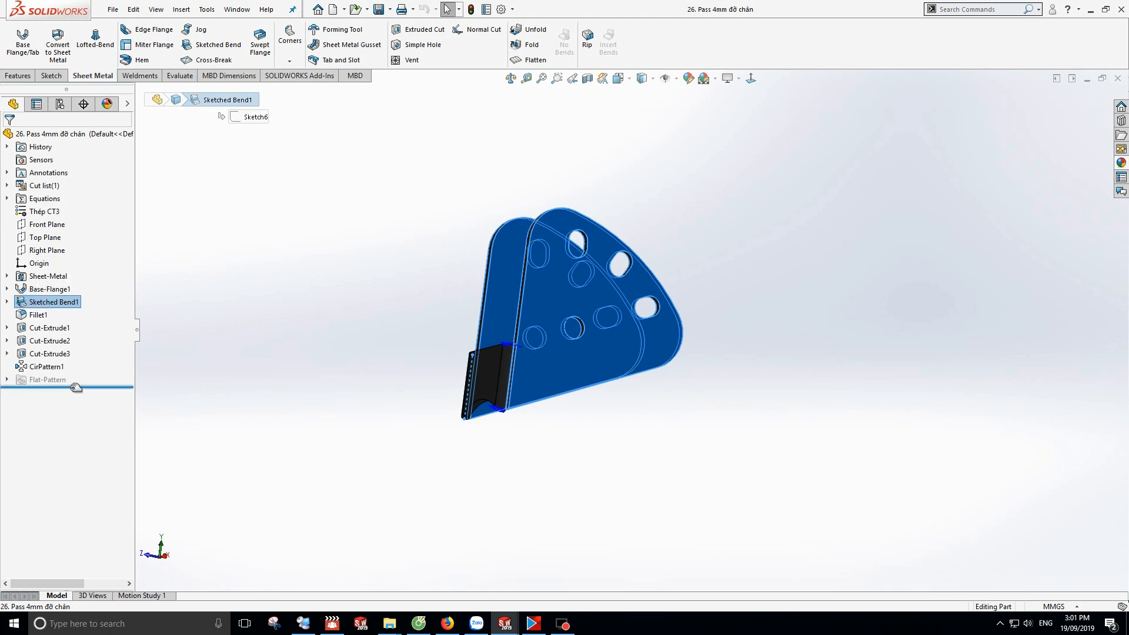
left_click_drag(74, 289, 75, 293)
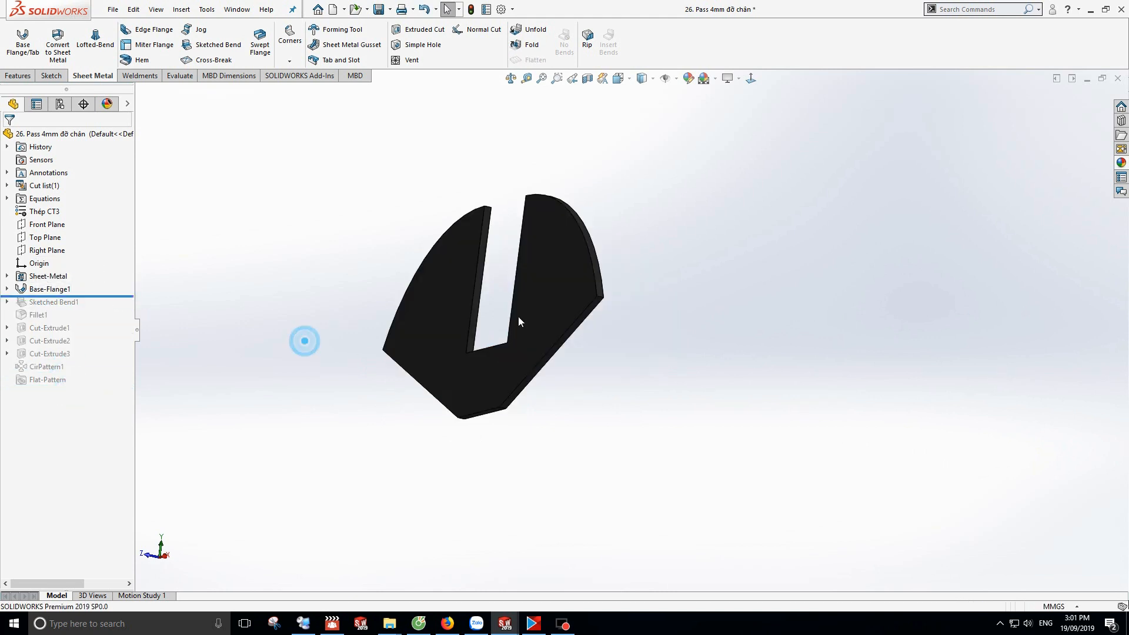
middle_click_drag(520, 320, 586, 332)
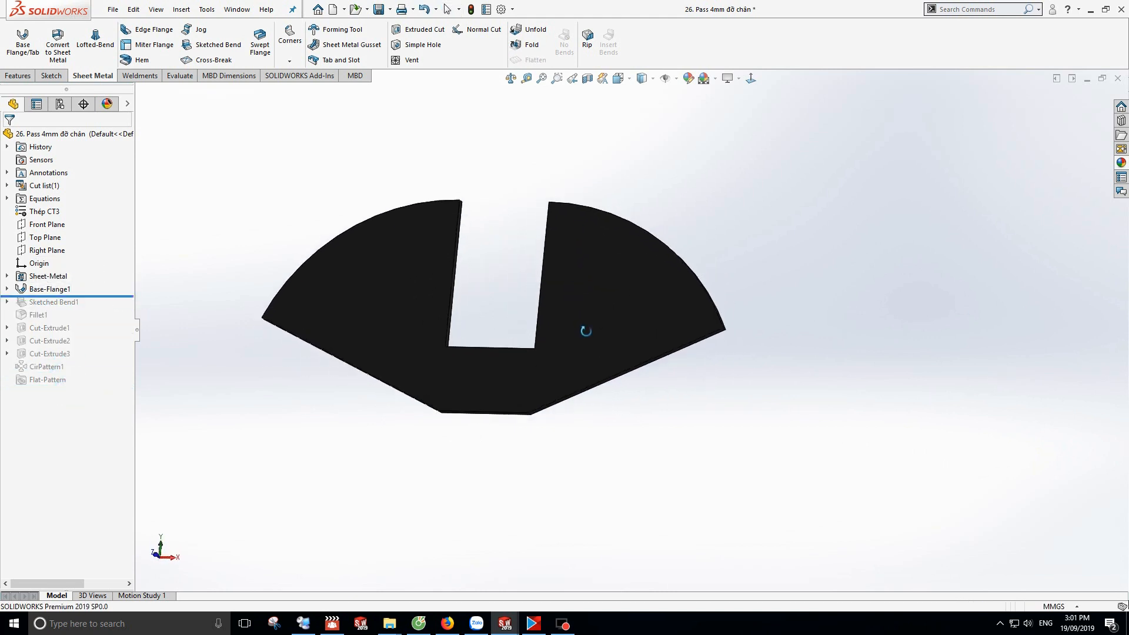
- Examine the profile sketch of Base-Flange1, close it, and roll the bracket's features forward to the end of the history
left_click(68, 292)
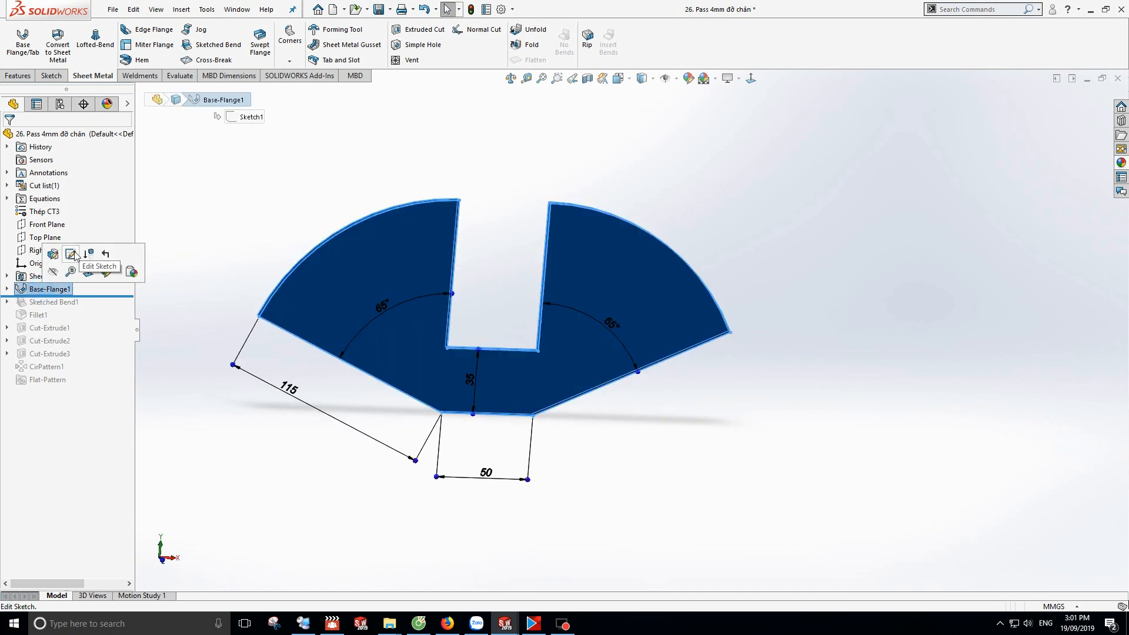
left_click(69, 254)
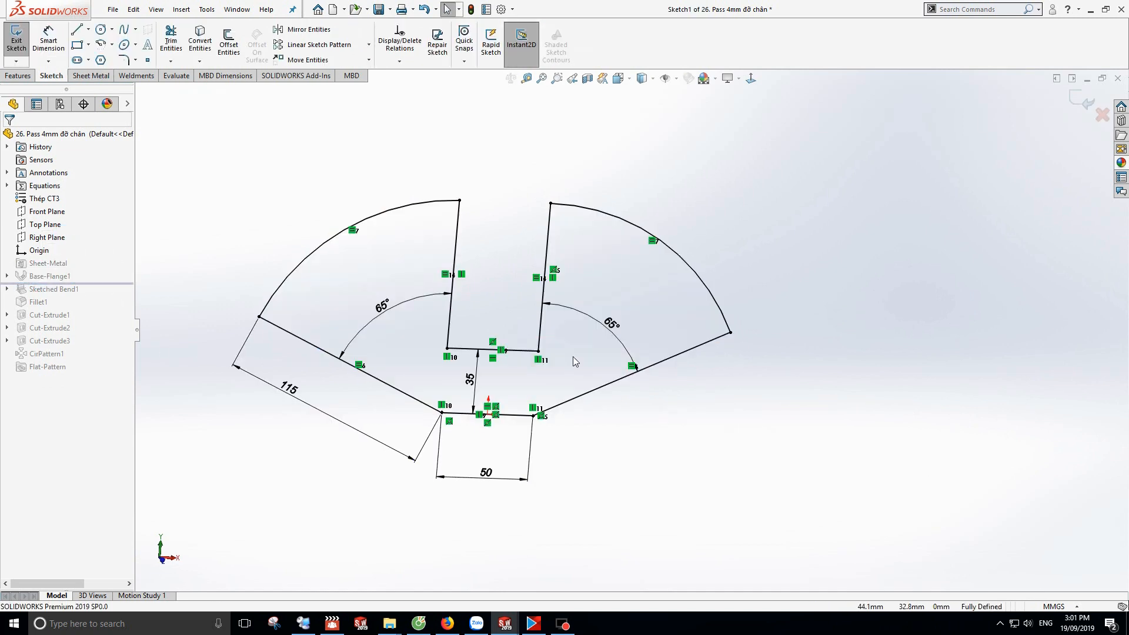
scroll(575, 362, "down", 2)
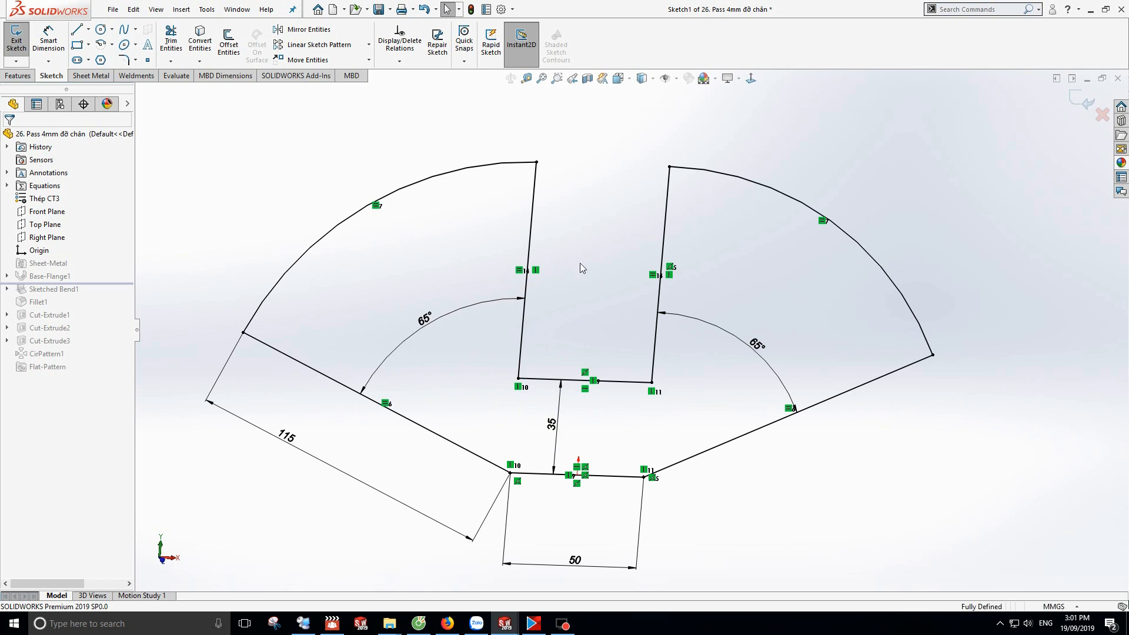
scroll(630, 340, "up", 2)
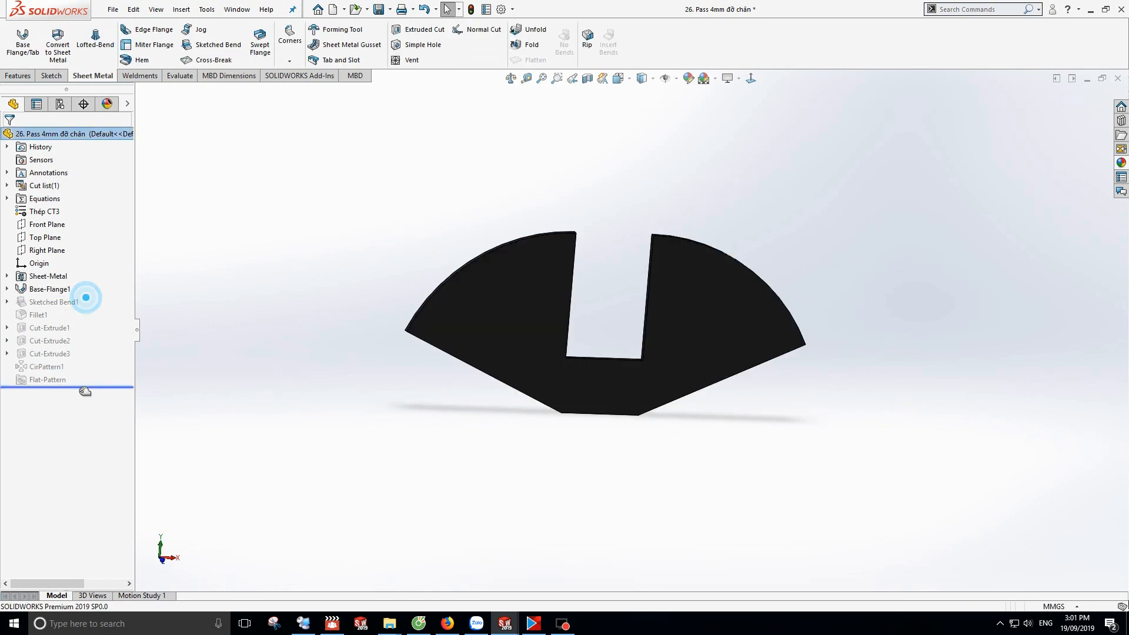
middle_click_drag(398, 379, 404, 325)
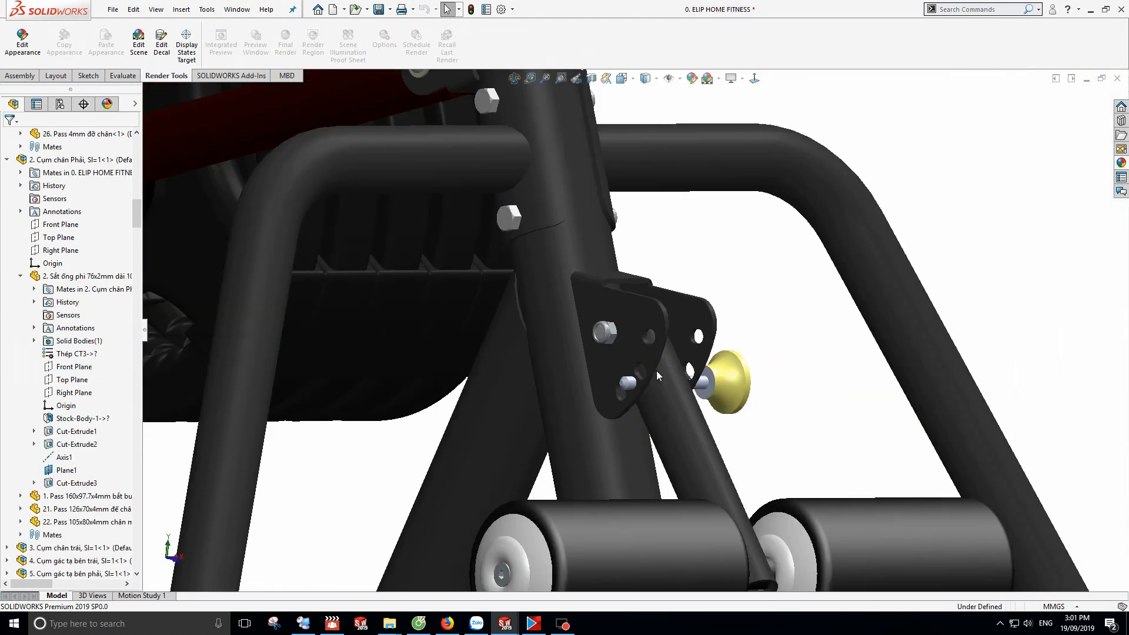
- In the 0. ELIP HOME FITNESS assembly, examine the perforated foot bracket and its yellow-knobbed locking pin from several angles
scroll(658, 376, "up", 3)
middle_click_drag(657, 376, 530, 360)
scroll(706, 380, "down", 4)
scroll(773, 350, "down", 3)
middle_click_drag(773, 350, 801, 357)
scroll(719, 355, "up", 7)
scroll(709, 356, "up", 4)
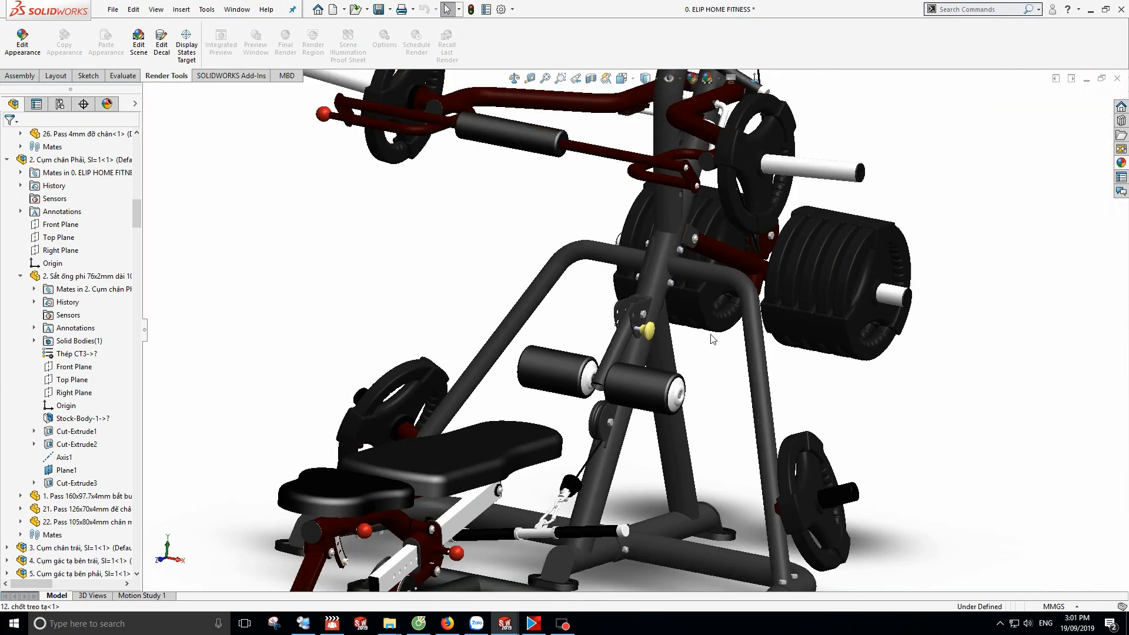
- Examine the red lever arms and the white hooks beneath them from the side of the machine
middle_click_drag(713, 339, 647, 306)
scroll(624, 312, "up", 3)
scroll(611, 174, "down", 5)
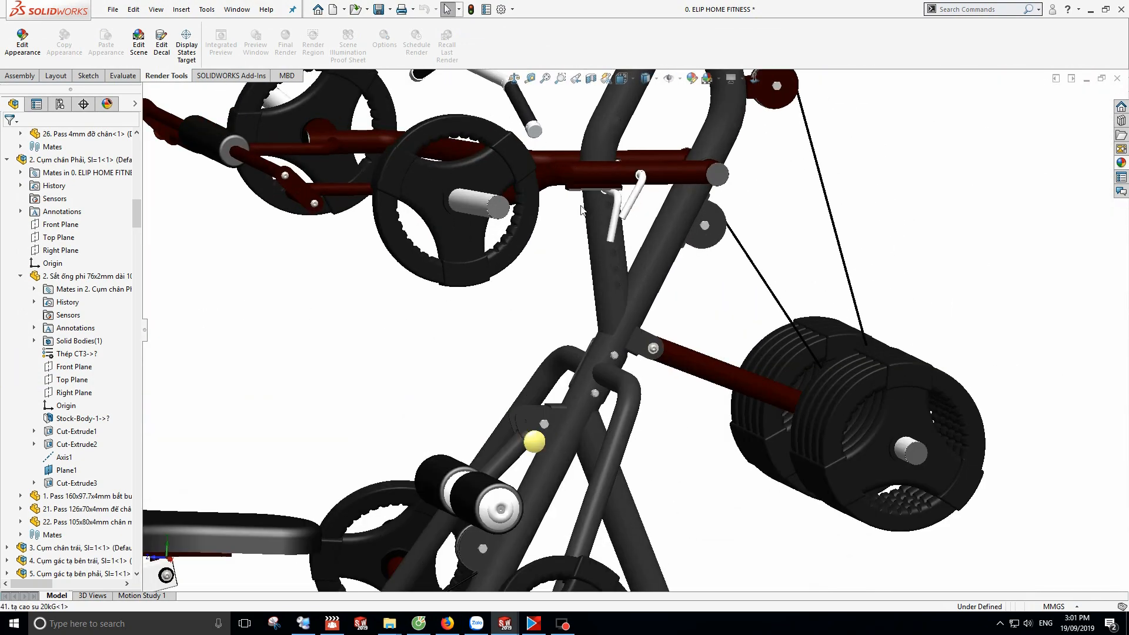
scroll(682, 264, "up", 2)
middle_click_drag(567, 230, 672, 280)
- Inspect the bolted chain coupling between the pull-down cable's stopper and the handle bar up close
scroll(580, 263, "up", 6)
scroll(606, 268, "down", 7)
scroll(606, 238, "down", 8)
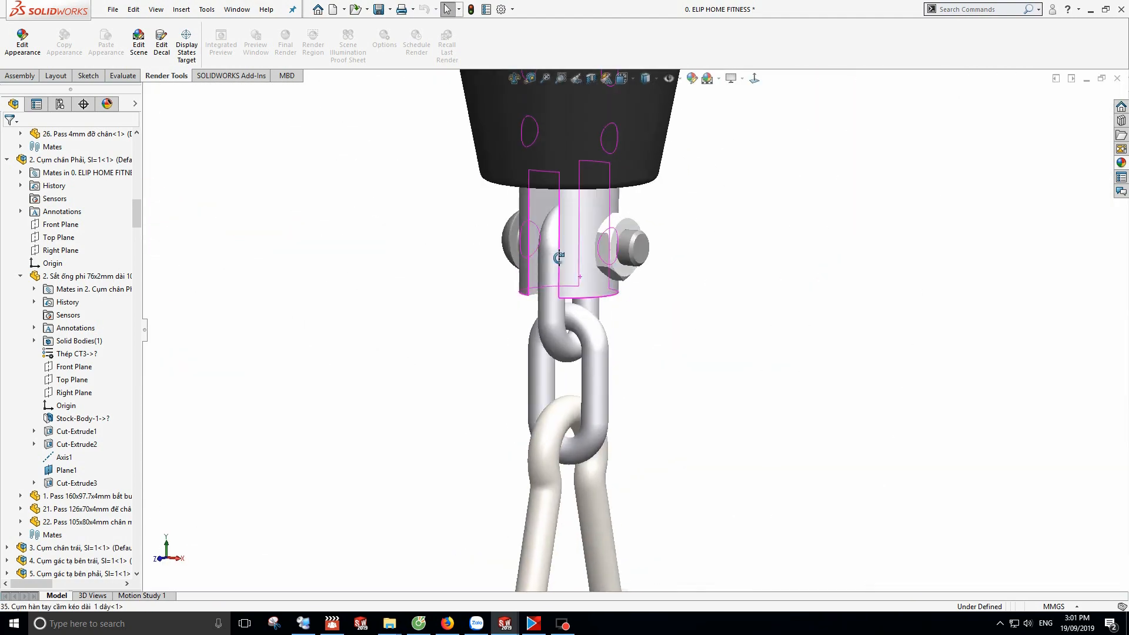
middle_click_drag(605, 237, 592, 316)
scroll(592, 316, "up", 6)
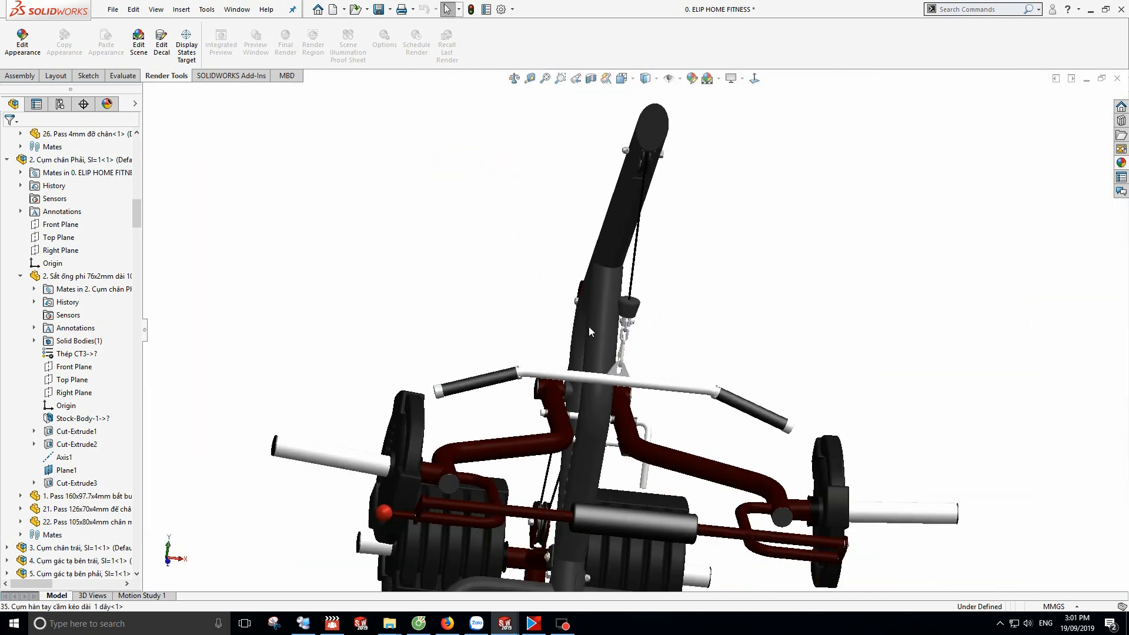
scroll(589, 326, "down", 8)
scroll(687, 344, "up", 10)
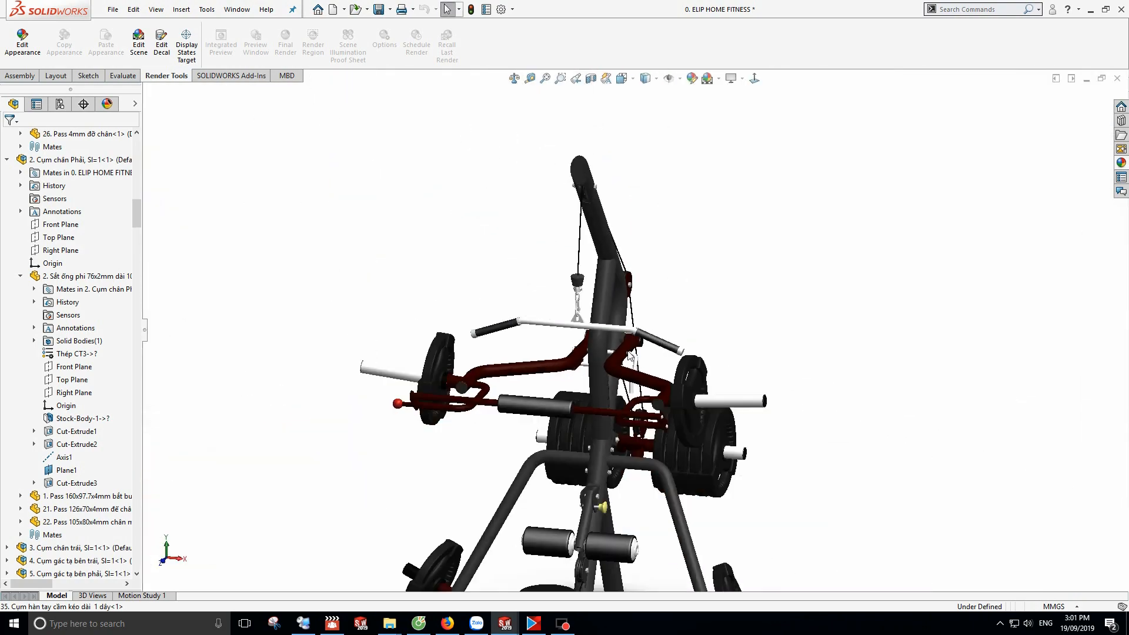
- Examine the cable pulley and its mounting bracket on the rear of the upright, and return to the whole machine
middle_click_drag(630, 356, 413, 335)
scroll(672, 408, "down", 15)
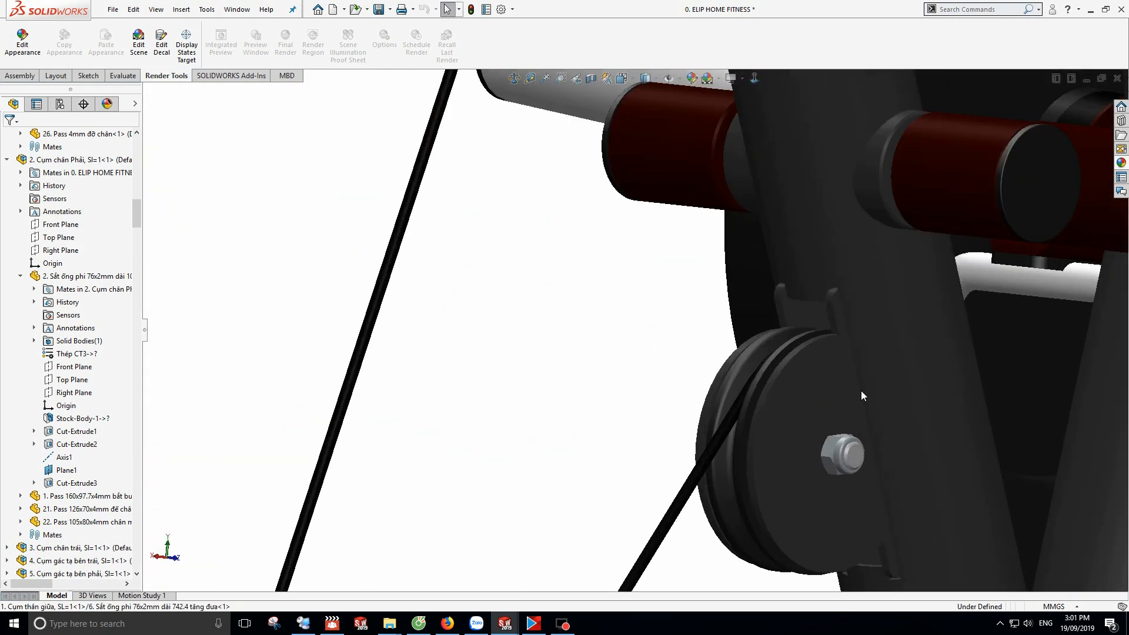
middle_click_drag(818, 339, 759, 279)
scroll(768, 294, "up", 15)
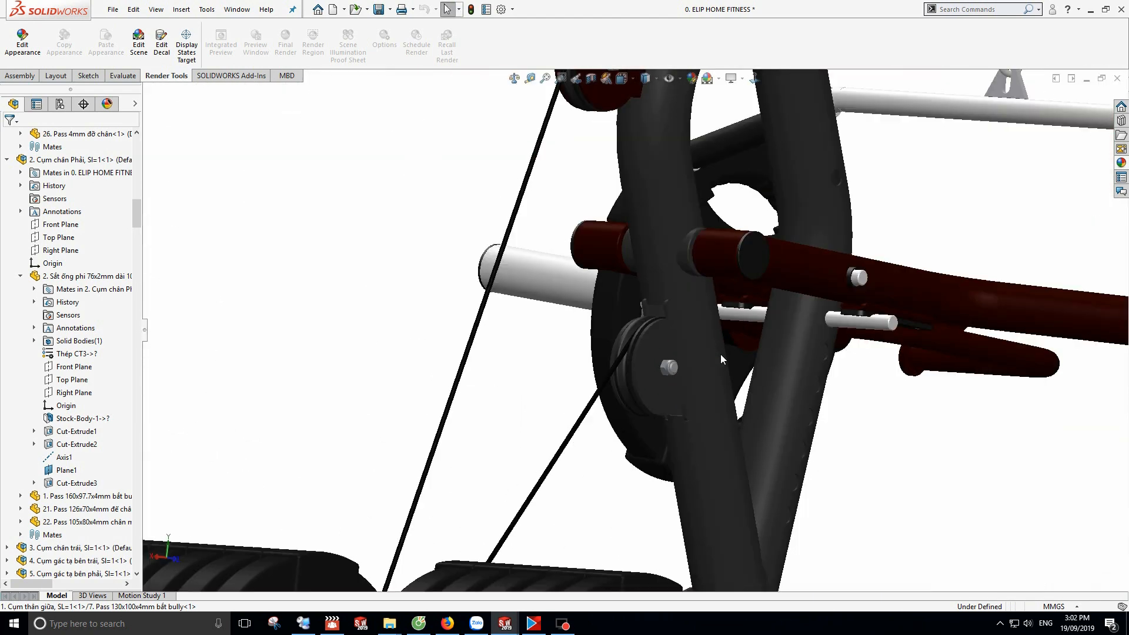
scroll(725, 354, "up", 5)
middle_click_drag(741, 394, 841, 458)
scroll(635, 384, "down", 5)
scroll(635, 384, "up", 4)
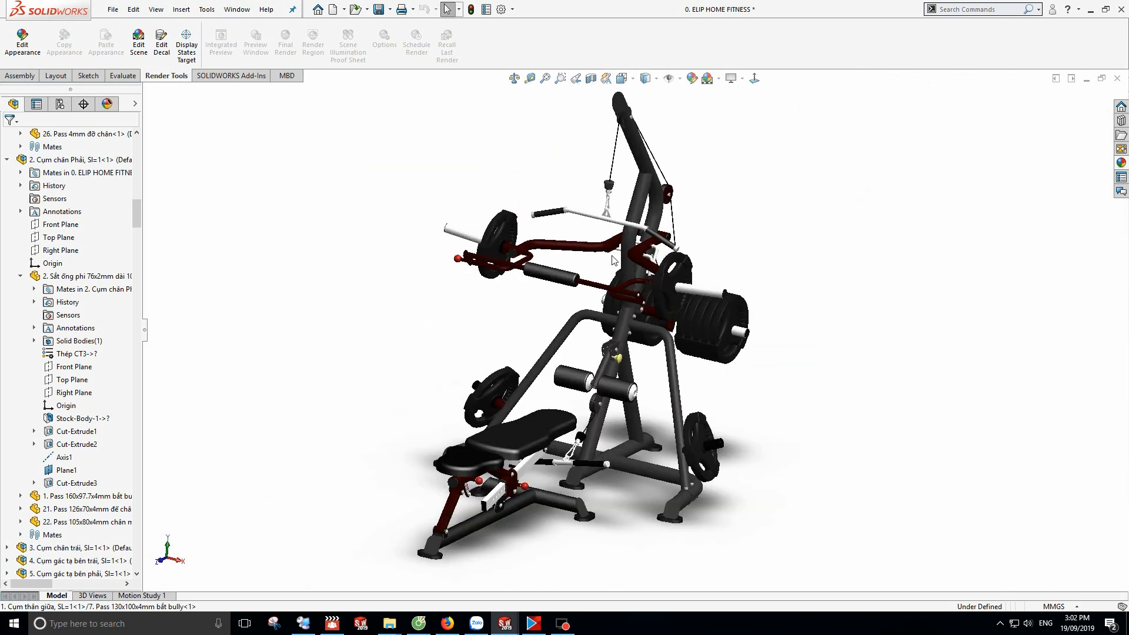